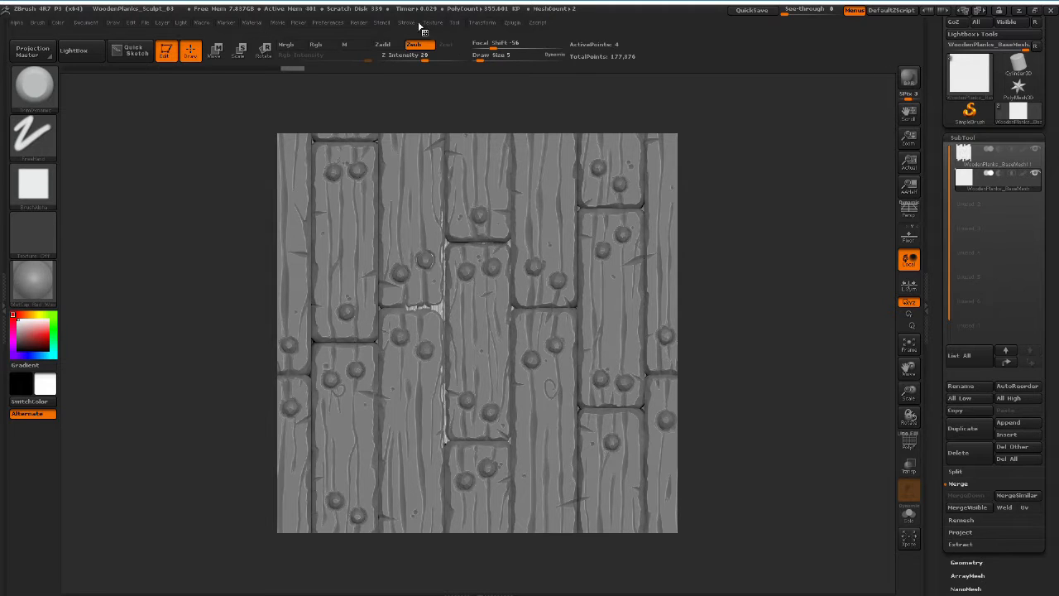
Step: Render the planks with BPR, using ambient occlusion, wax preview and an increased shadow Vibrant setting
click(358, 23)
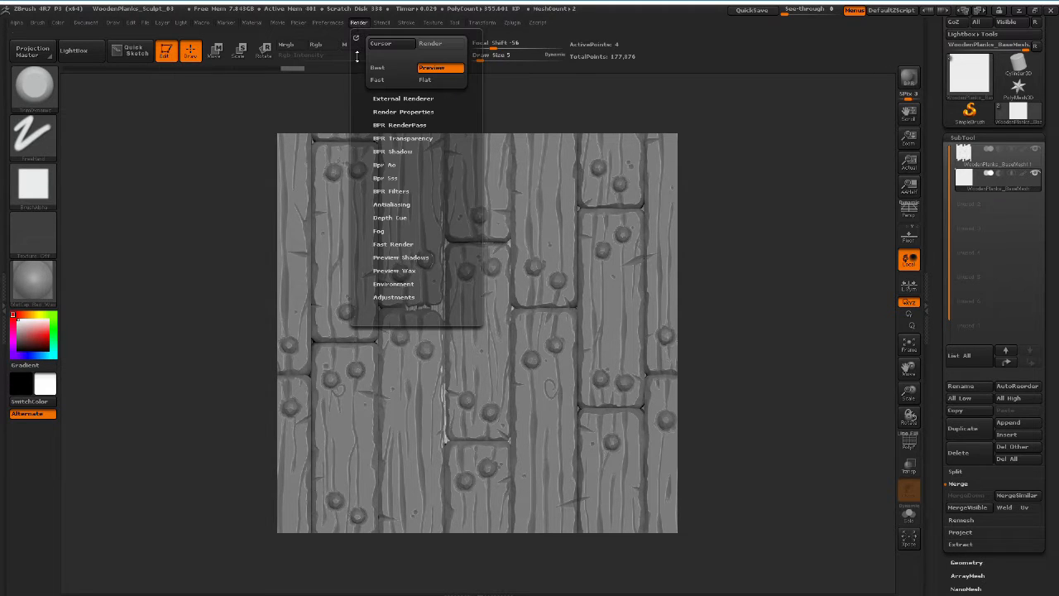
click(385, 112)
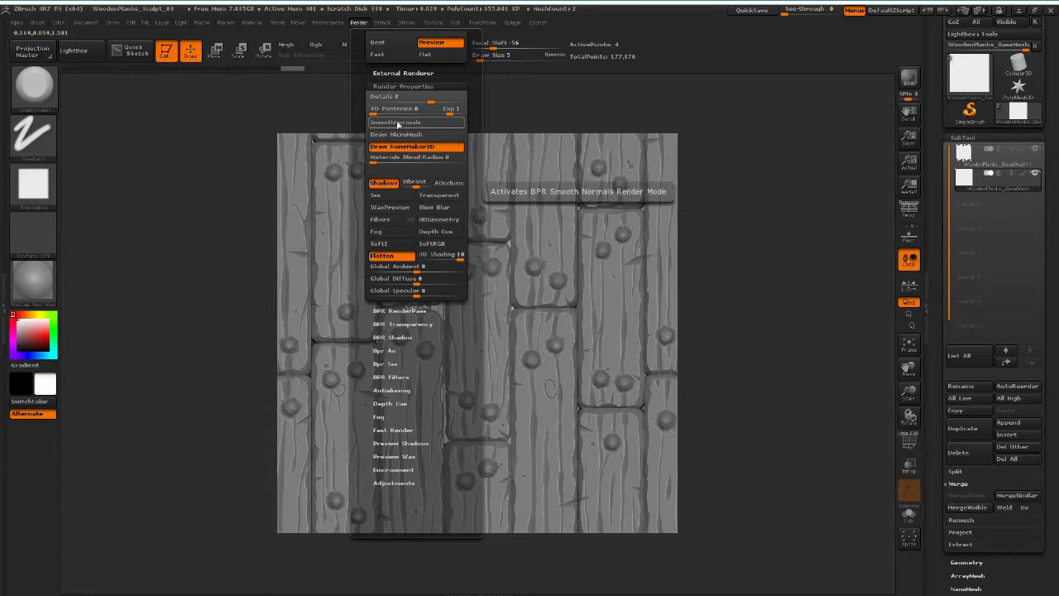
click(445, 183)
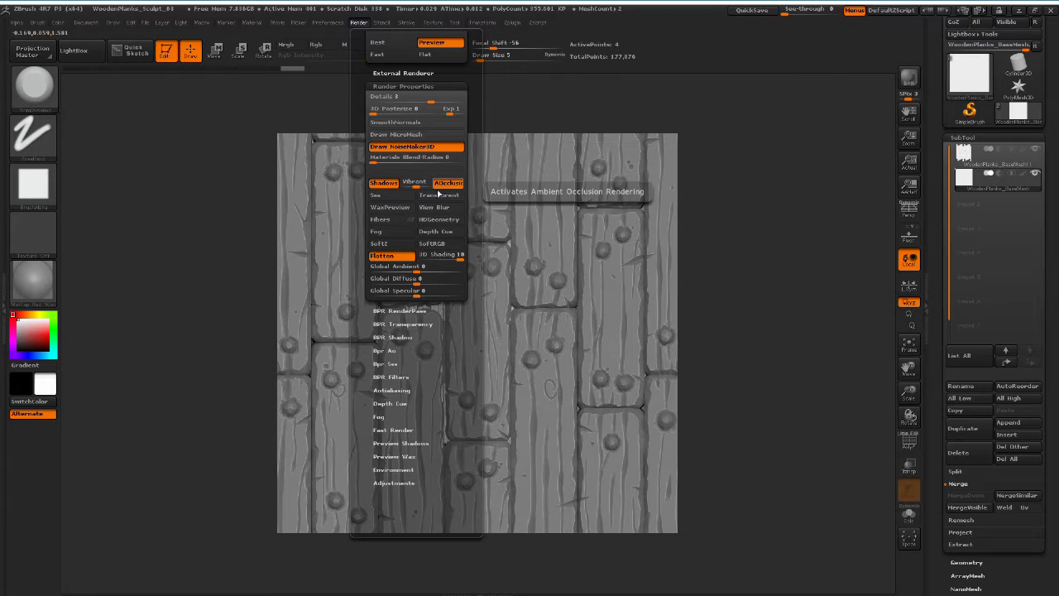
click(389, 207)
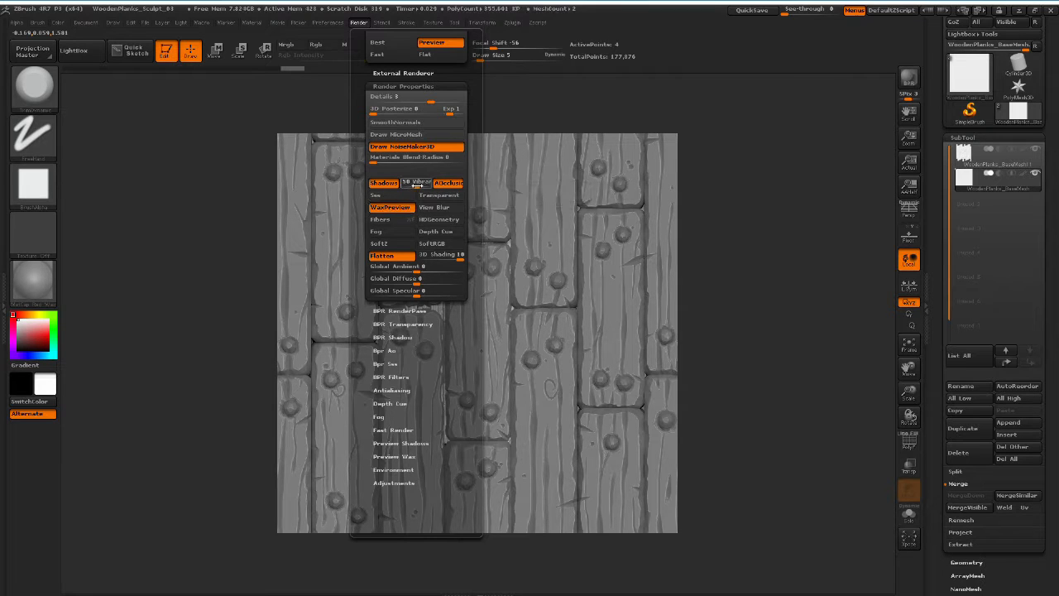
drag(416, 186, 429, 184)
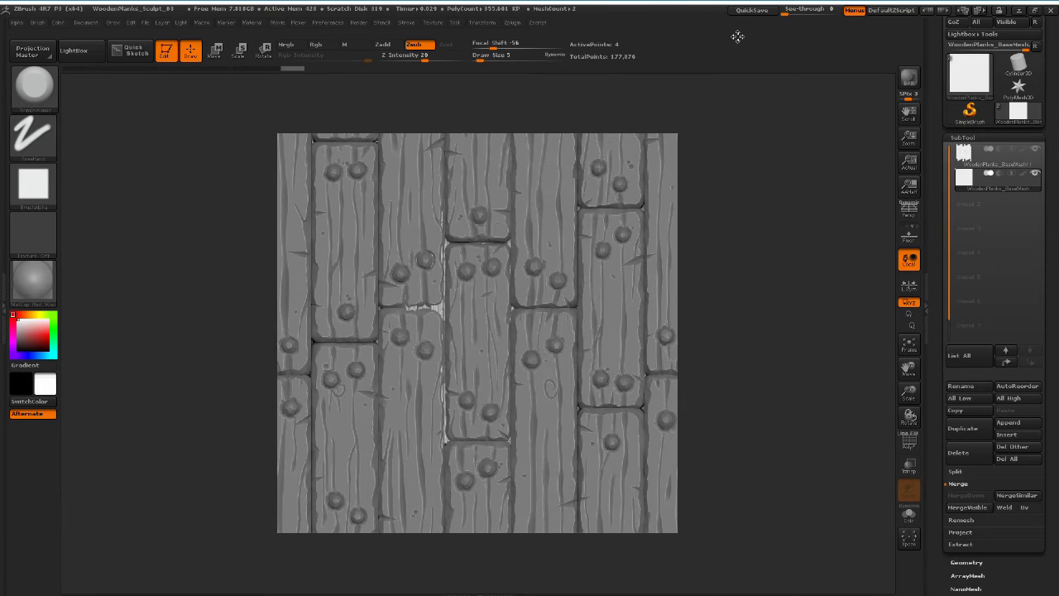
click(910, 76)
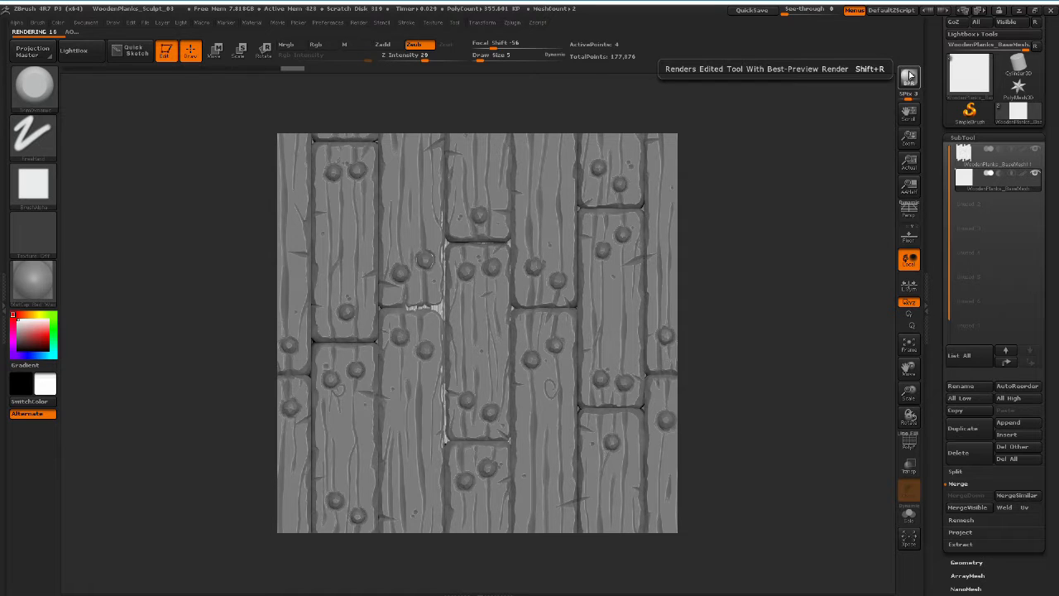
click(909, 77)
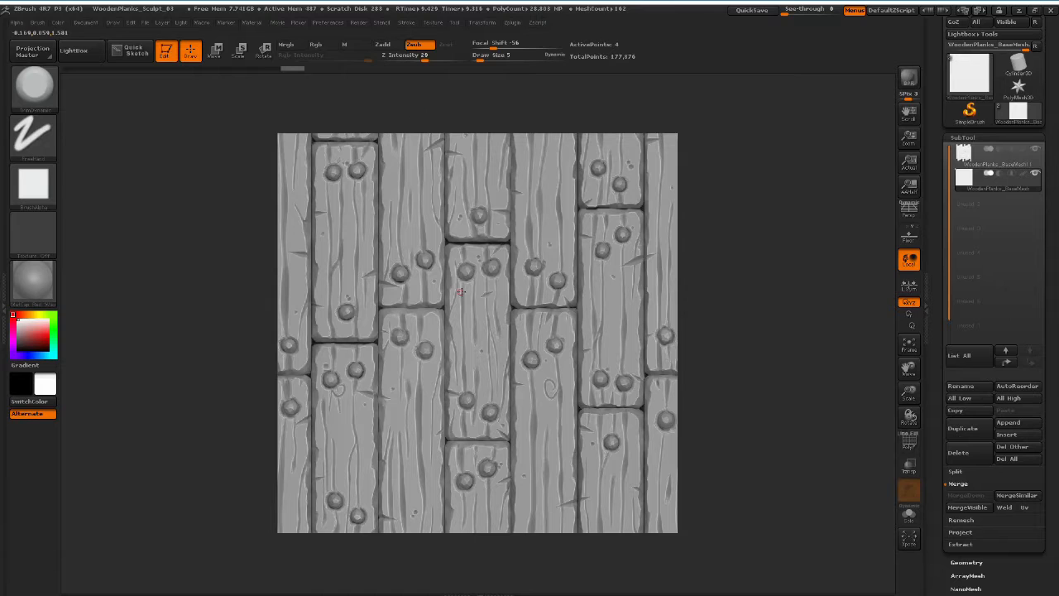
Step: Start exporting the Shaded pass of the BPR render as an image file
click(359, 22)
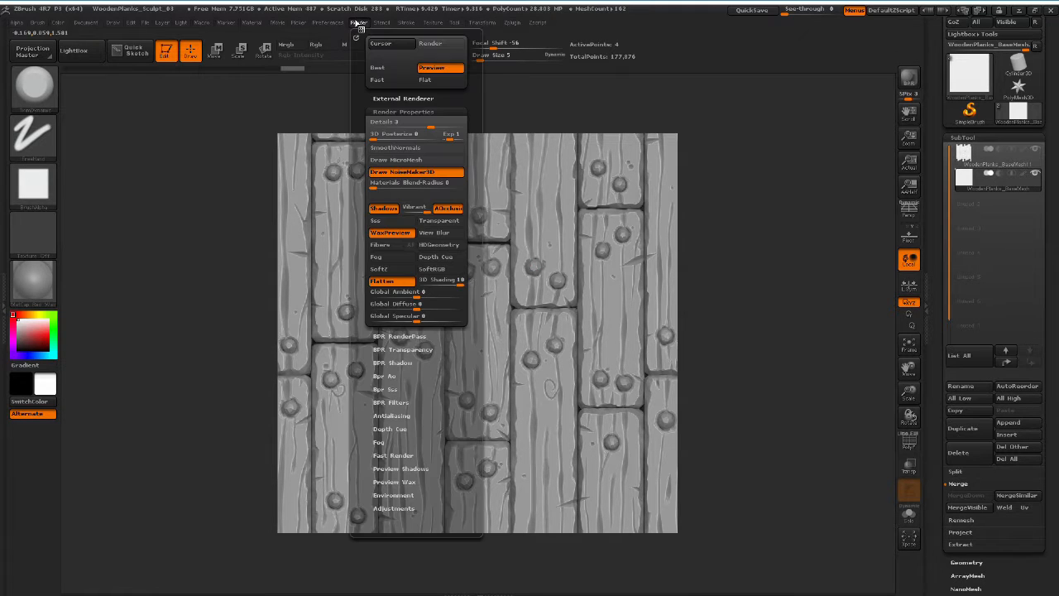
click(386, 336)
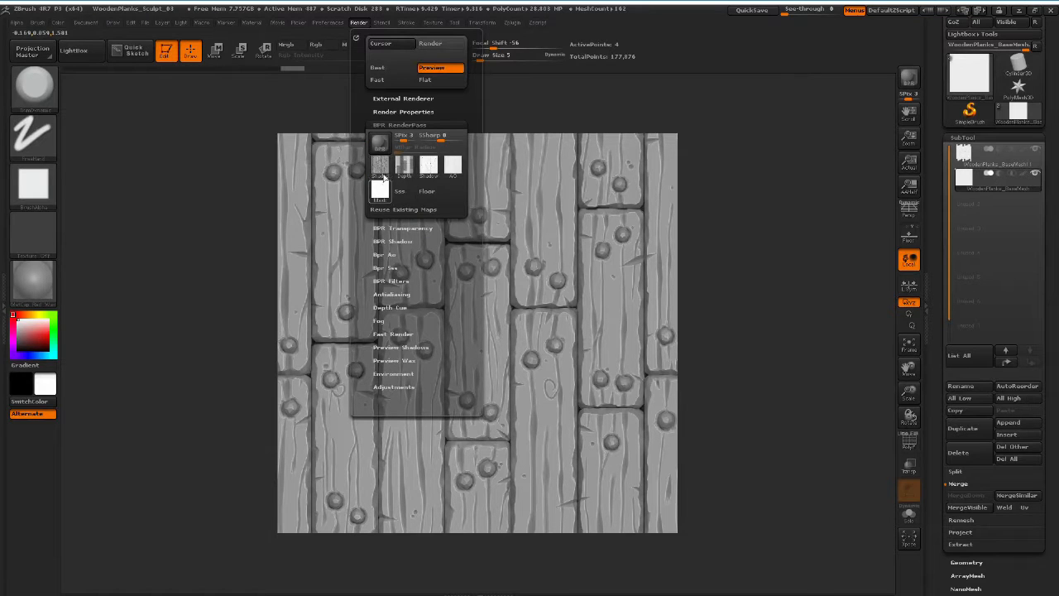
mouse_move(378, 168)
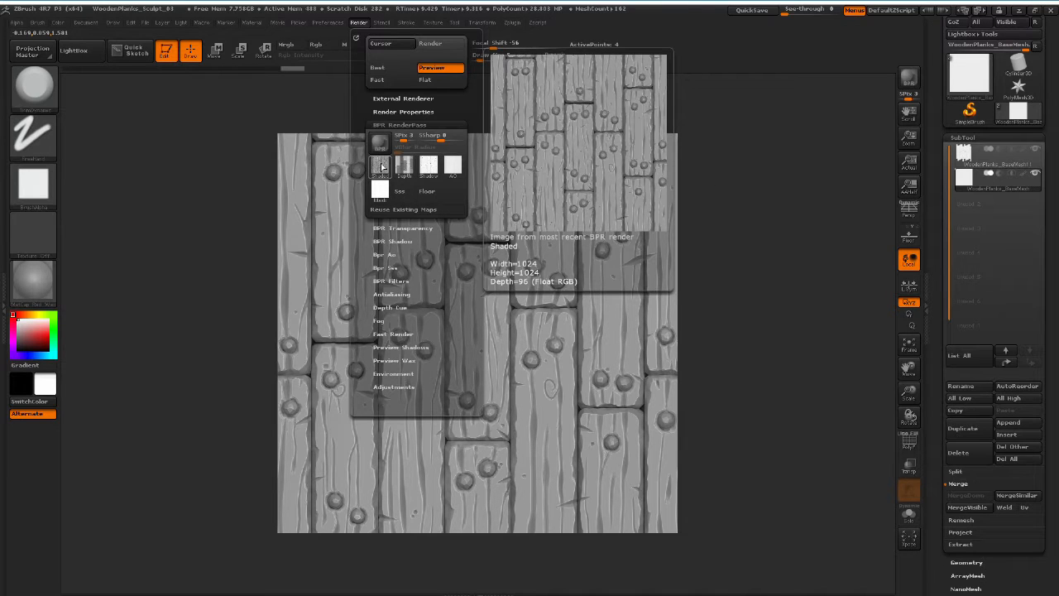
click(382, 168)
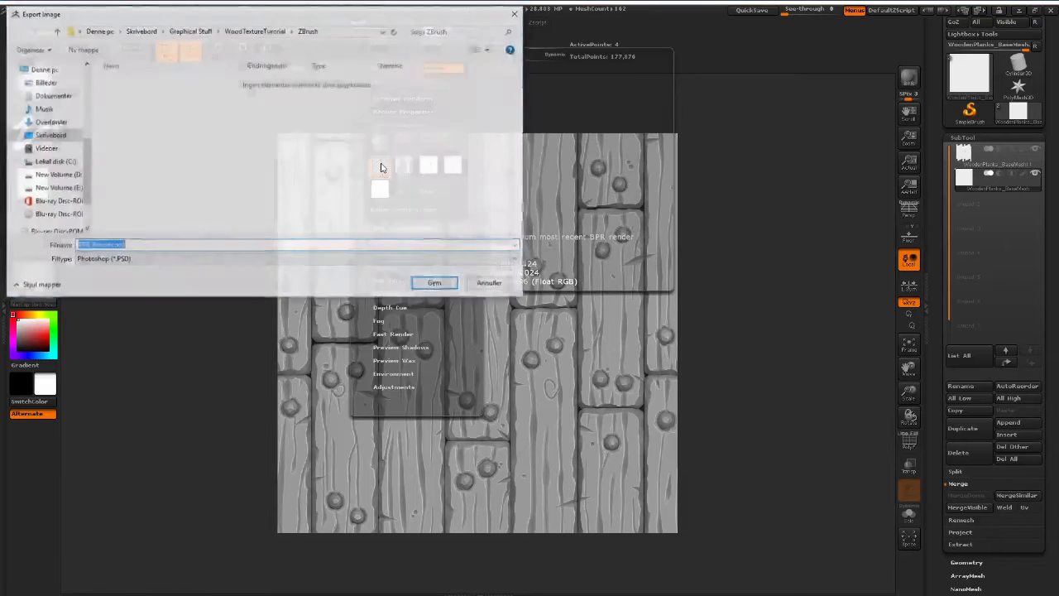
mouse_move(347, 18)
mouse_down()
mouse_move(654, 168)
mouse_move(599, 154)
mouse_up()
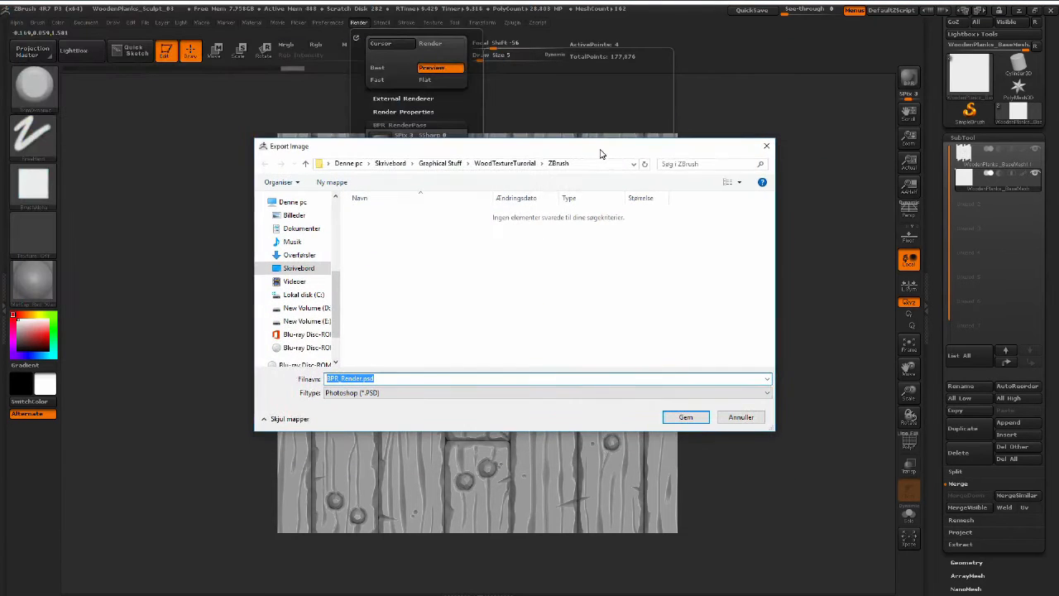
Step: Create a folder named Renders inside WoodTextureTurorial and open it as the export location
click(499, 164)
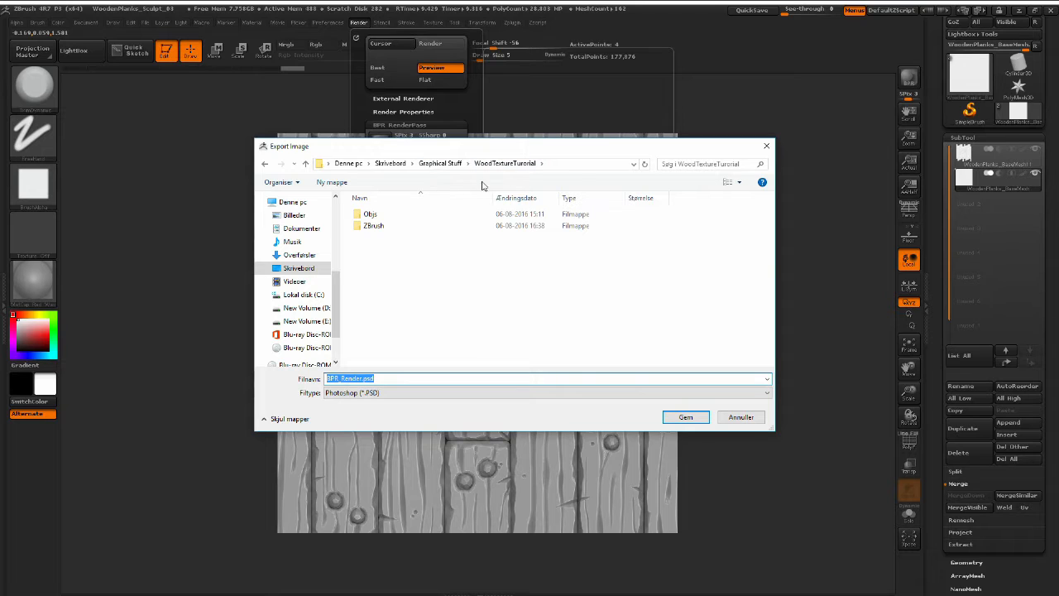
click(332, 182)
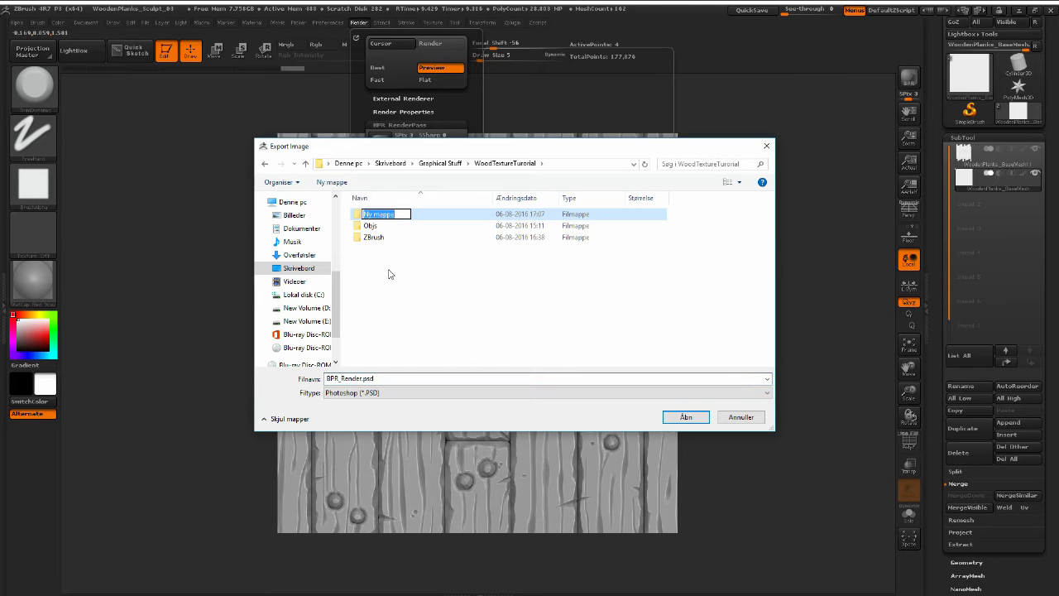
text(Redners)
key(BackSpace)
key(BackSpace)
key(BackSpace)
key(BackSpace)
key(BackSpace)
text(nders)
key(Return)
key(Return)
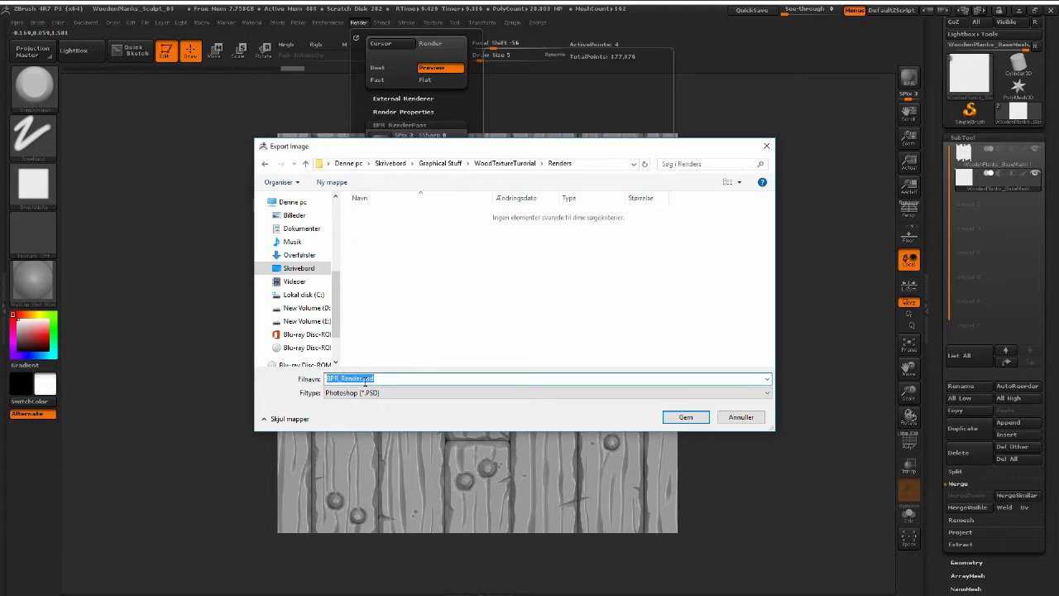
Step: Save the Shaded pass as WoodenPlanks_WhiteWax in Photoshop PSD format
text(W)
key(BackSpace)
key(BackSpace)
key(BackSpace)
key(BackSpace)
key(BackSpace)
key(BackSpace)
key(BackSpace)
click(684, 417)
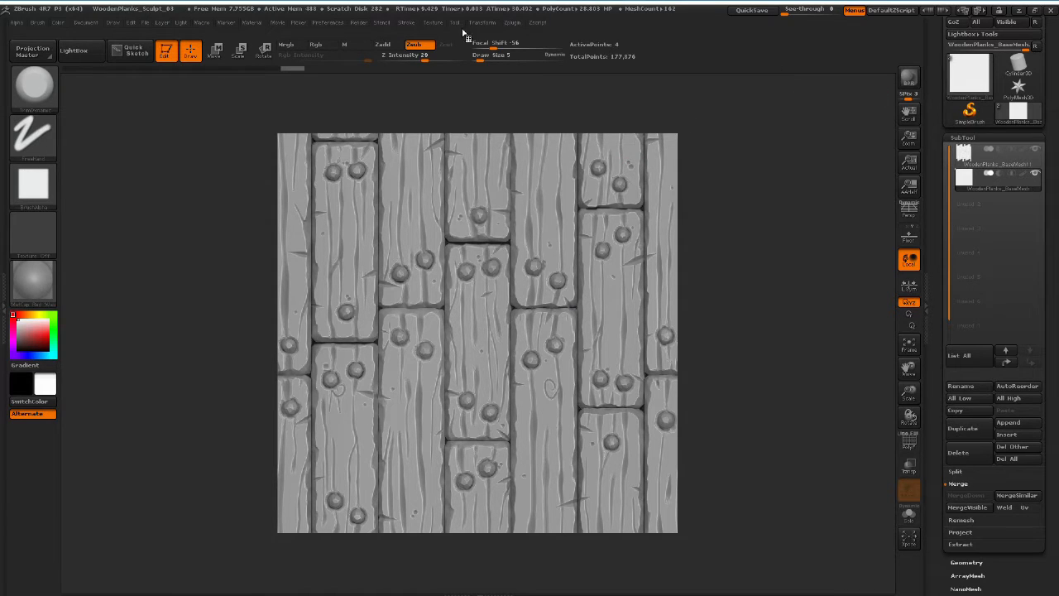
click(358, 23)
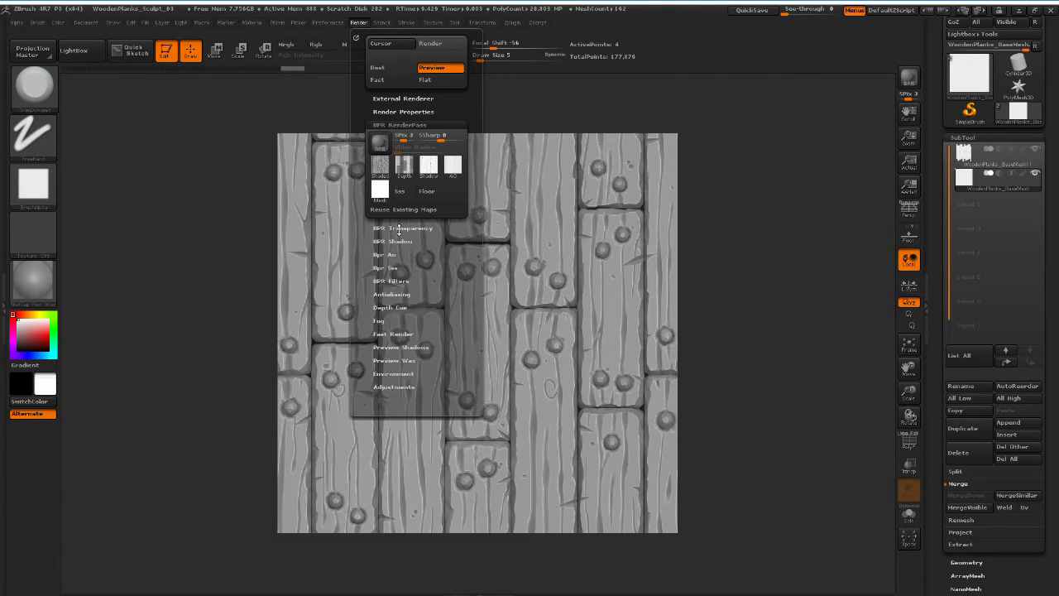
click(392, 112)
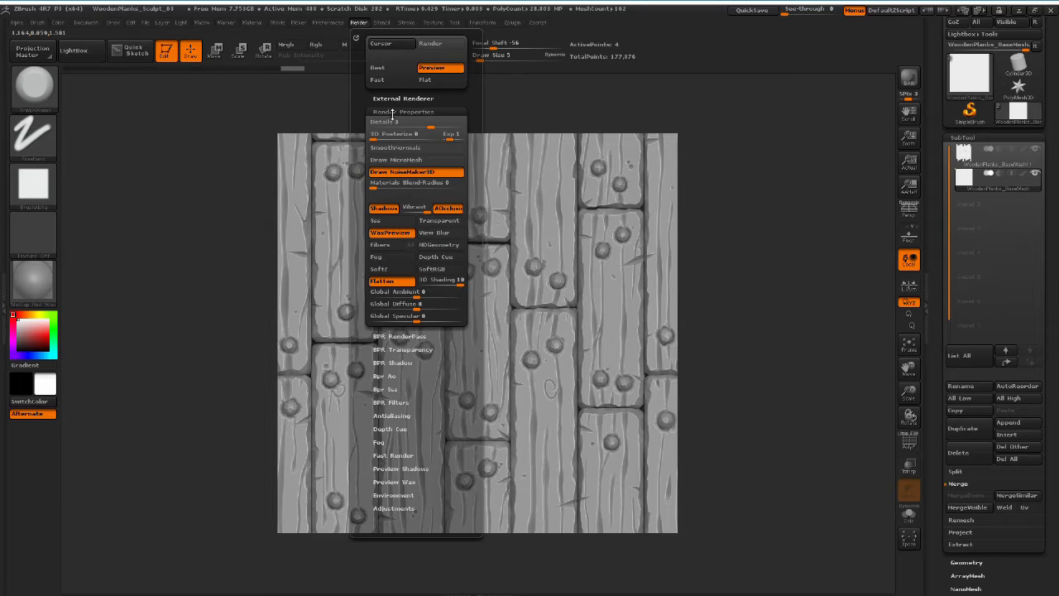
click(393, 336)
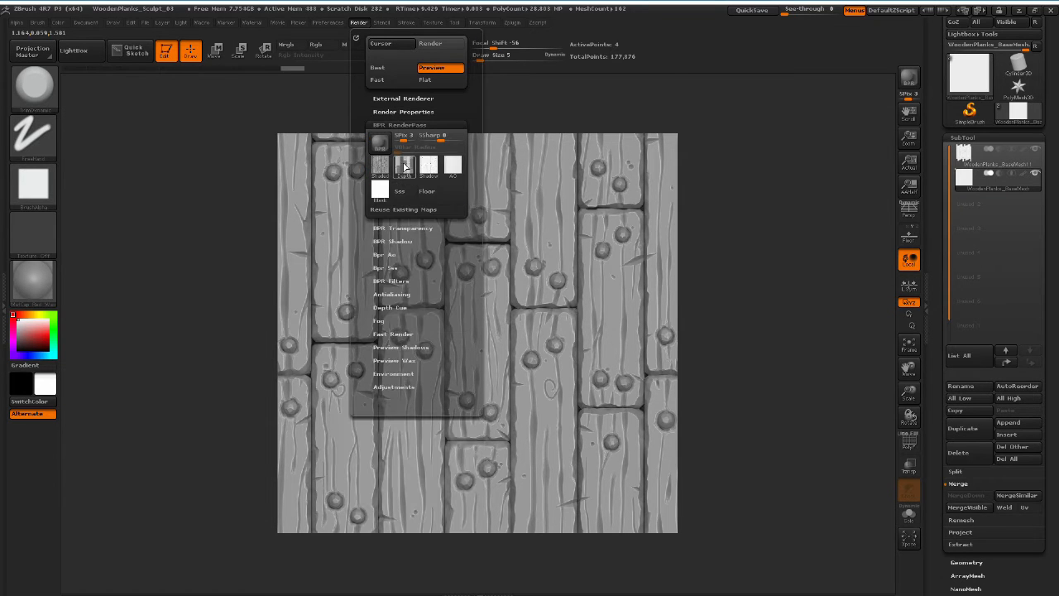
click(404, 167)
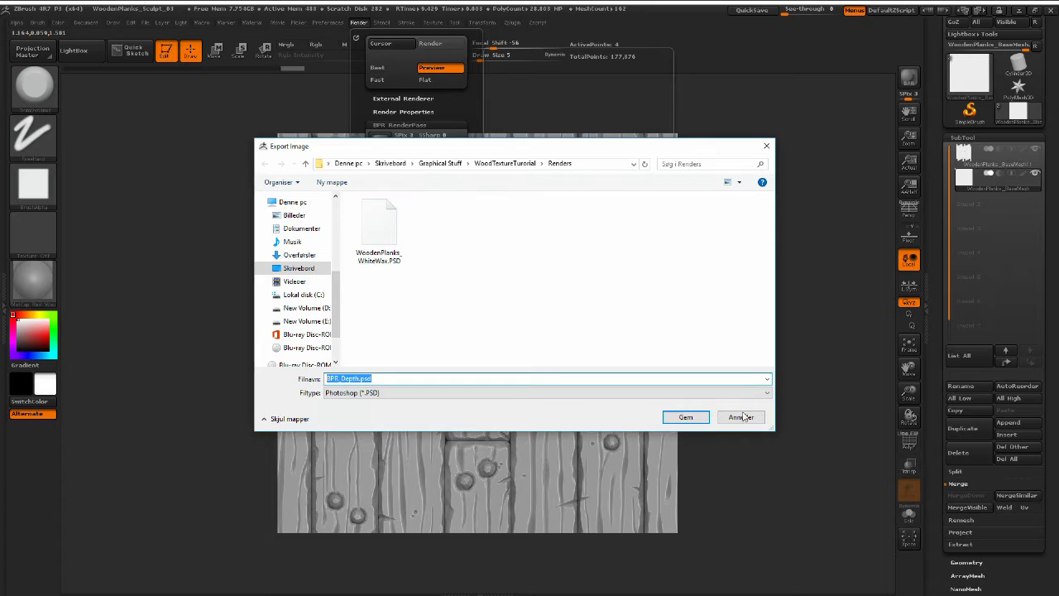
click(737, 415)
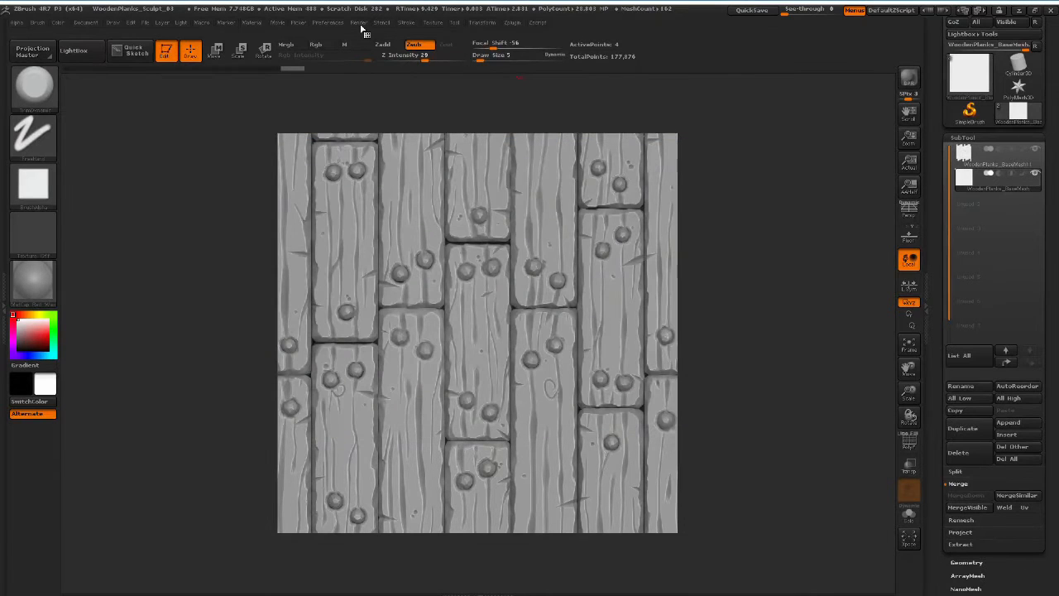
Step: Export the Depth pass to the Renders folder as a PSD named WoodenPlanks_Height, basing the name on the existing WhiteWax file
click(359, 23)
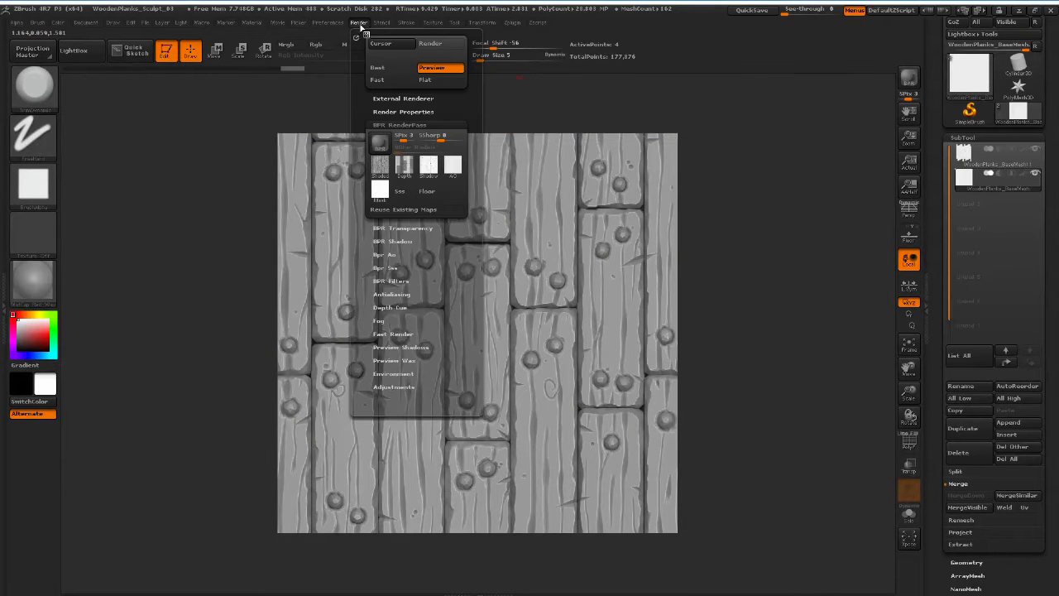
click(406, 168)
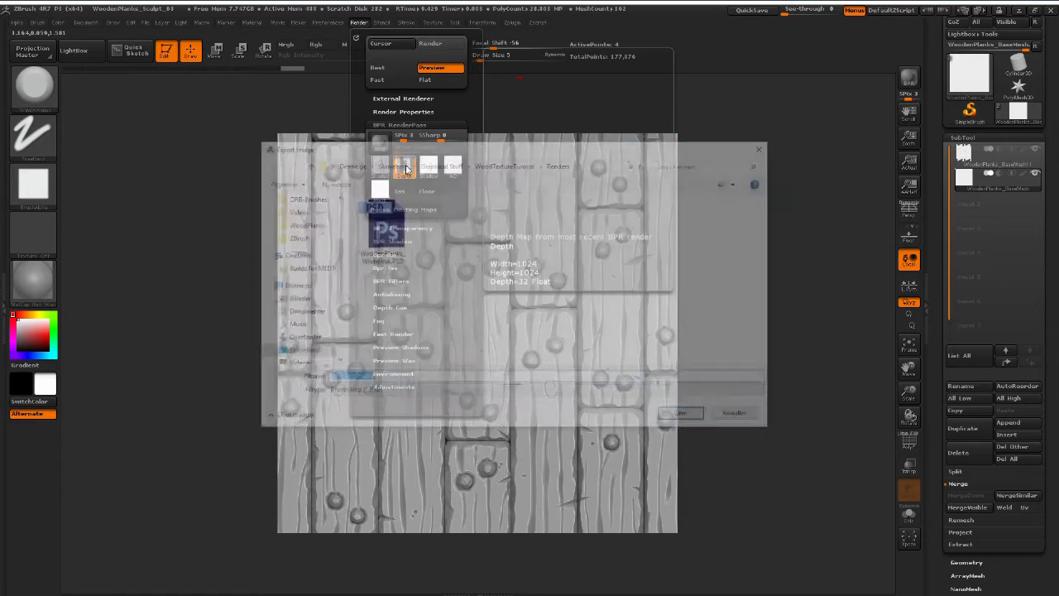
click(378, 240)
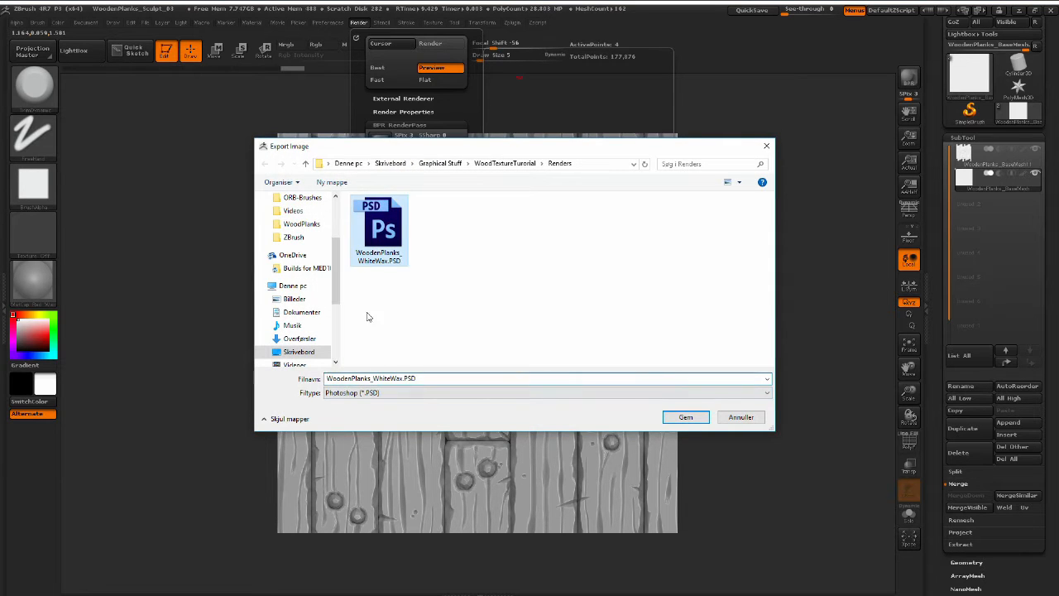
click(399, 378)
click(403, 379)
key(BackSpace)
key(BackSpace)
key(BackSpace)
key(BackSpace)
key(BackSpace)
key(BackSpace)
key(BackSpace)
key(BackSpace)
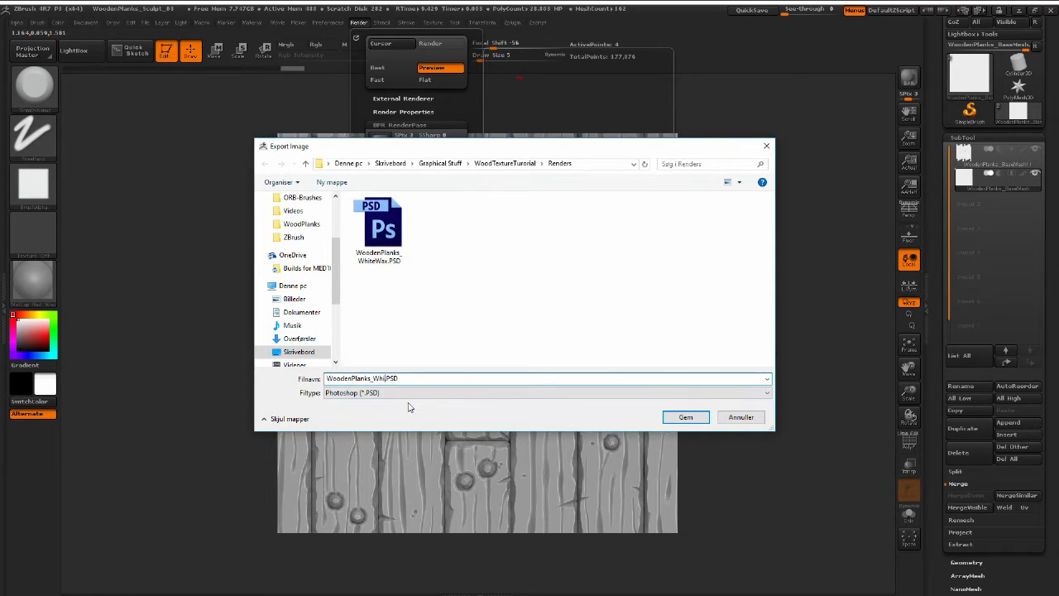
text(Height)
click(683, 418)
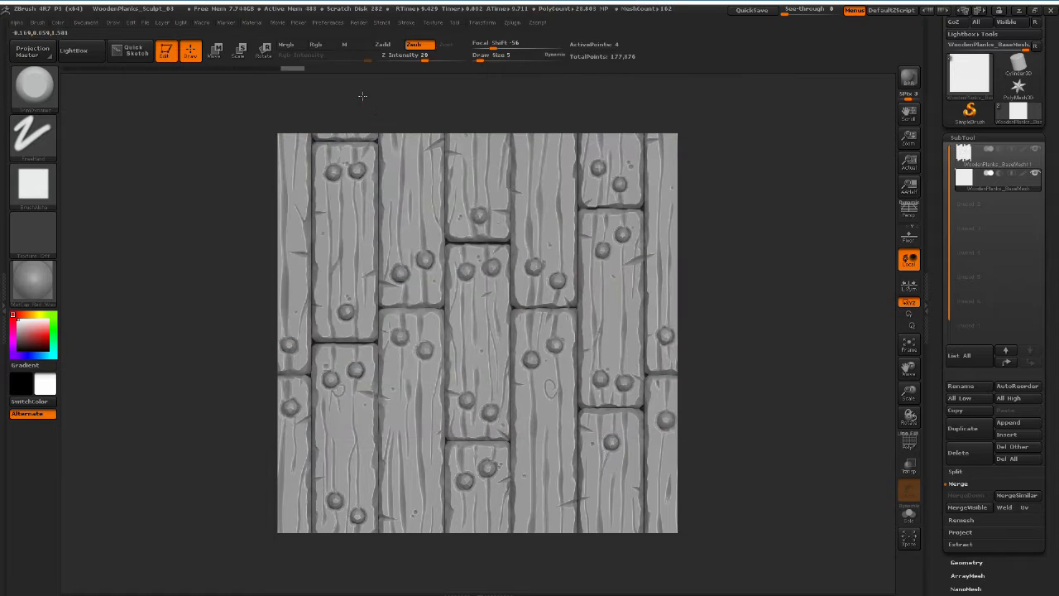
Step: Preview the AO pass and turn off ambient occlusion and shadows in the render properties
click(358, 24)
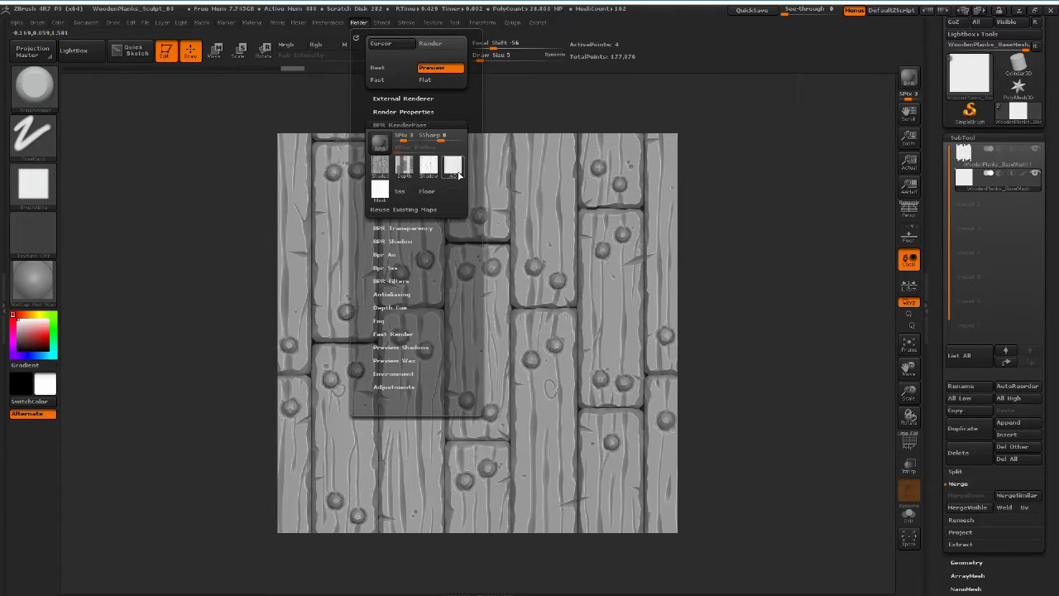
mouse_move(451, 171)
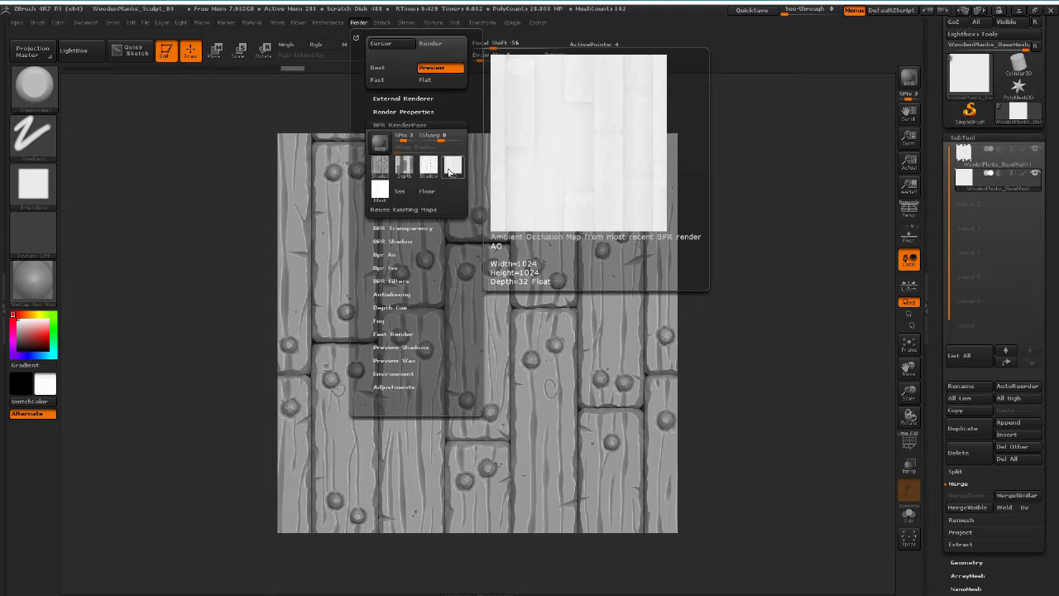
click(359, 22)
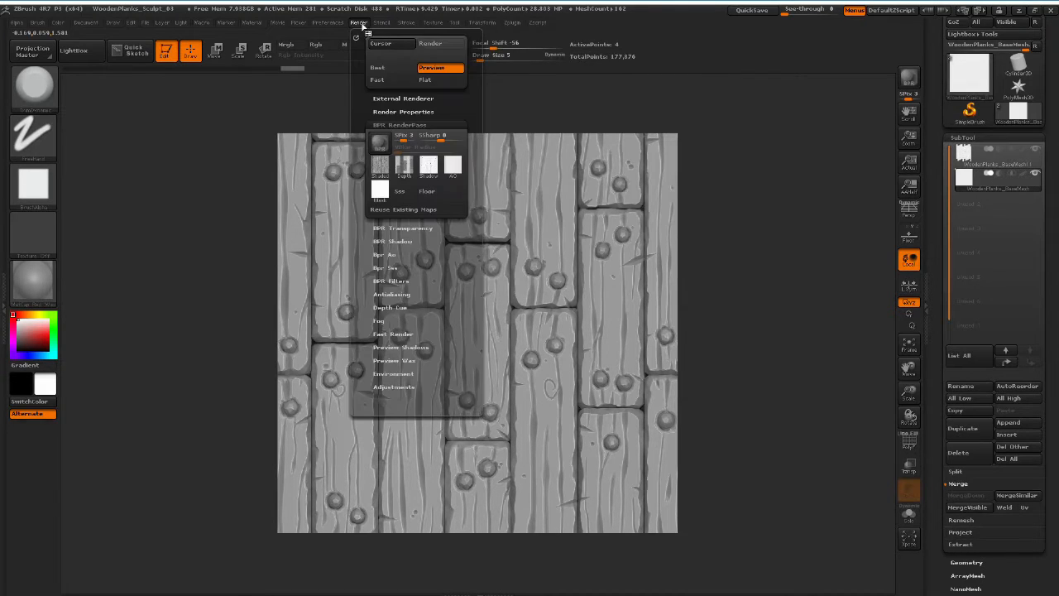
click(383, 111)
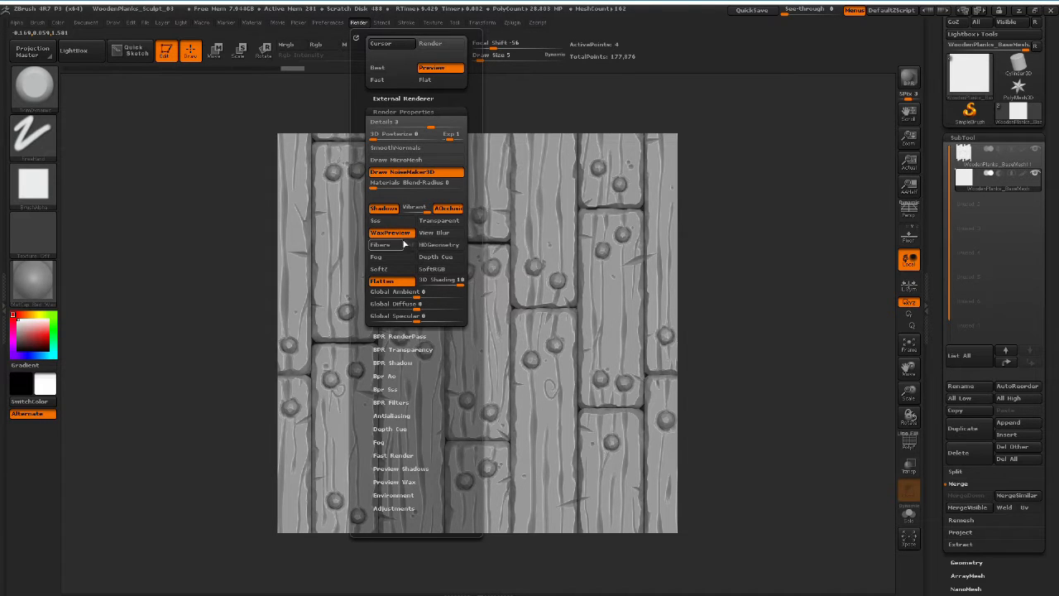
click(441, 210)
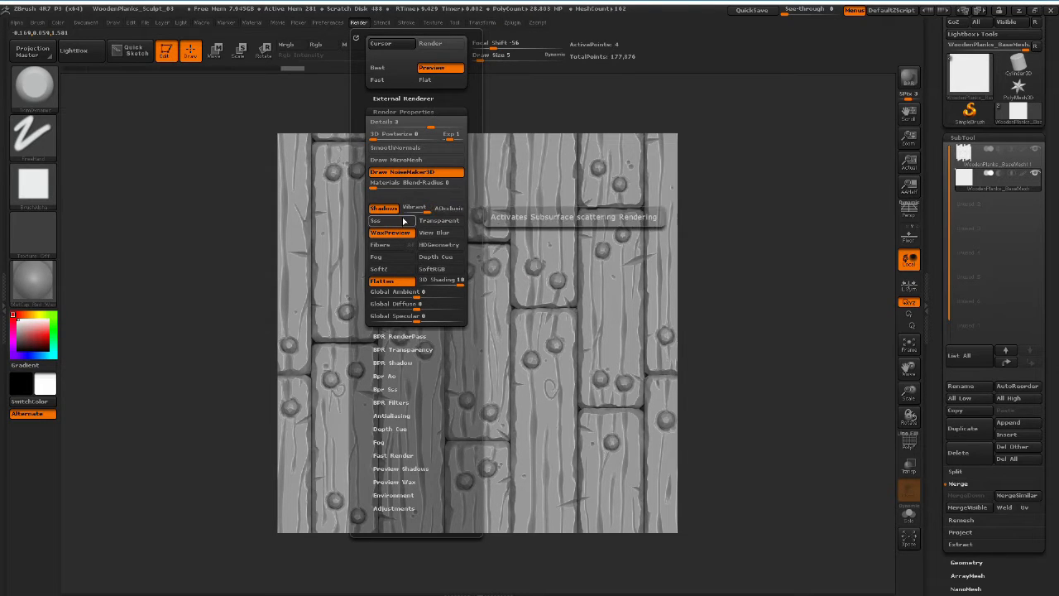
click(385, 210)
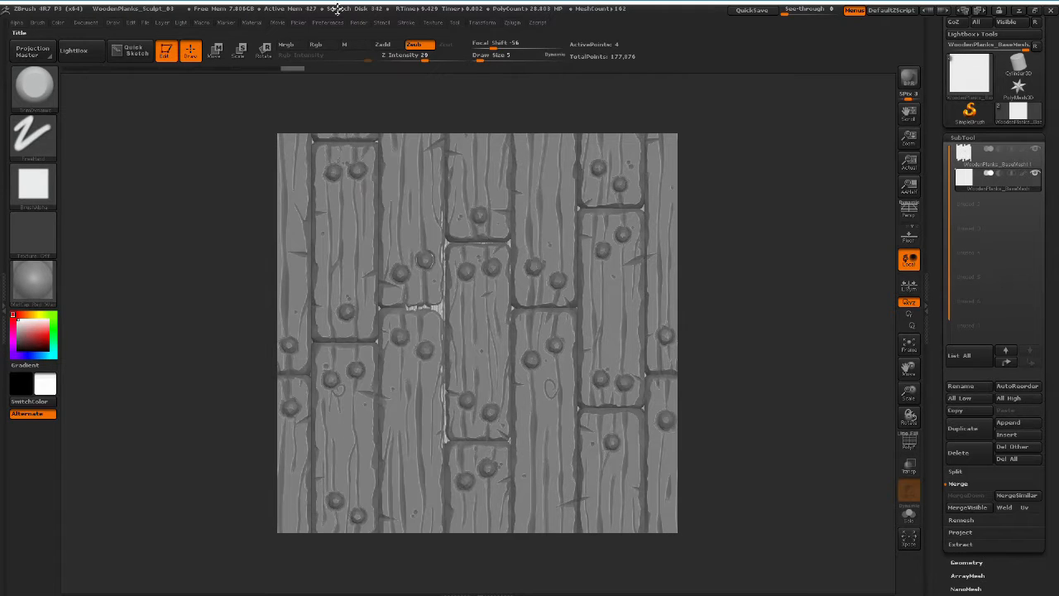
Step: Change the planks' material to MatCap White01
click(33, 284)
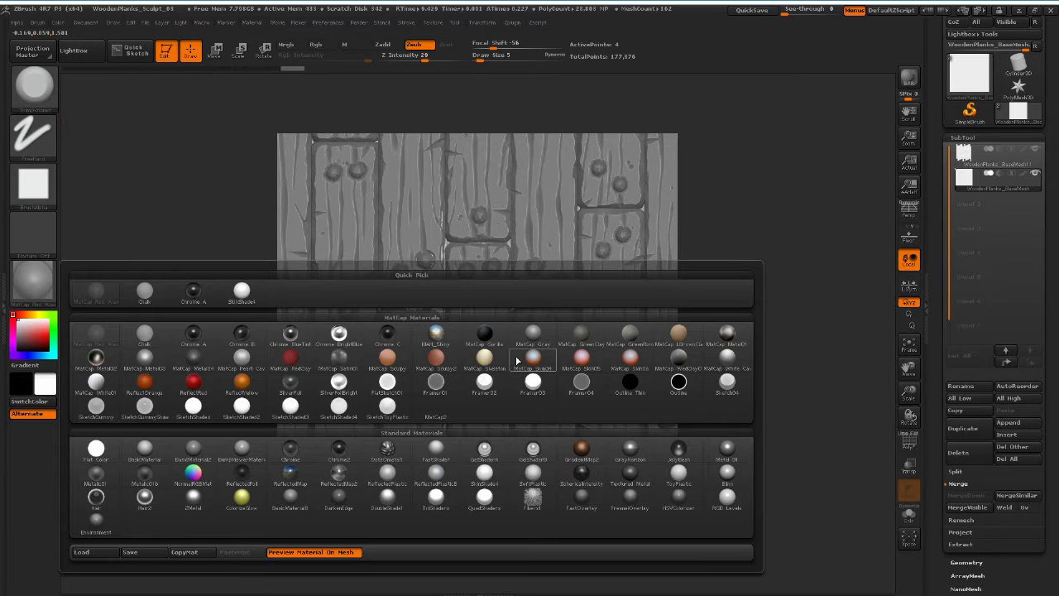
mouse_move(589, 375)
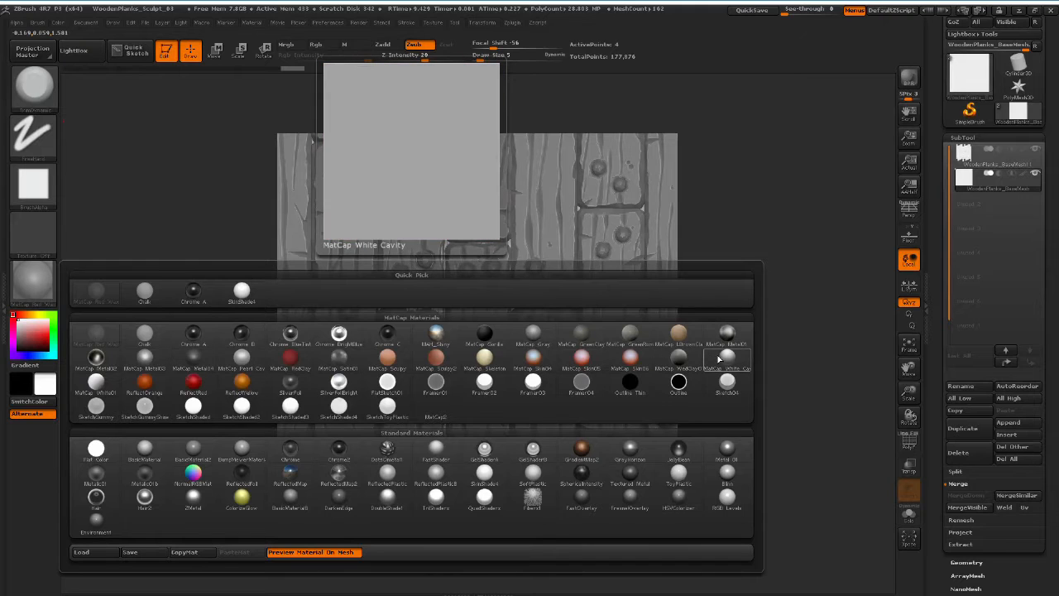
click(98, 383)
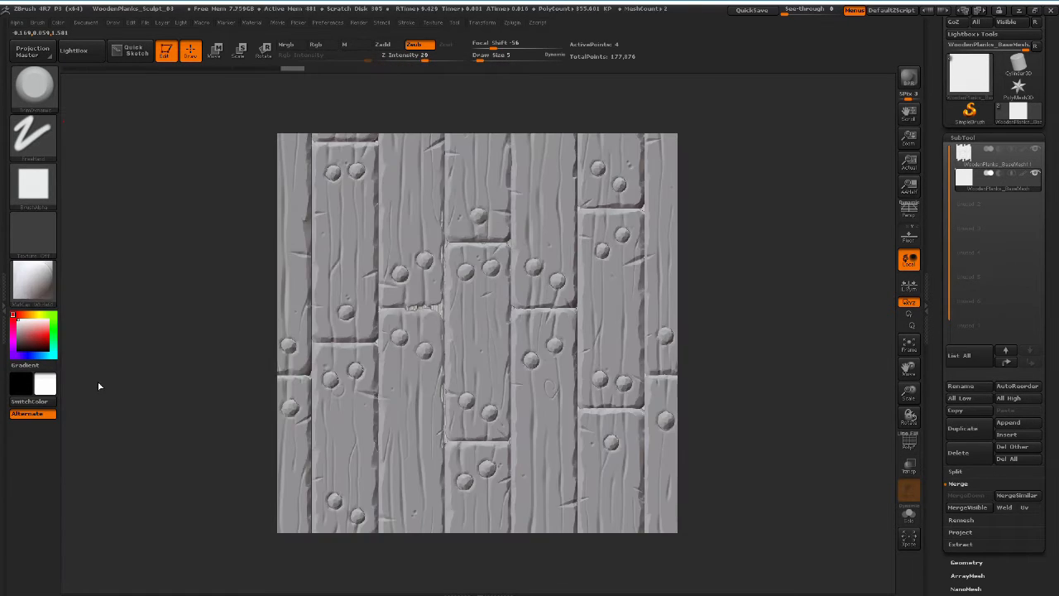
Step: Render the planks with BPR and export the Shaded pass as WoodenPlanks_White PSD, basing the name on the existing WhiteWax file
click(910, 77)
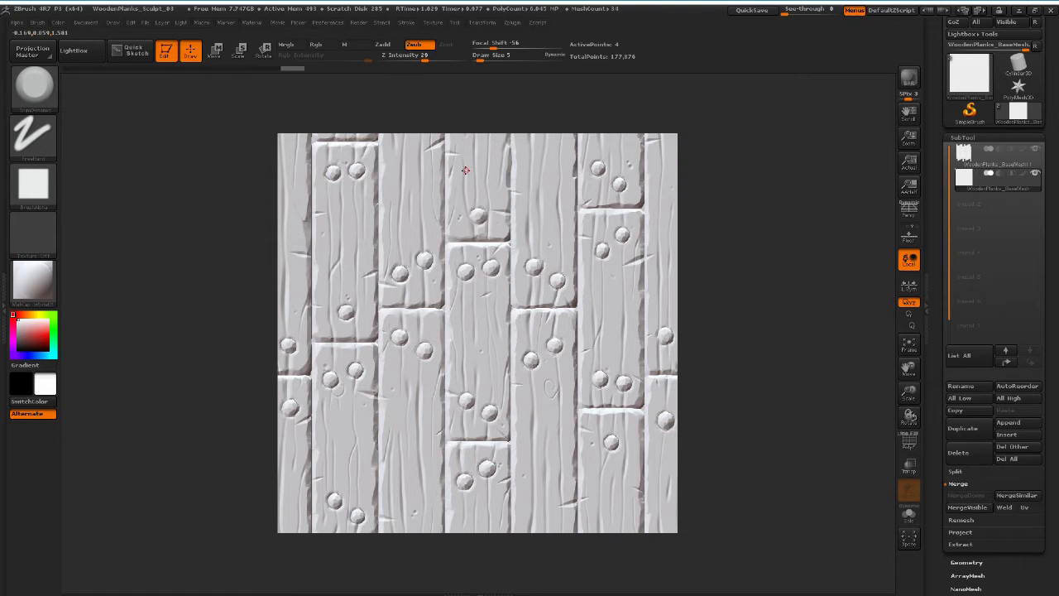
click(359, 22)
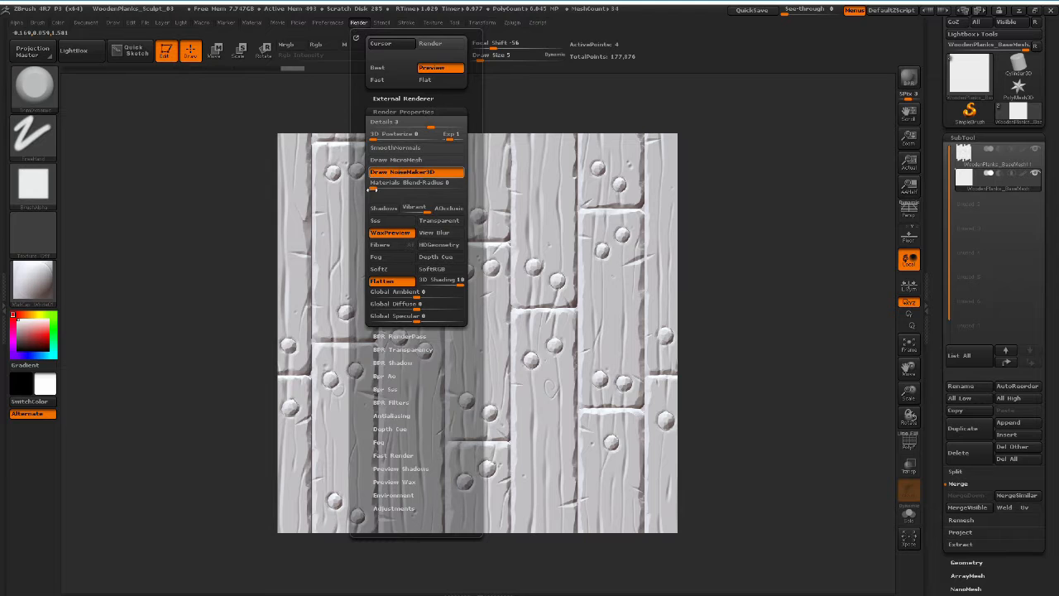
click(394, 335)
click(382, 166)
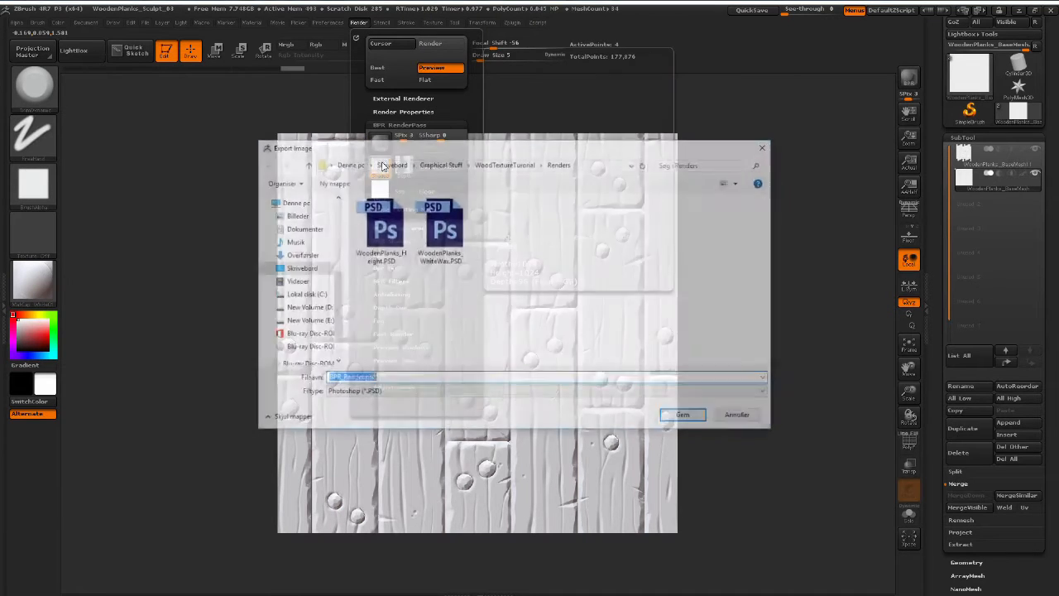
click(419, 263)
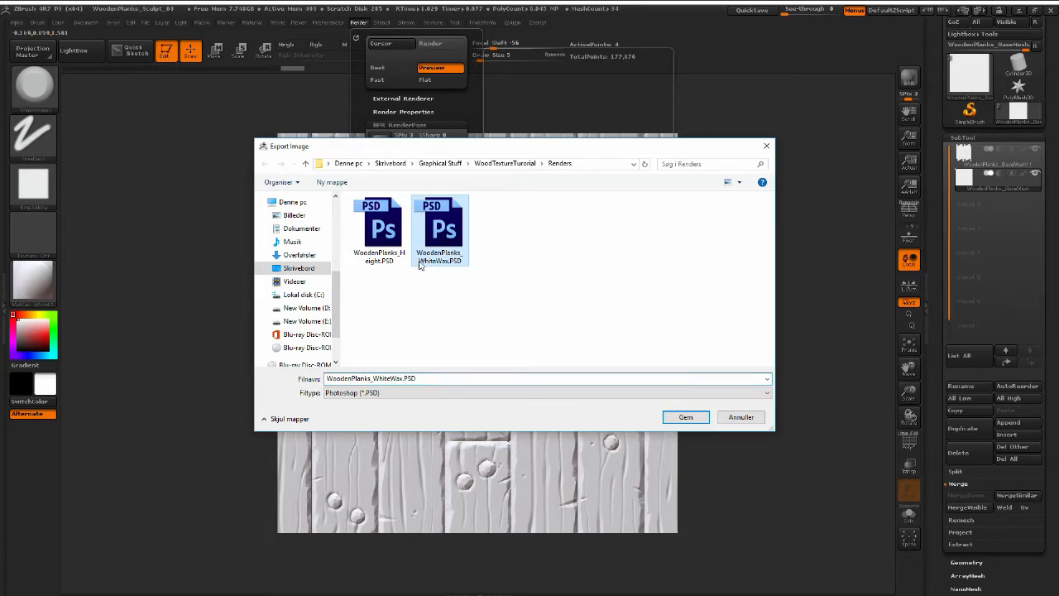
click(404, 380)
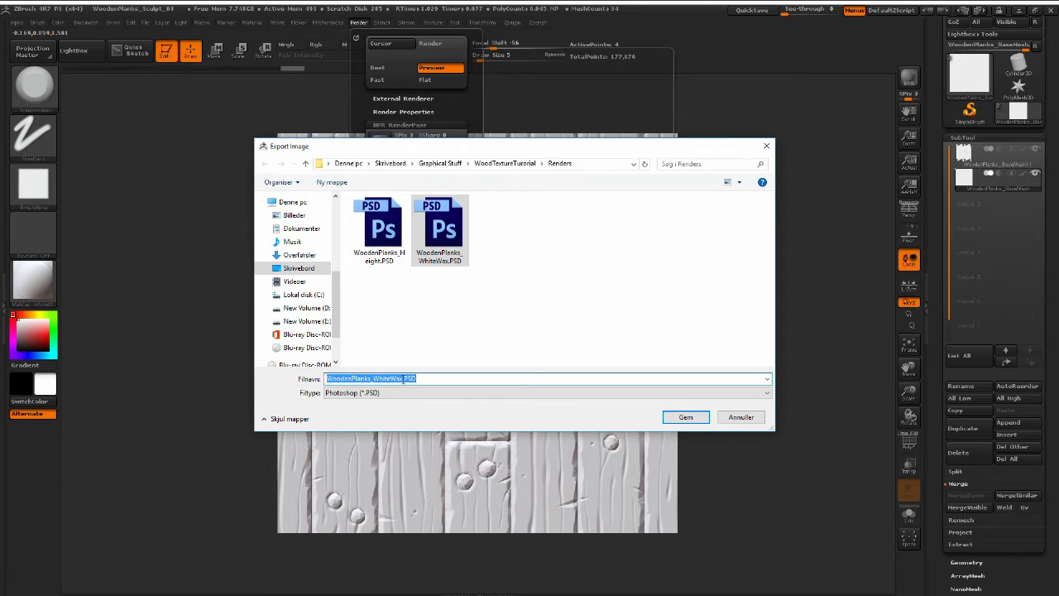
click(404, 379)
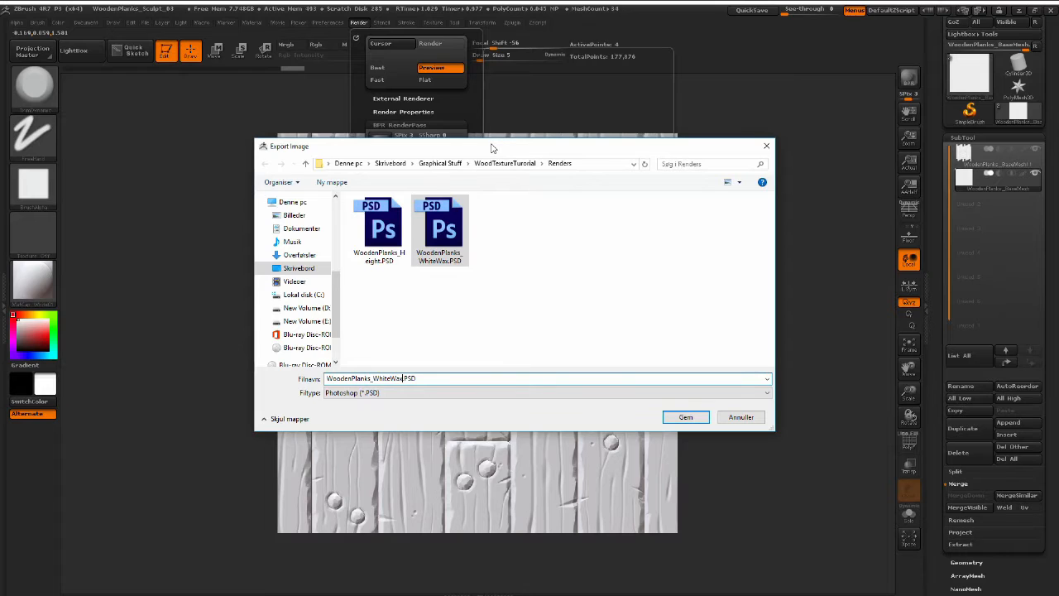
key(BackSpace)
key(BackSpace)
key(BackSpace)
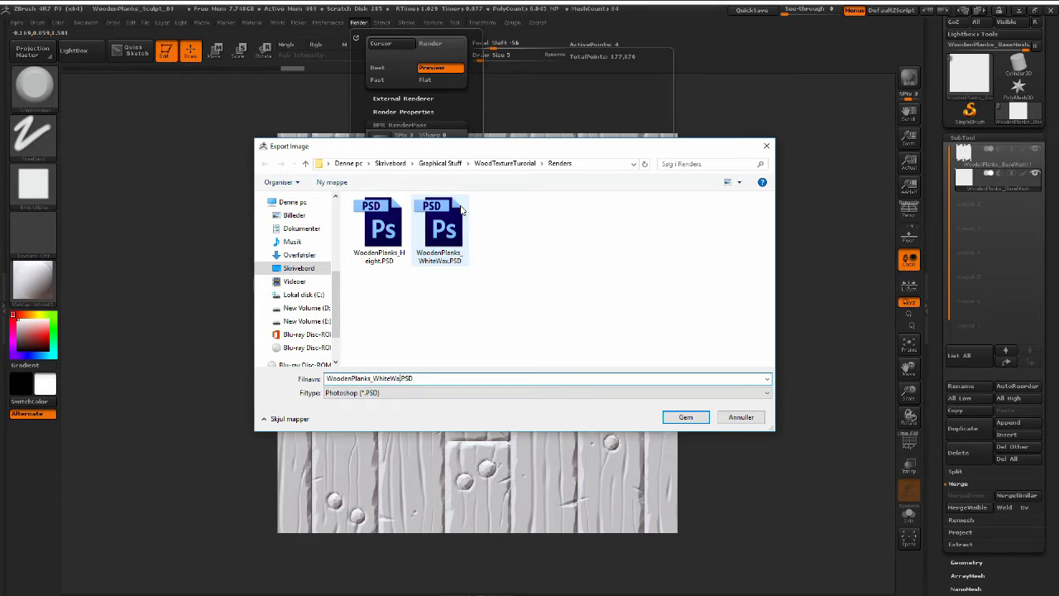
click(686, 417)
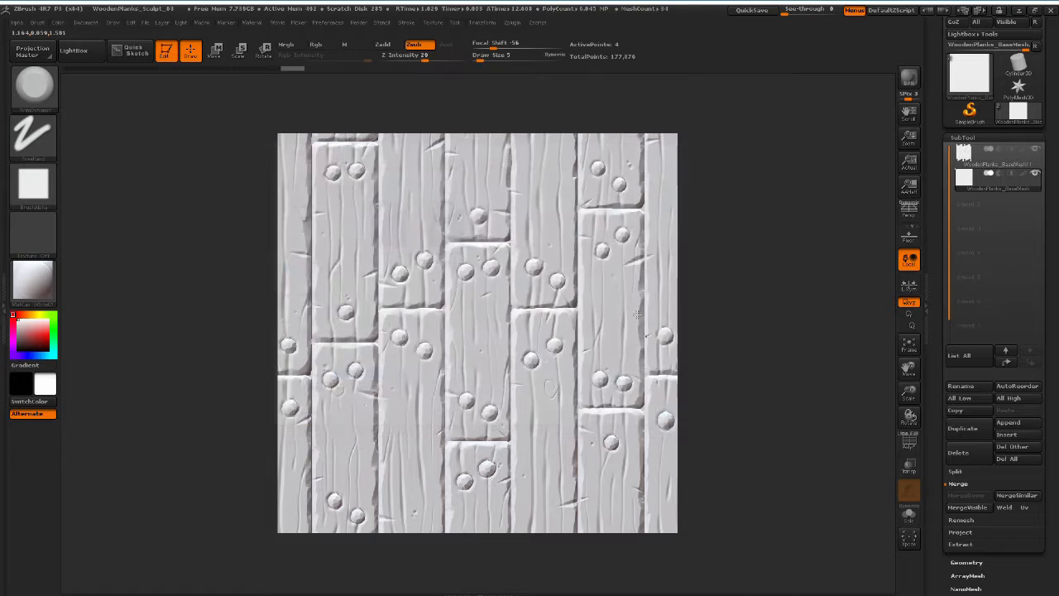
Step: Change the planks' material to MatCap White Cavity and render them with BPR
click(37, 285)
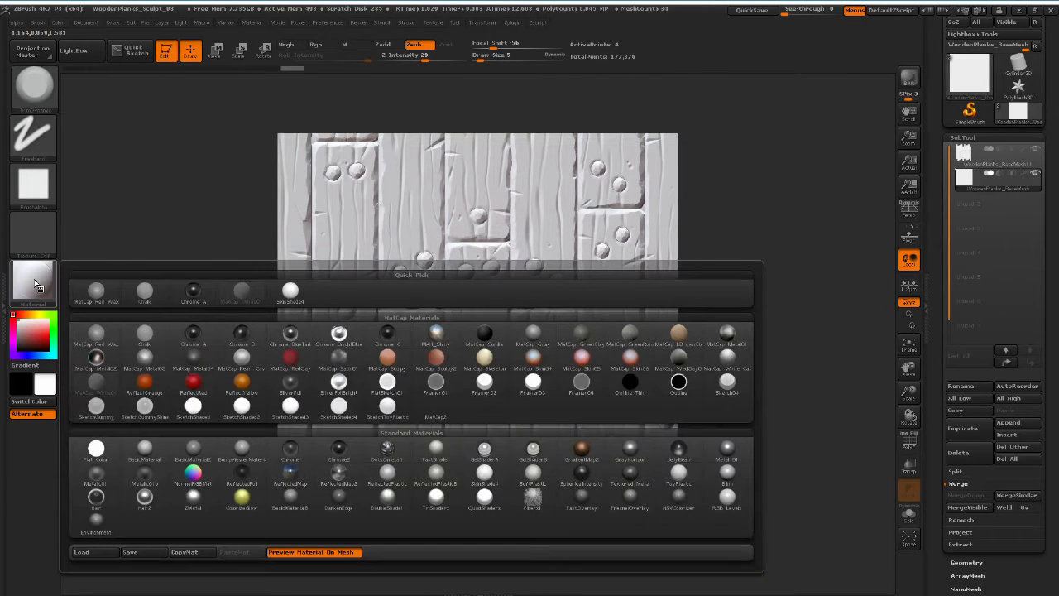
mouse_move(705, 370)
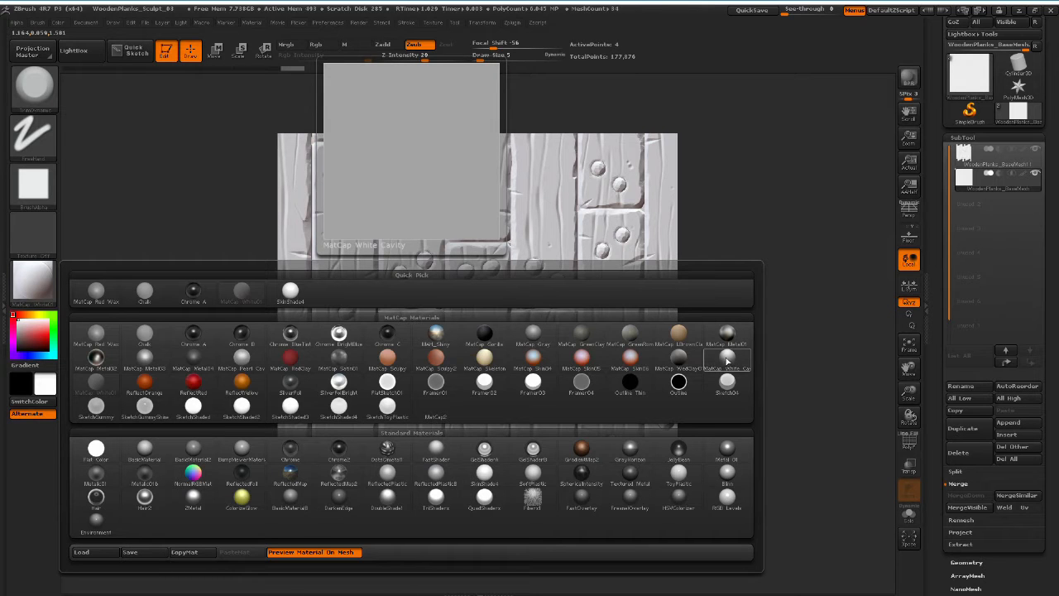
click(727, 361)
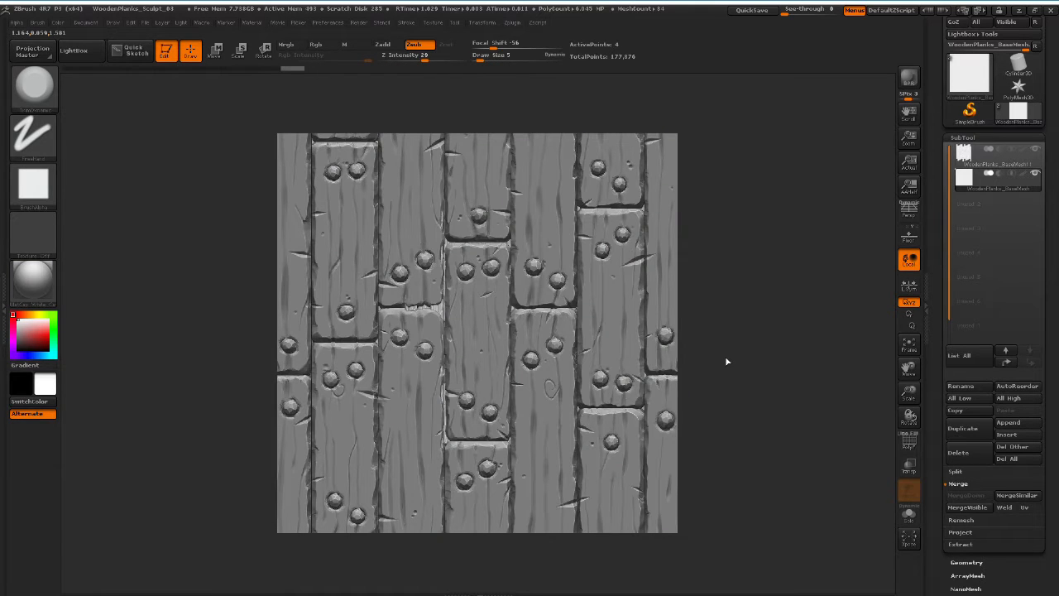
click(909, 78)
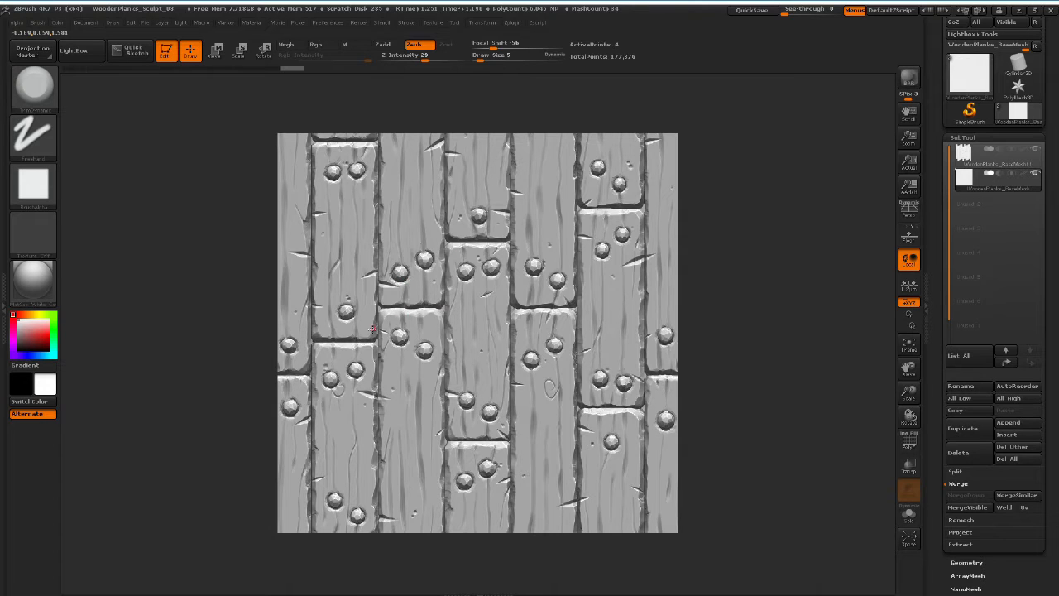
Step: Export the Shaded pass to the Renders folder as WoodenPlanks_WhiteCavity PSD, basing the name on the existing Height file
click(360, 22)
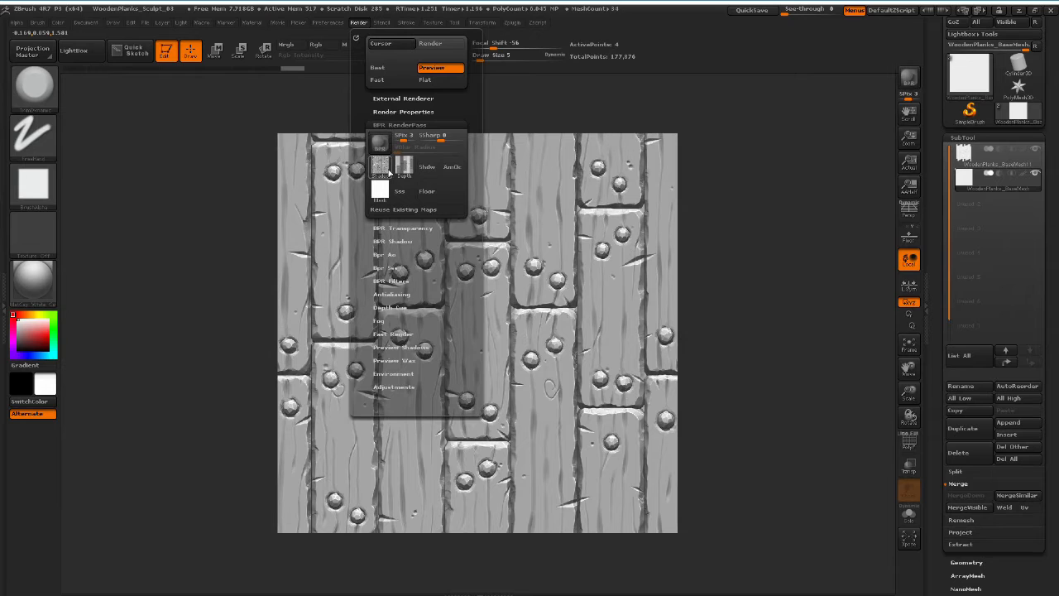
click(384, 166)
click(379, 230)
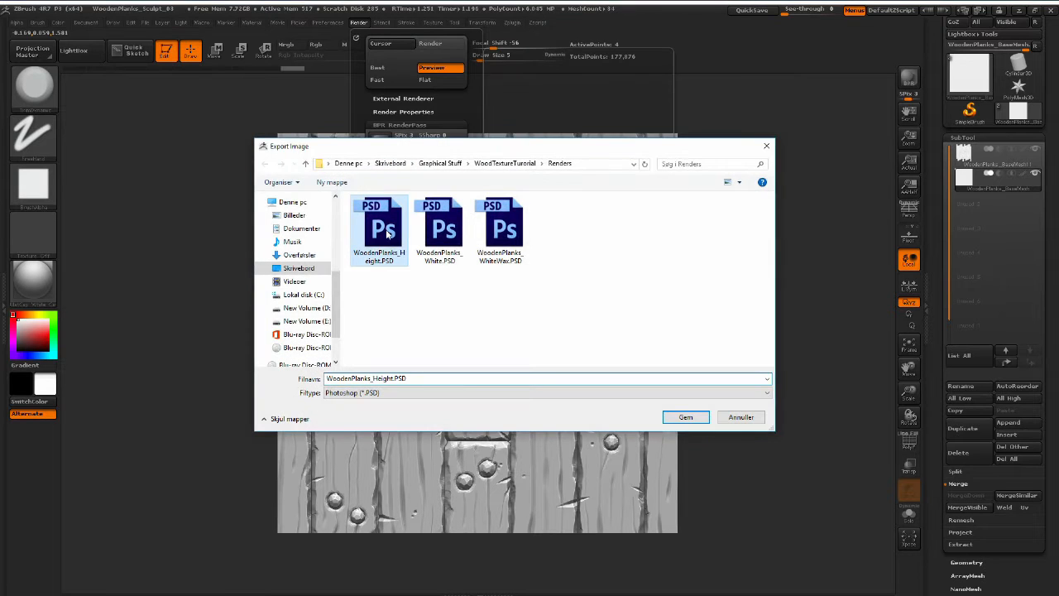
click(384, 378)
click(384, 378)
click(392, 379)
key(BackSpace)
key(BackSpace)
key(BackSpace)
key(BackSpace)
key(BackSpace)
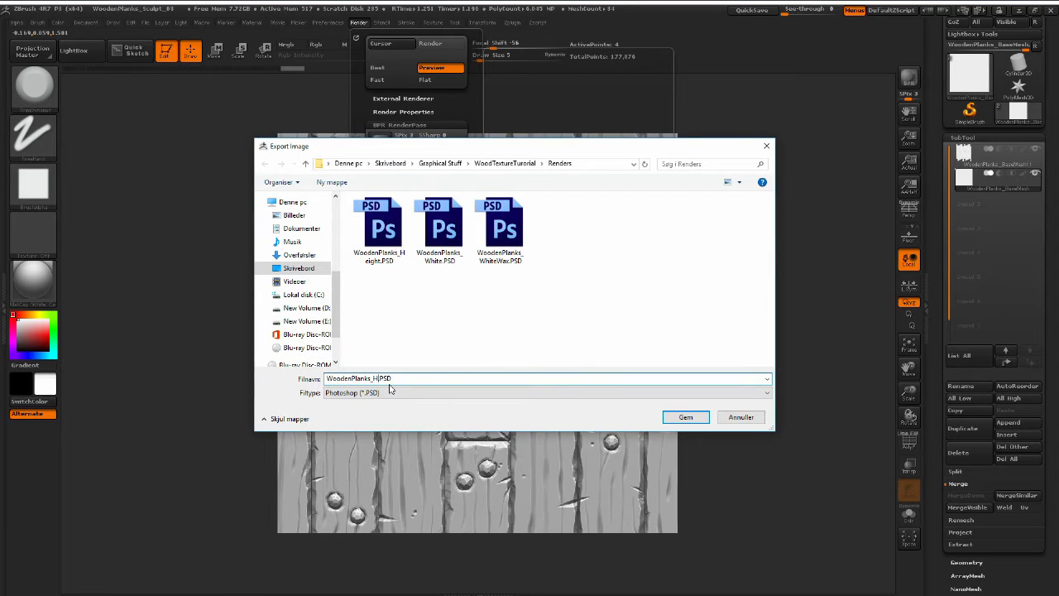
text(WhiteCovity)
click(685, 417)
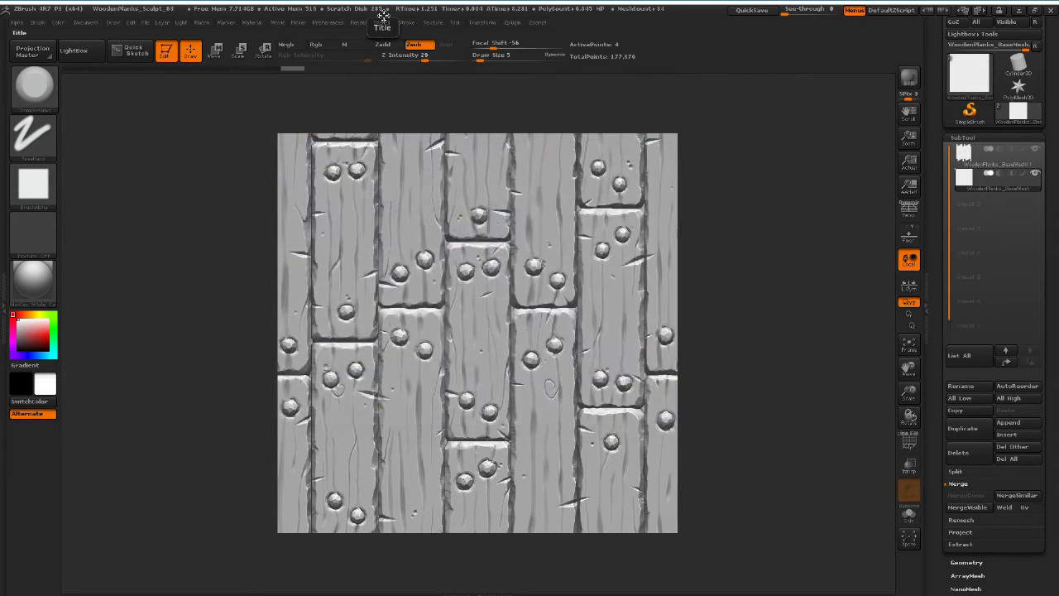
Step: Change the planks' material to SketchShaded3
click(33, 282)
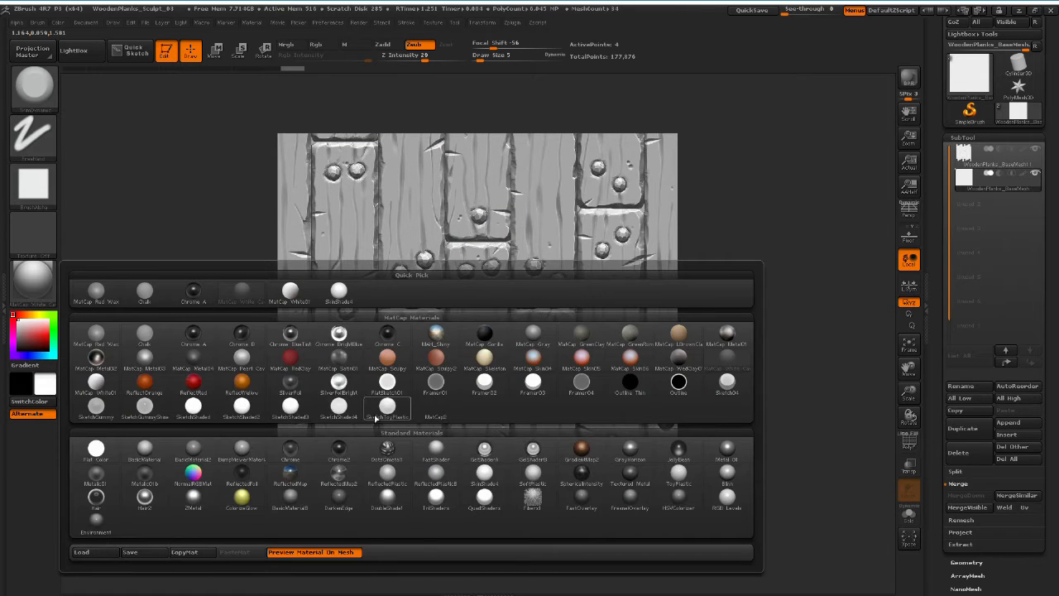
mouse_move(332, 408)
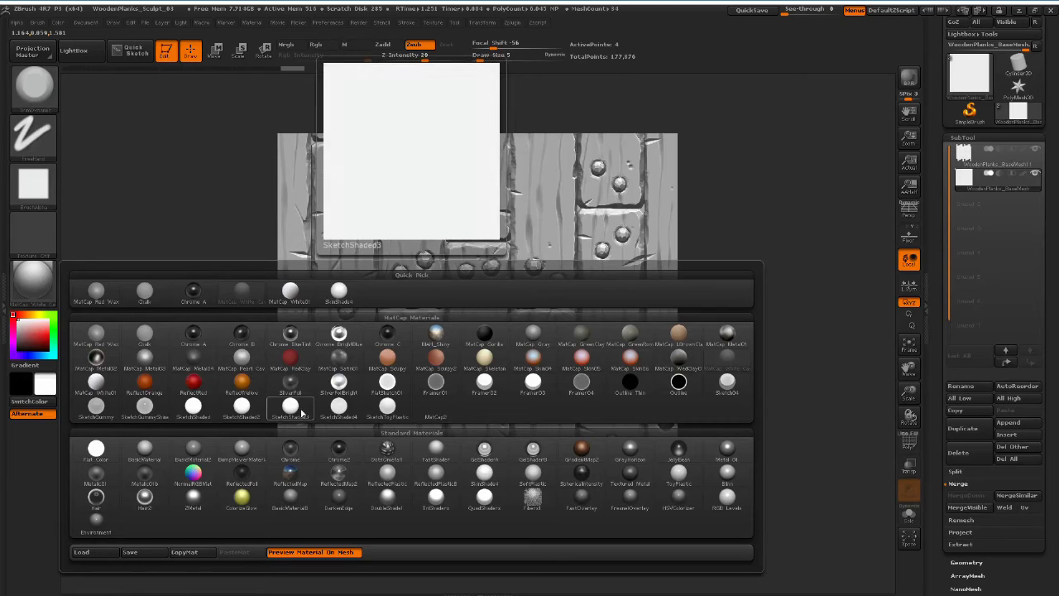
click(291, 411)
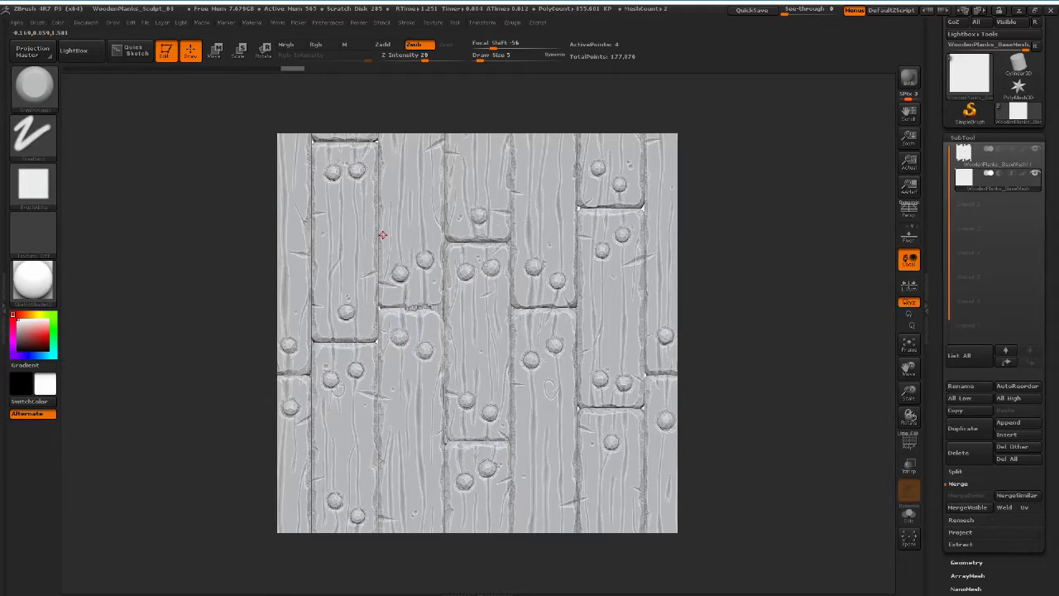
Step: Darken the planks' colour to a grey of RGB 112, 112, 112 and render them with BPR
click(17, 331)
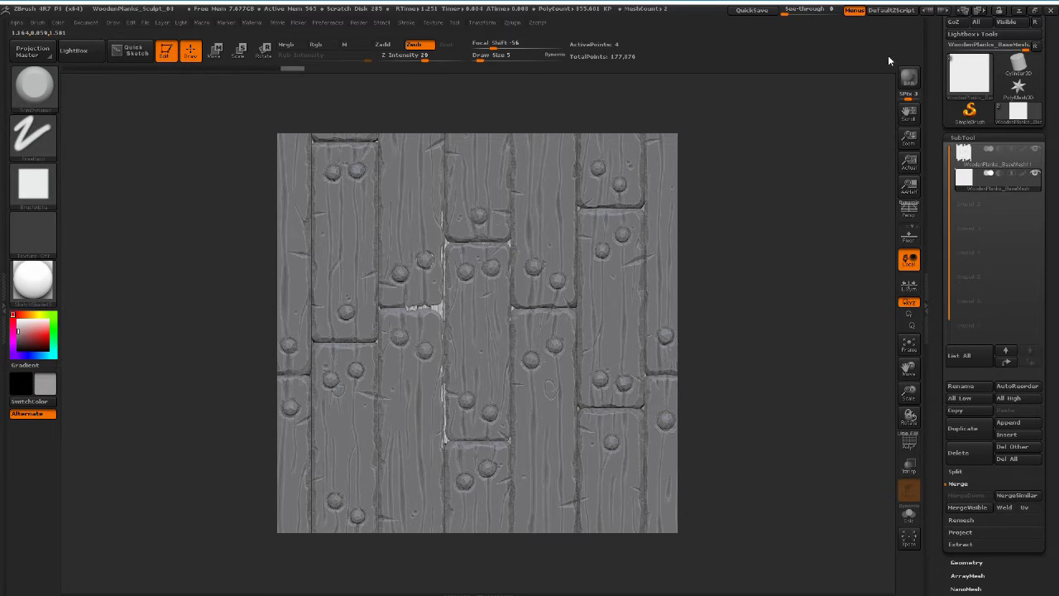
click(909, 77)
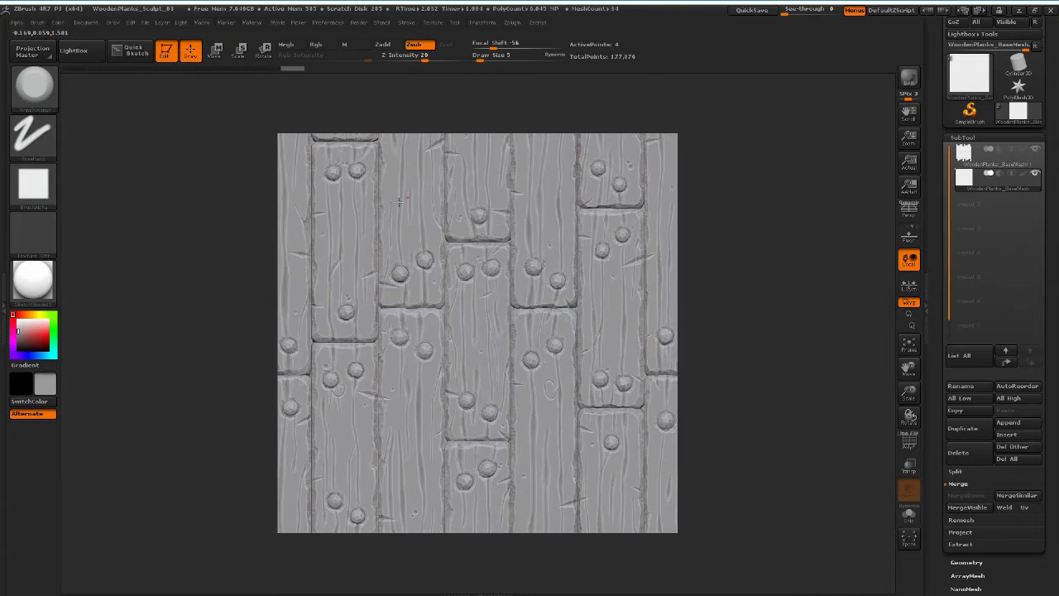
click(18, 336)
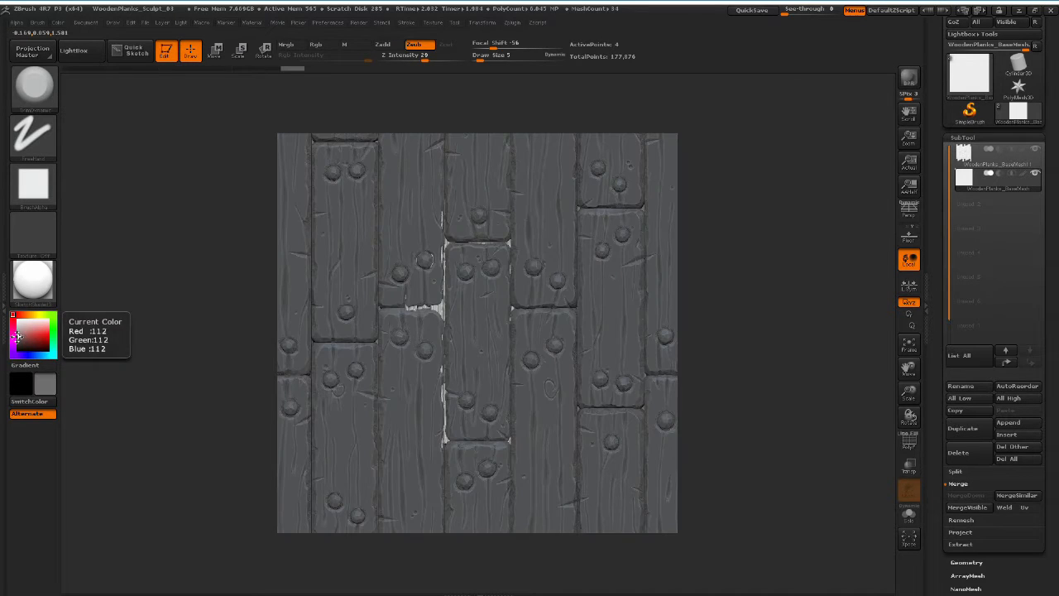
click(908, 78)
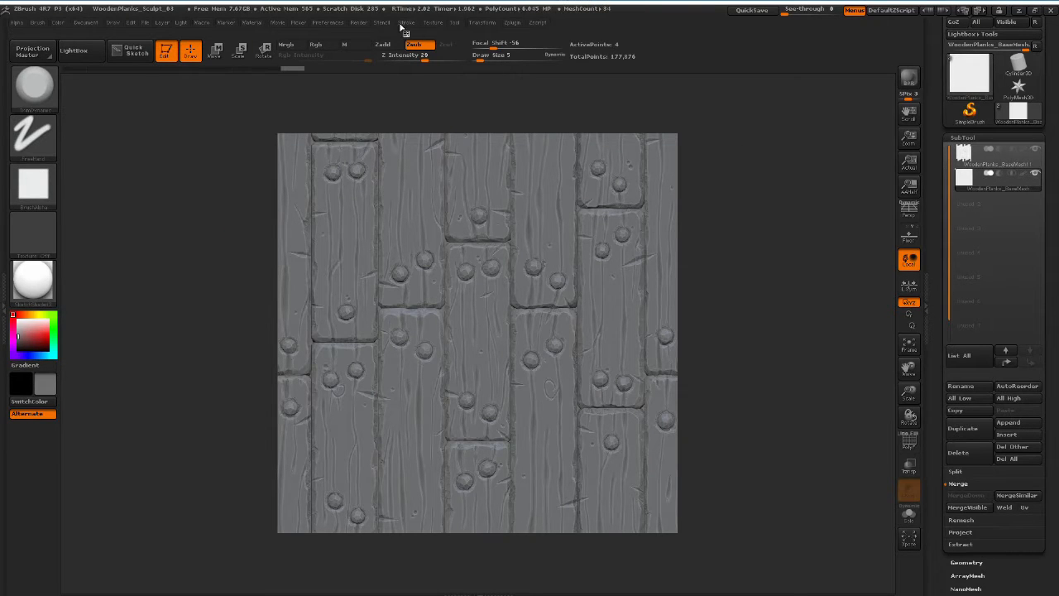
Step: Export the Shaded pass as WoodenPlanks_SketchMap PSD, basing the name on the existing WoodenPlanks_White file
click(360, 22)
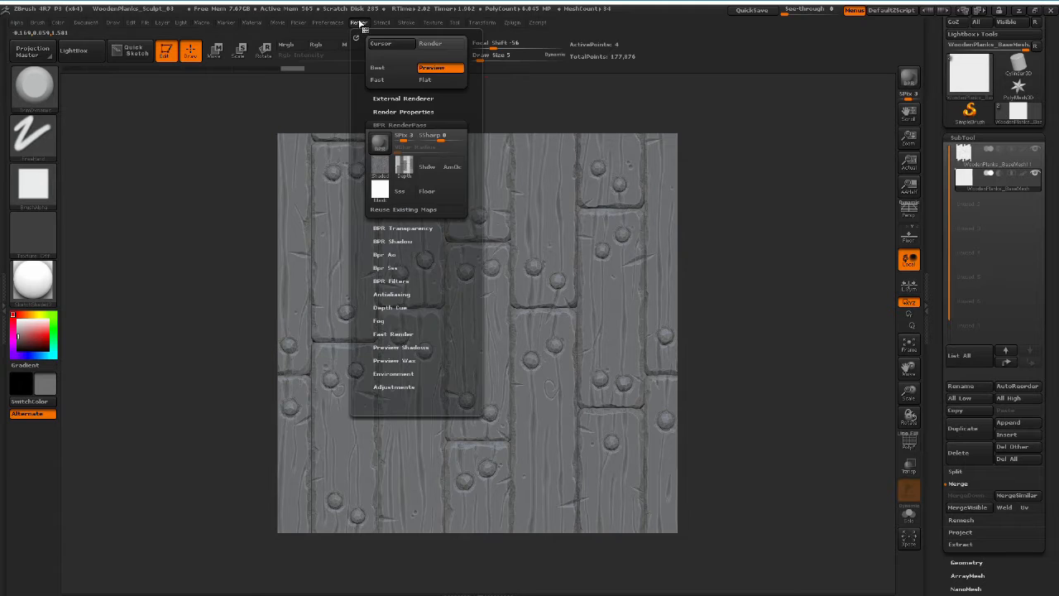
click(381, 166)
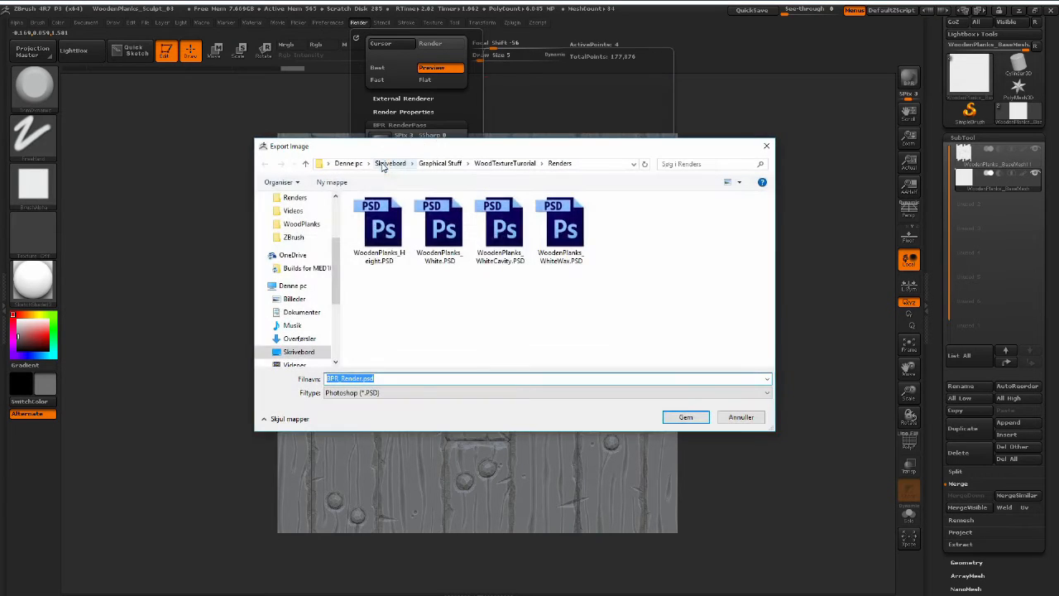
click(436, 228)
click(389, 378)
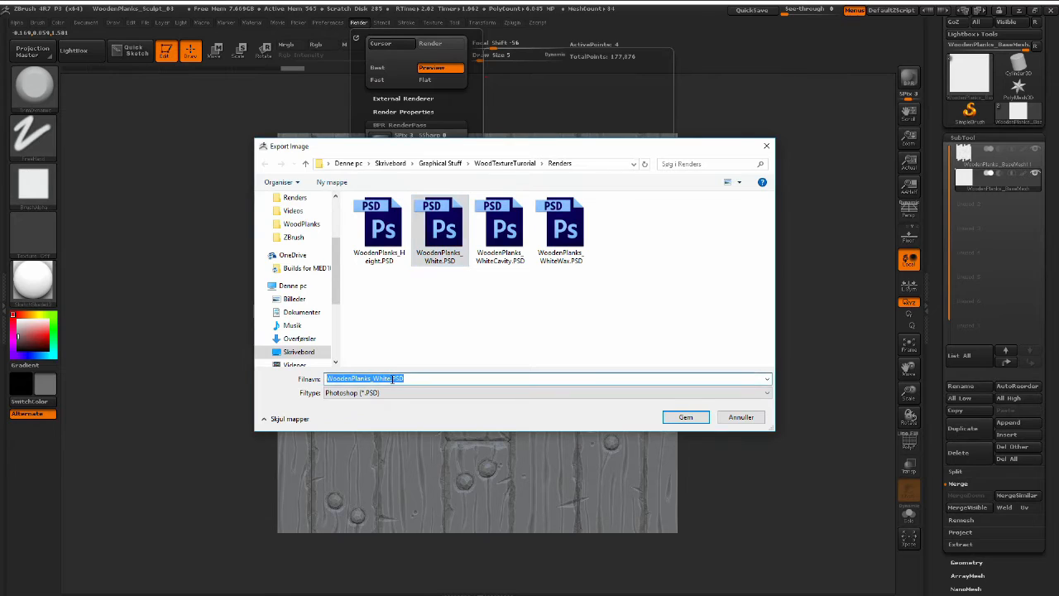
click(385, 378)
key(BackSpace)
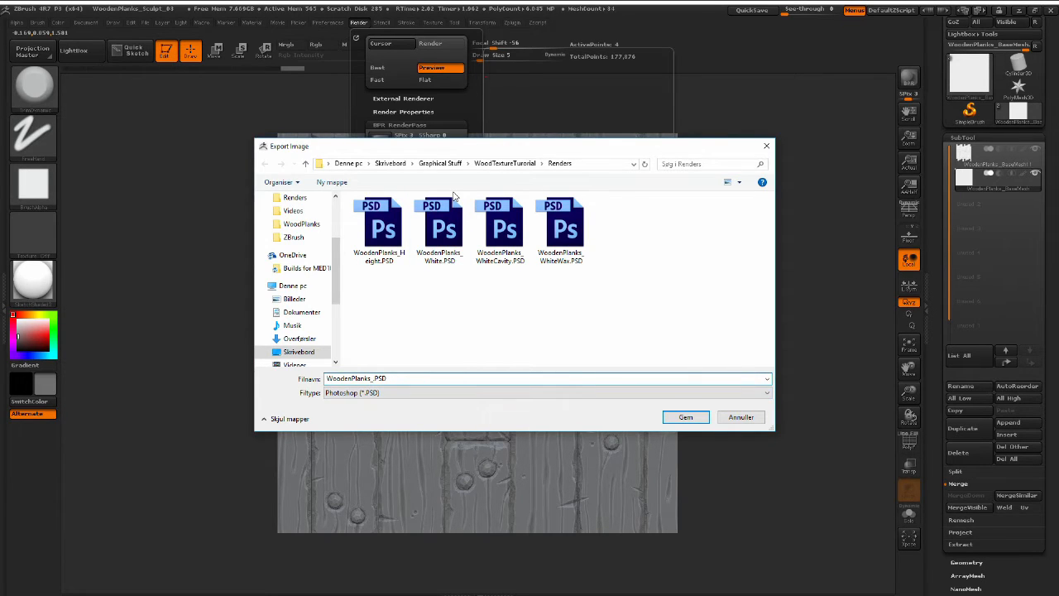
text(SketchMap)
click(686, 417)
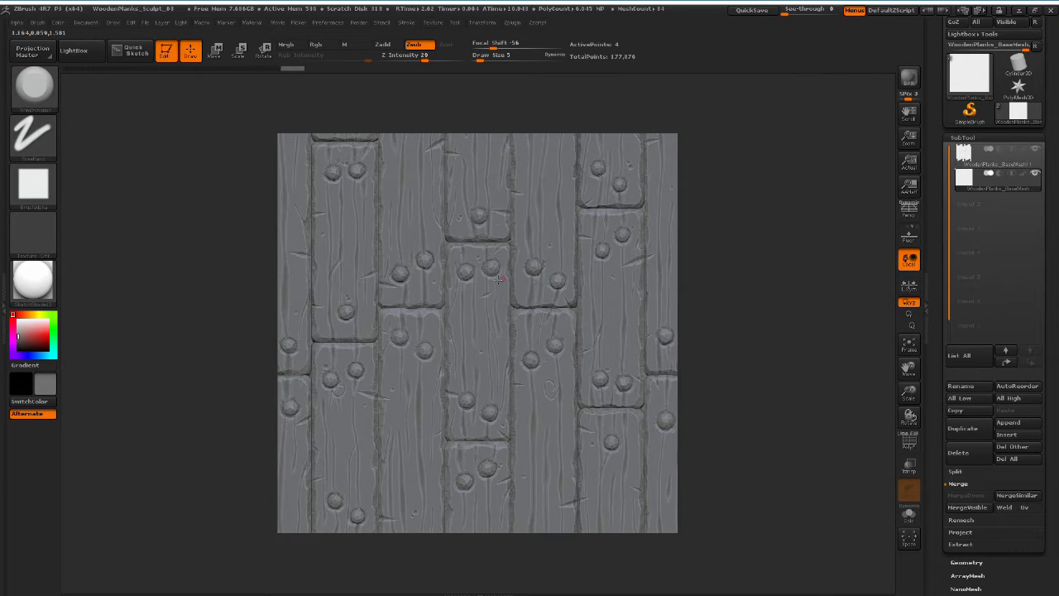
Step: Change the planks' material to NormalRGBMat and render them with BPR
click(33, 280)
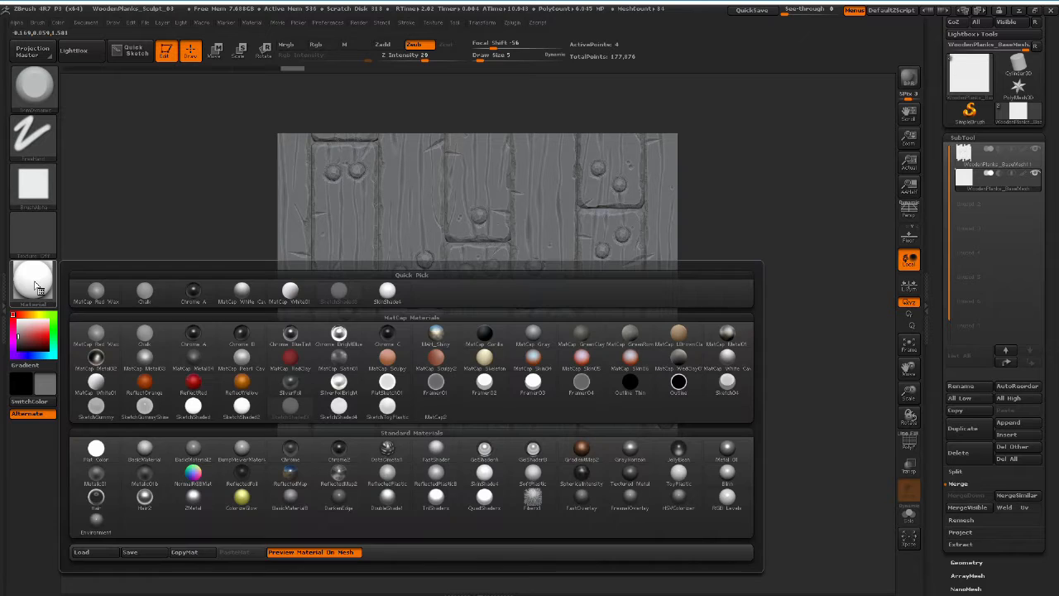
click(193, 478)
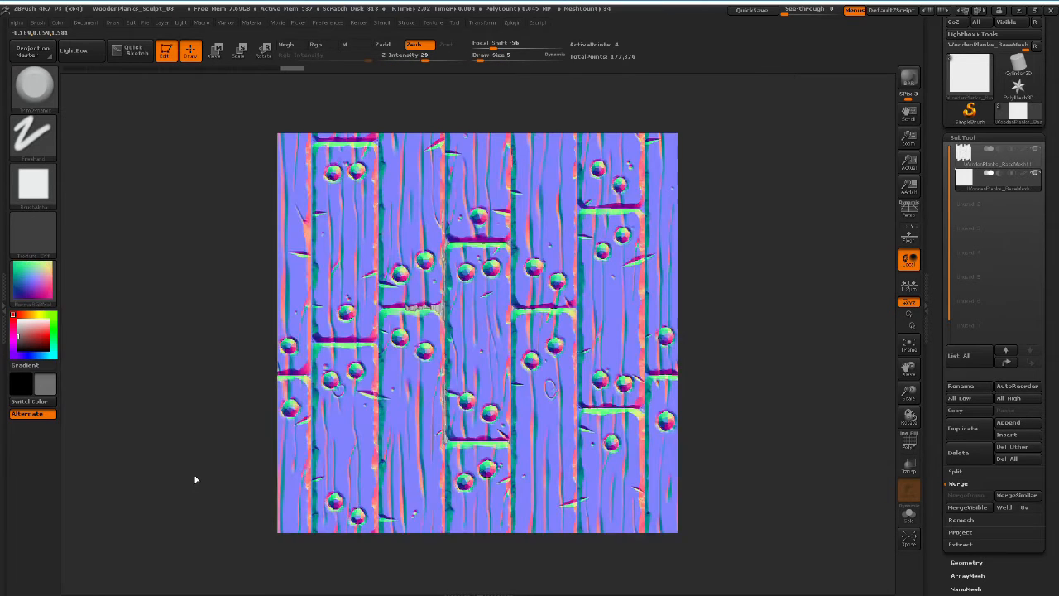
click(908, 79)
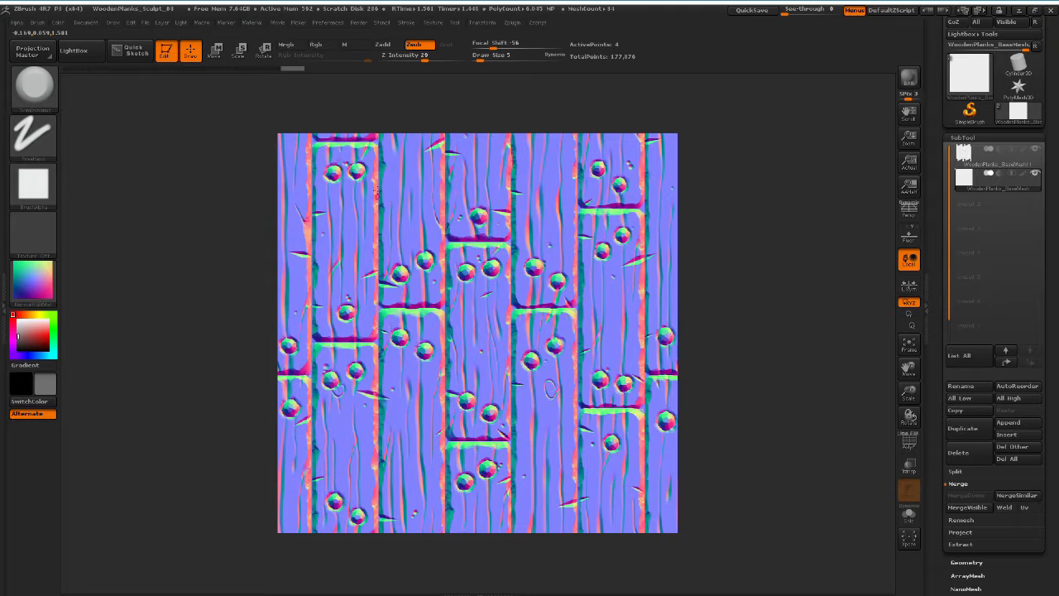
Step: Export the Shaded pass as a PSD named WoodenPlanks_NormalsMap, basing the name on the existing WhiteWax file
click(359, 22)
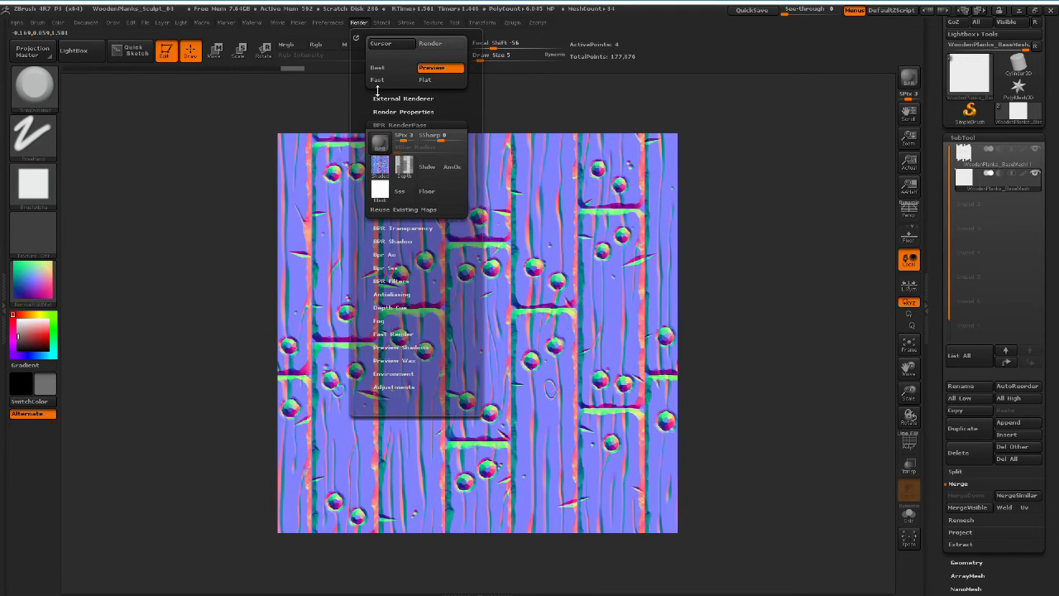
click(380, 165)
click(624, 248)
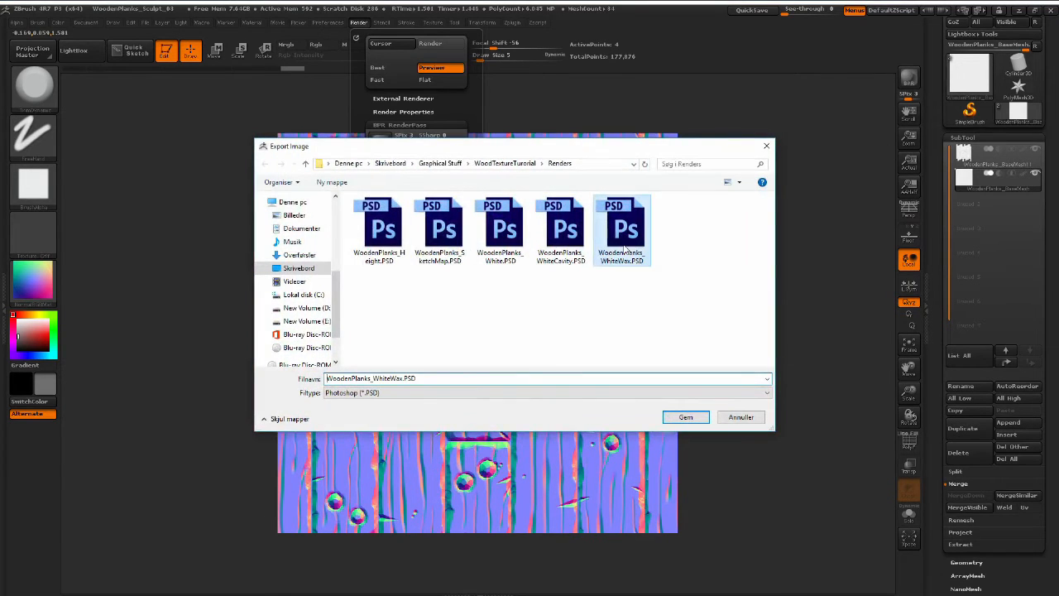
click(401, 378)
click(401, 378)
key(BackSpace)
key(BackSpace)
key(BackSpace)
key(BackSpace)
key(BackSpace)
key(BackSpace)
key(BackSpace)
key(BackSpace)
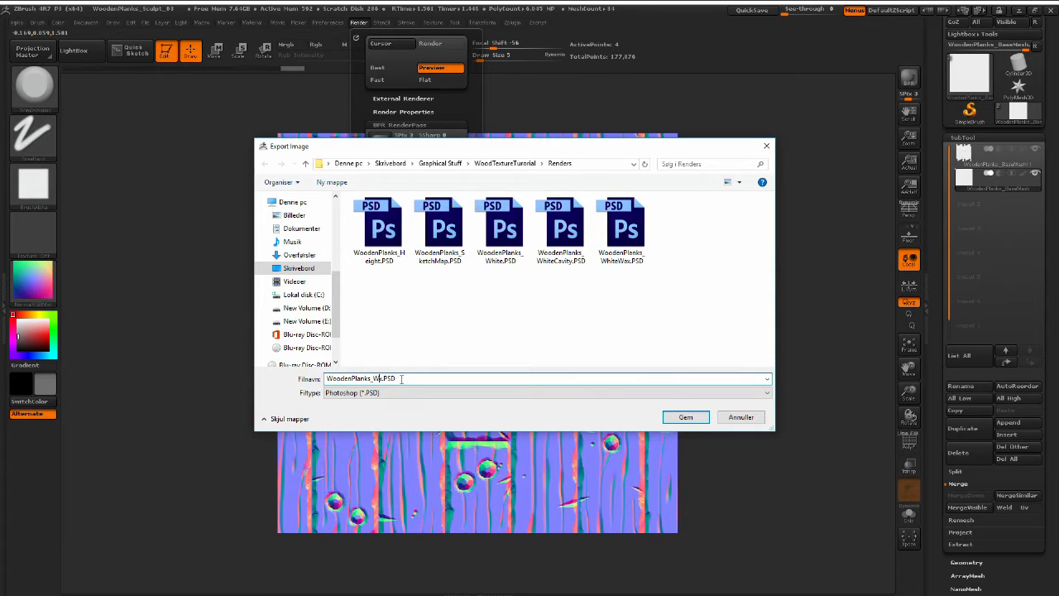
text(NormalsMap)
click(686, 417)
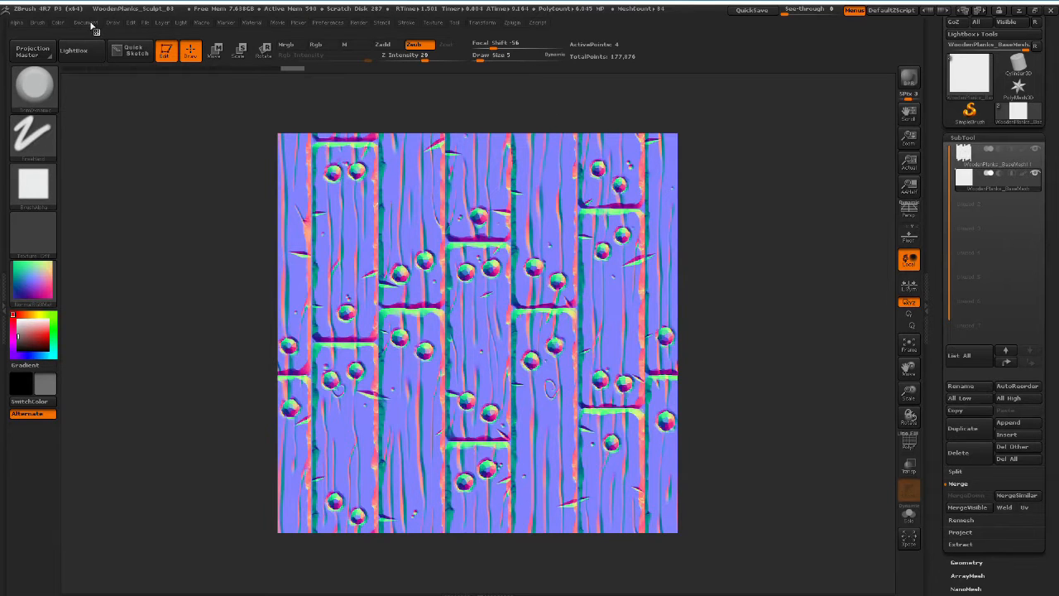
Step: Save the project as WoodenPlanks_Sculpt_04.ZPR in the ZBrush folder of WoodTextureTurorial, basing the name on the existing WoodenPlanks_Sculpt_03 file
click(134, 24)
click(144, 23)
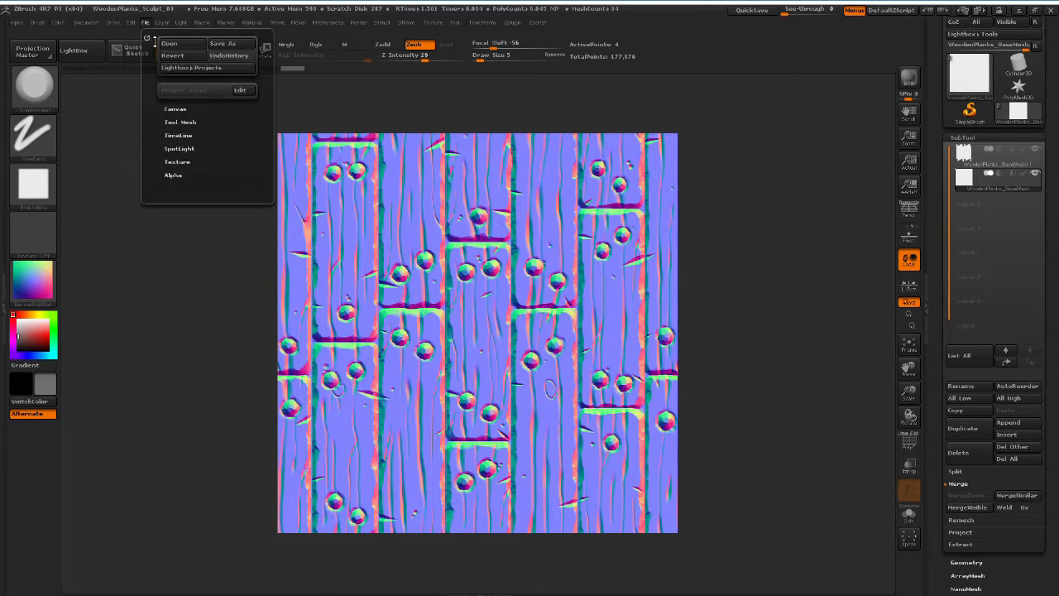
click(219, 47)
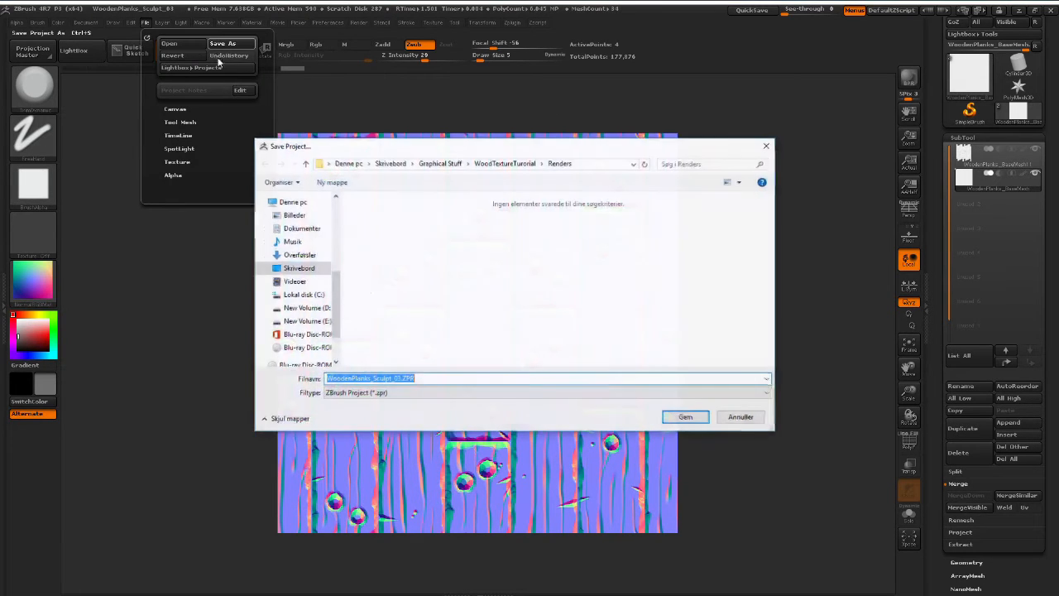
click(505, 163)
double_click(370, 237)
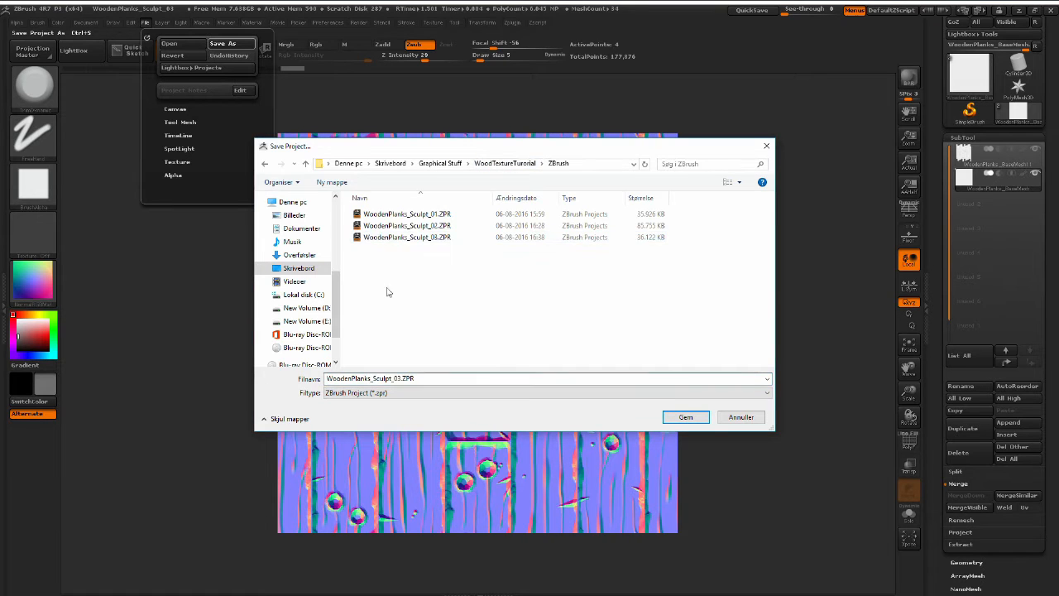
click(390, 238)
click(400, 378)
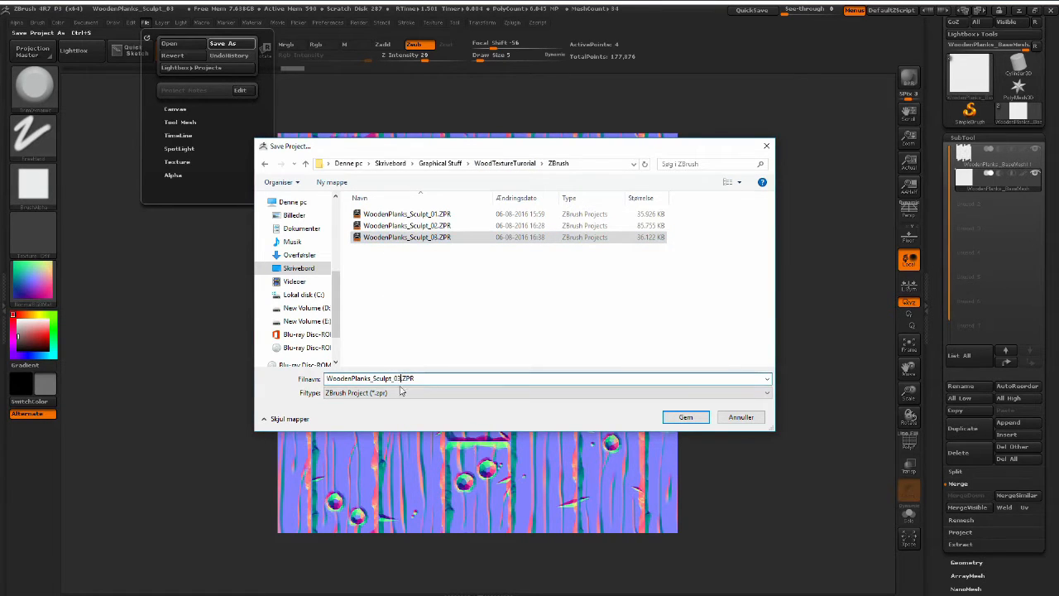
key(BackSpace)
text(4)
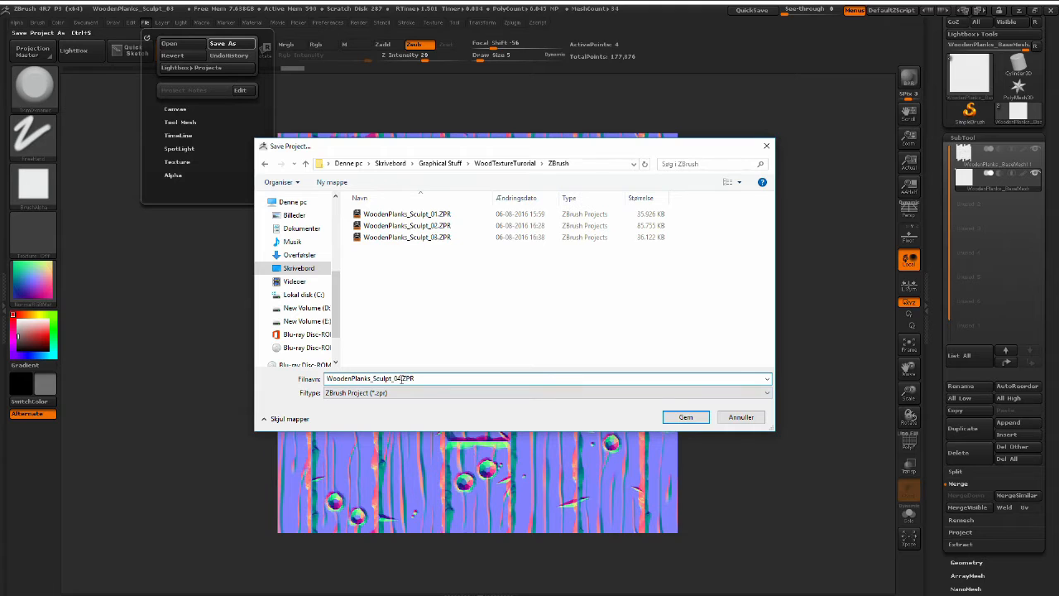
click(686, 417)
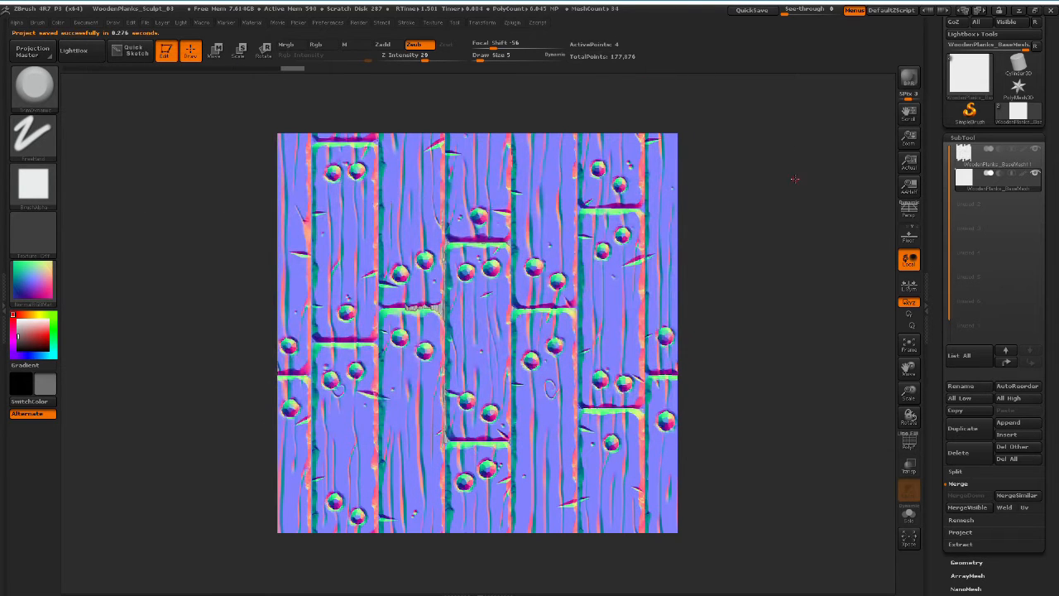
Step: Start exporting the sculpted planks subtool WoodenPlanks_BaseMesh11 and create a Bakes folder inside the Objs folder for it
mouse_move(965, 157)
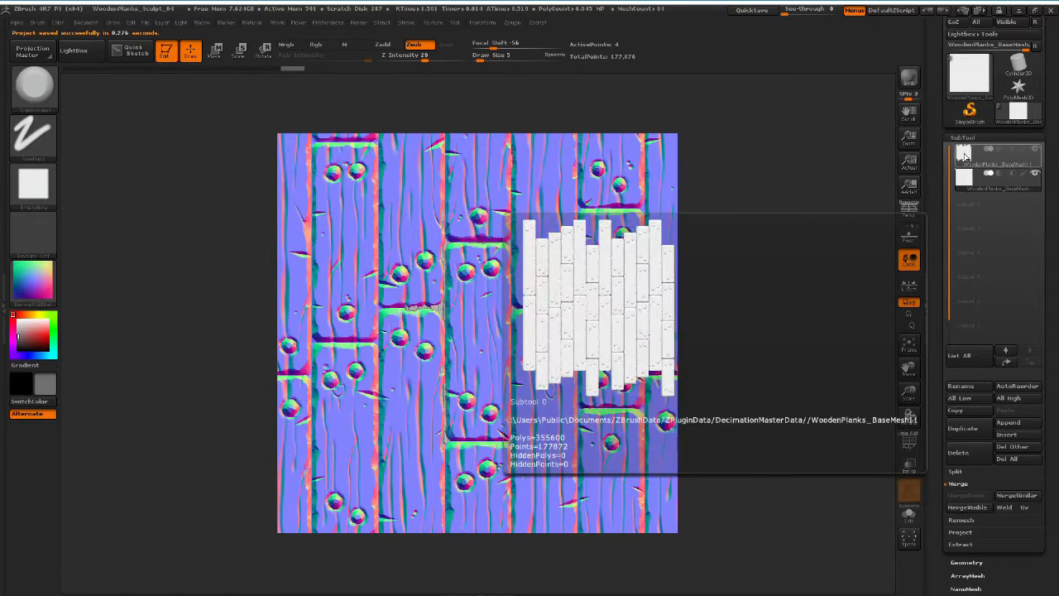
click(965, 157)
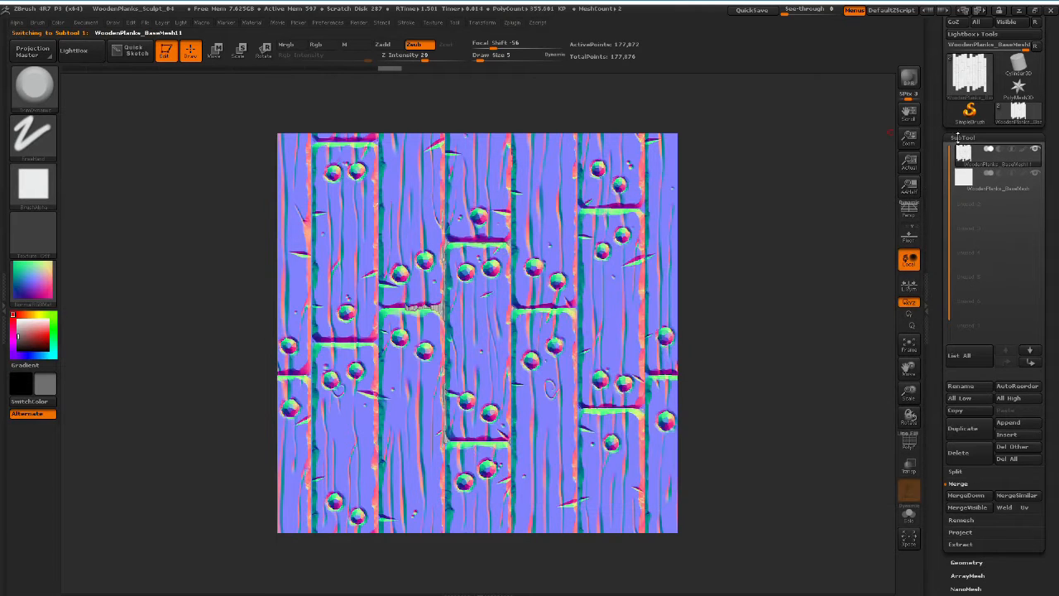
drag(944, 106, 933, 172)
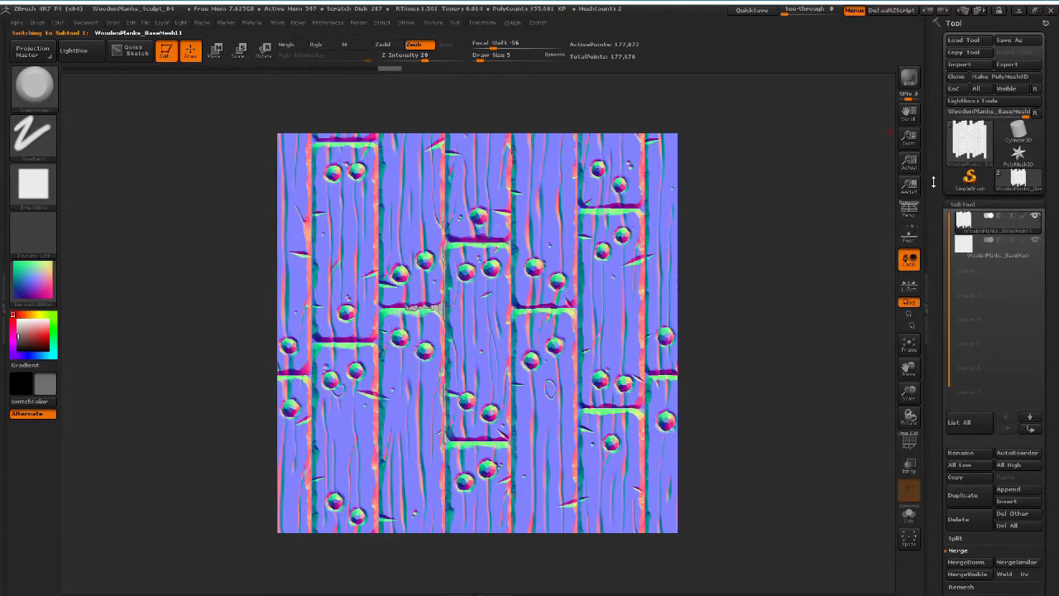
click(1006, 64)
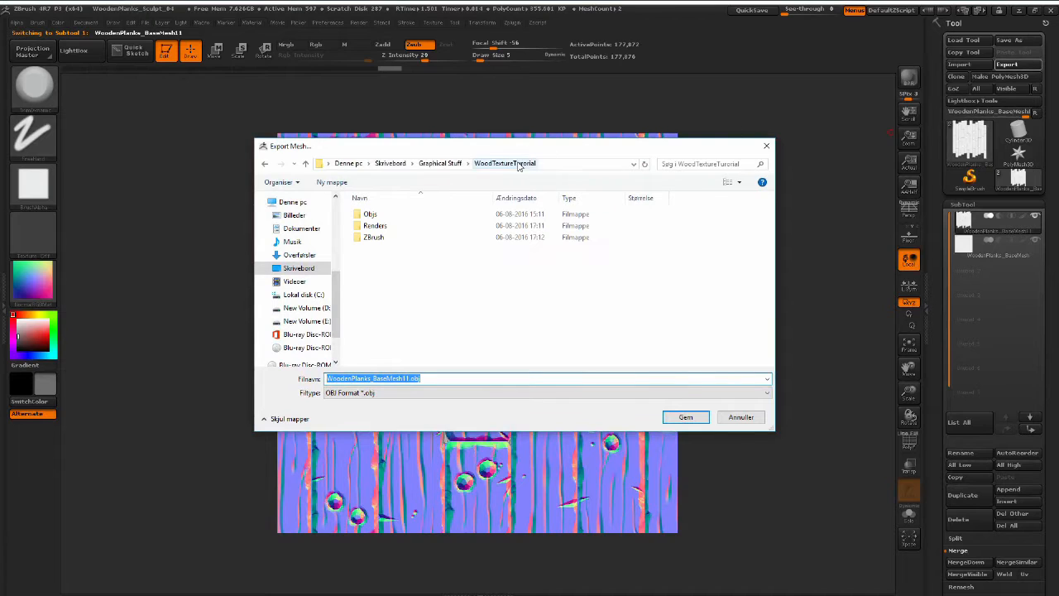
double_click(370, 215)
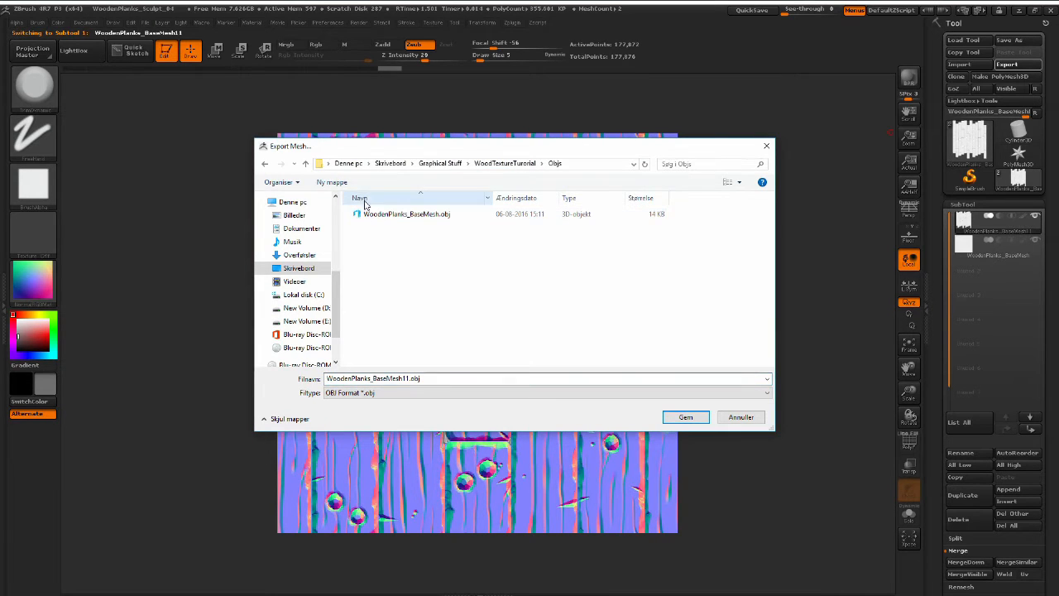
click(330, 183)
text(Bakes)
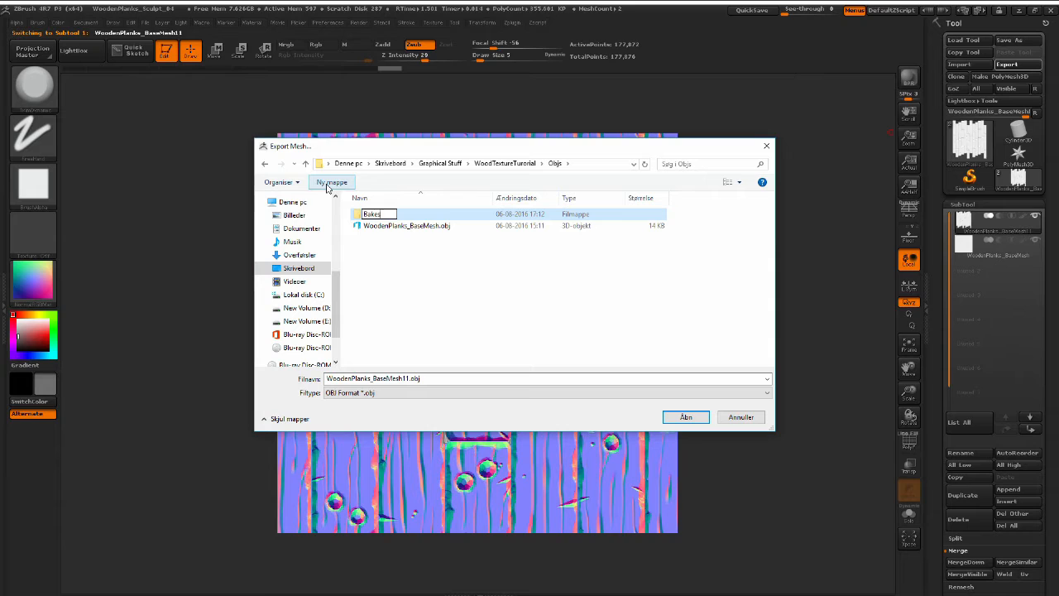
key(Return)
key(Return)
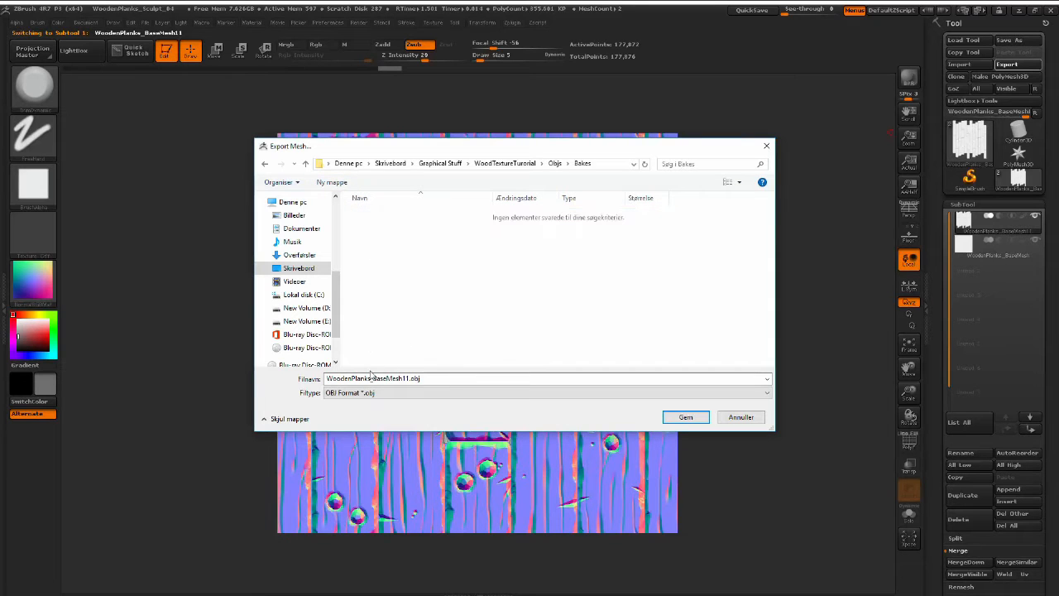
Step: Name the sculpted planks mesh WoodenPlanks_HP and save it as an OBJ in the Bakes folder
click(364, 377)
text(WoodenPlanks_HP)
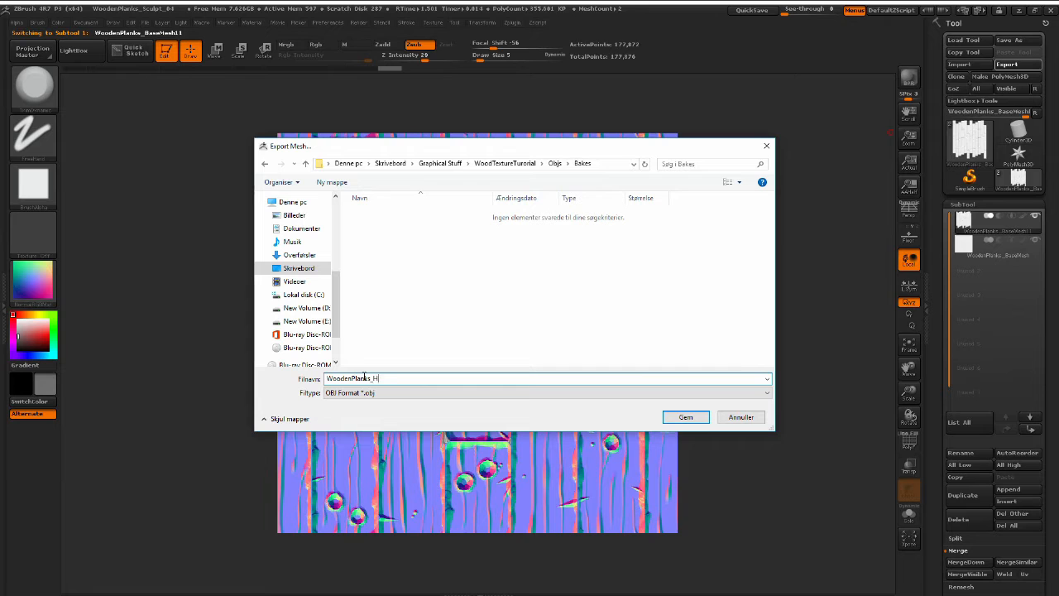
click(688, 417)
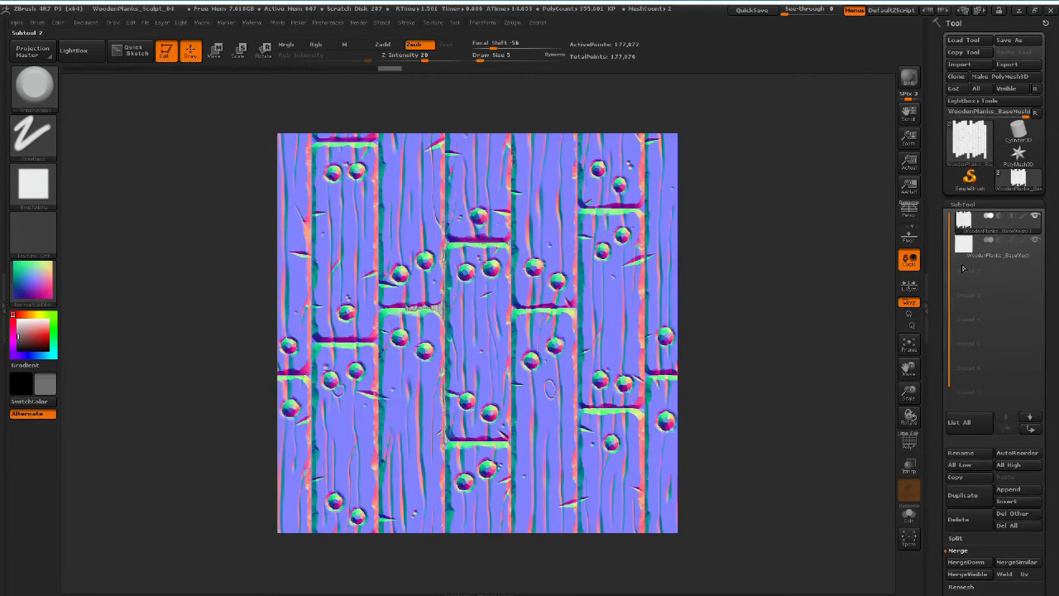
Step: Export the flat WoodenPlanks_BaseMesh subtool as WoodenPlanks_LP.OBJ in the Bakes folder, basing the name on the WoodenPlanks_HP file
mouse_move(975, 254)
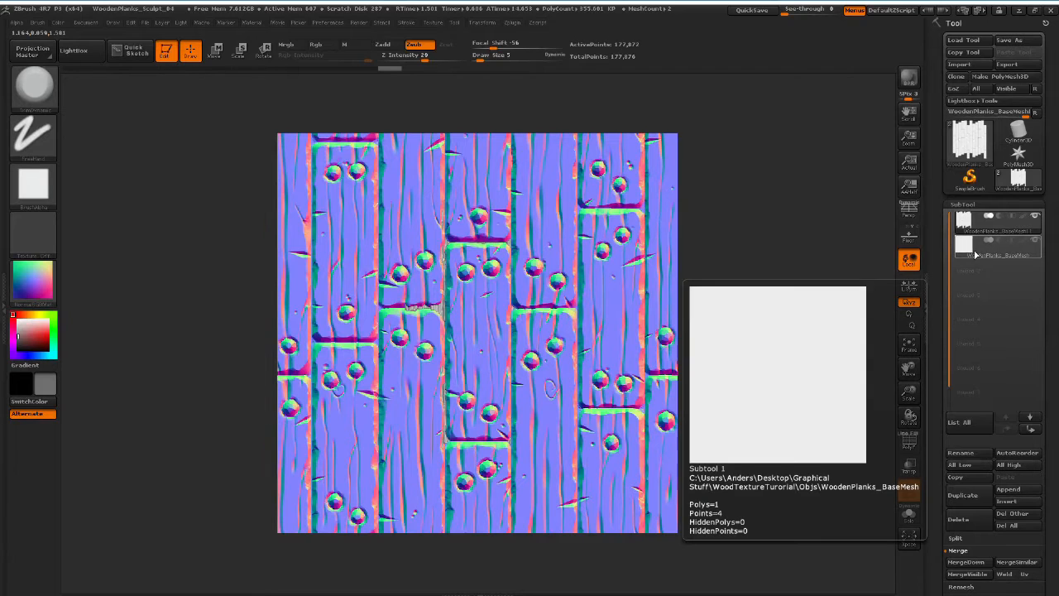
mouse_move(968, 229)
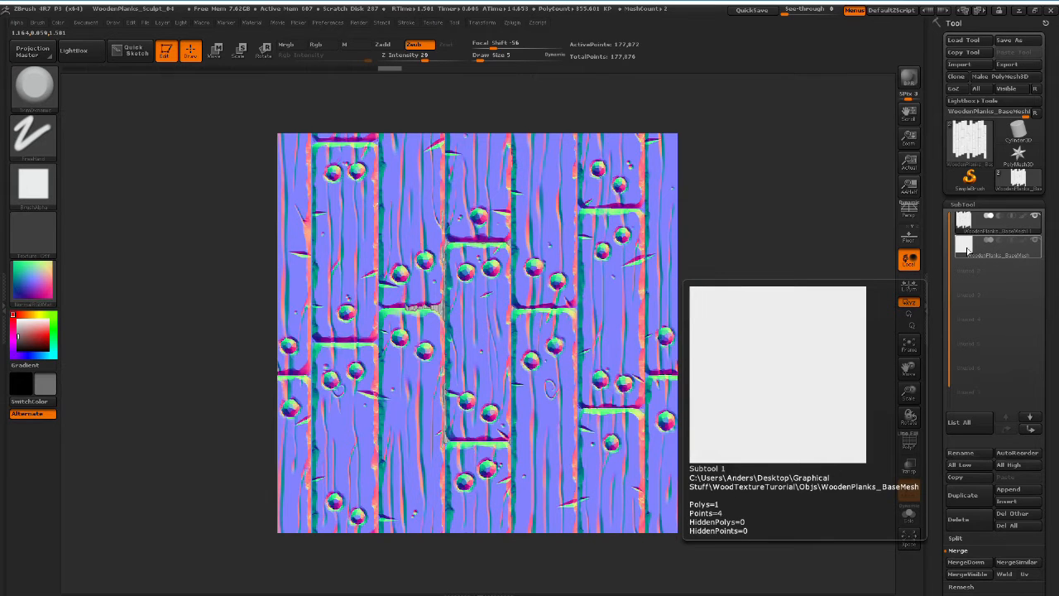
click(968, 248)
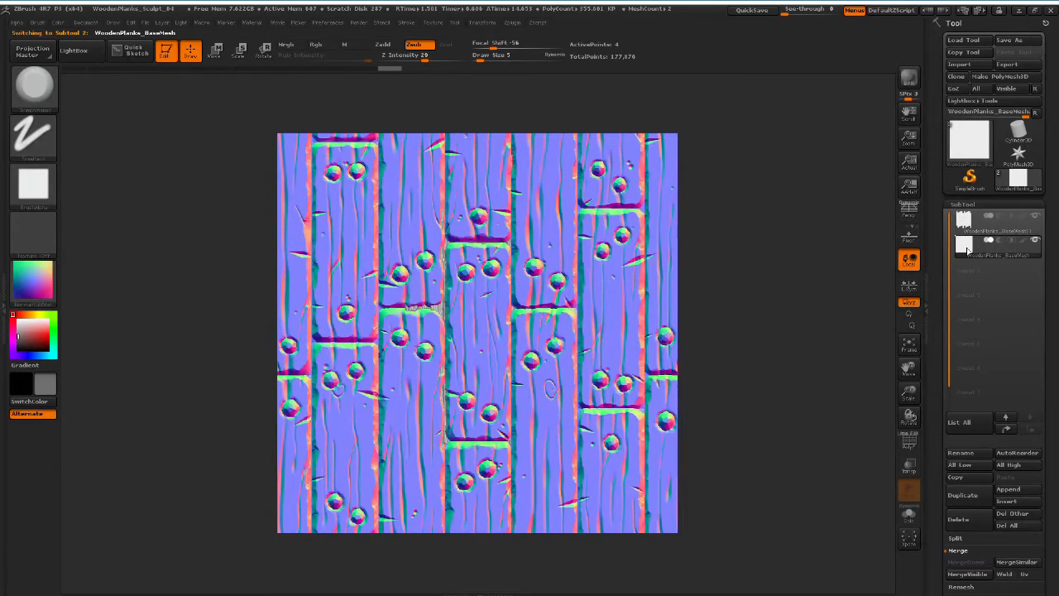
click(1011, 66)
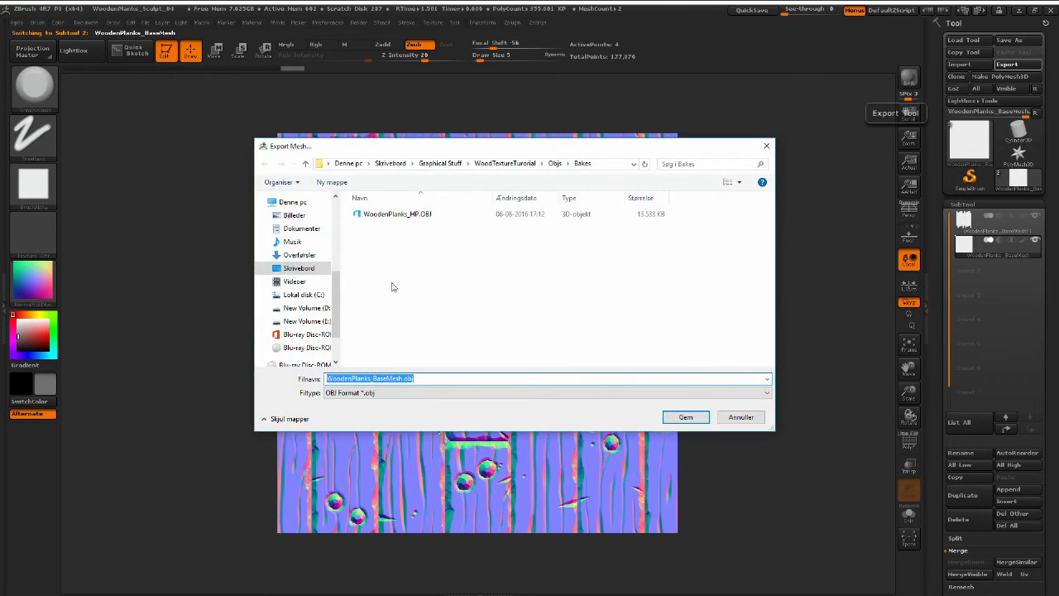
click(402, 217)
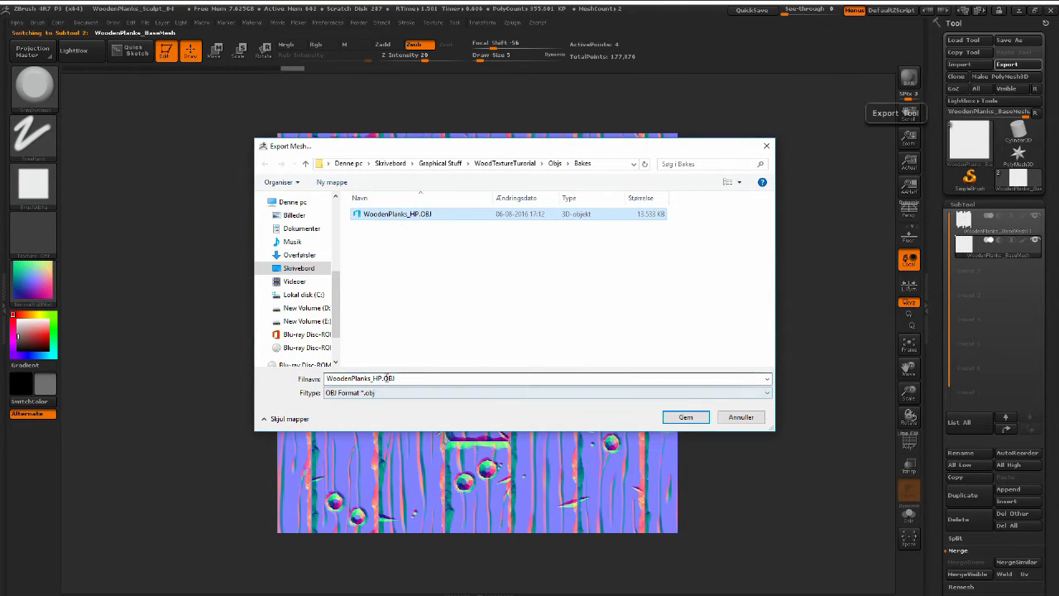
click(384, 377)
click(384, 377)
key(BackSpace)
key(BackSpace)
text(LP)
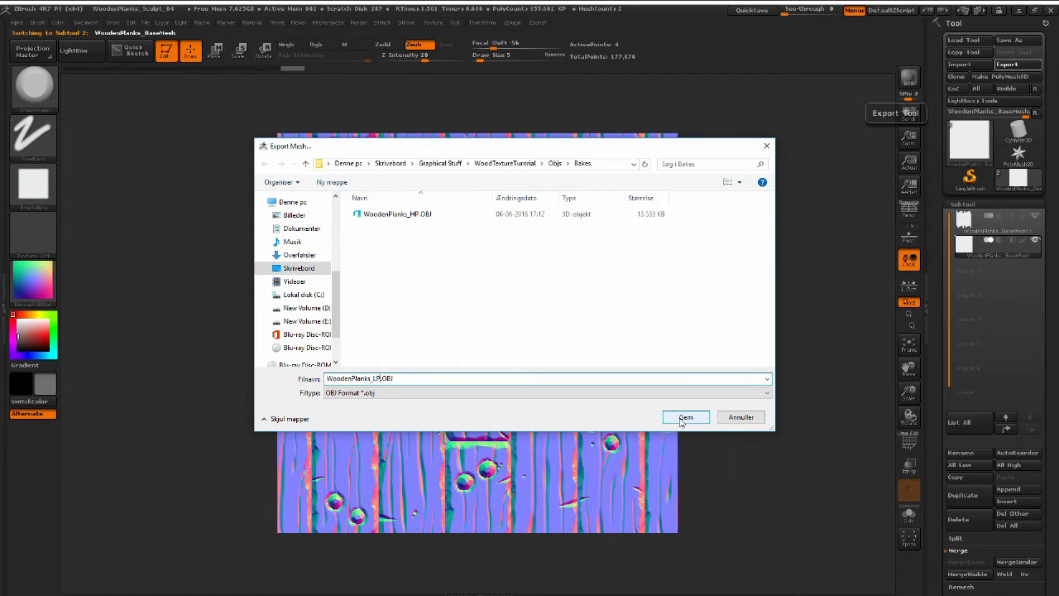
click(683, 418)
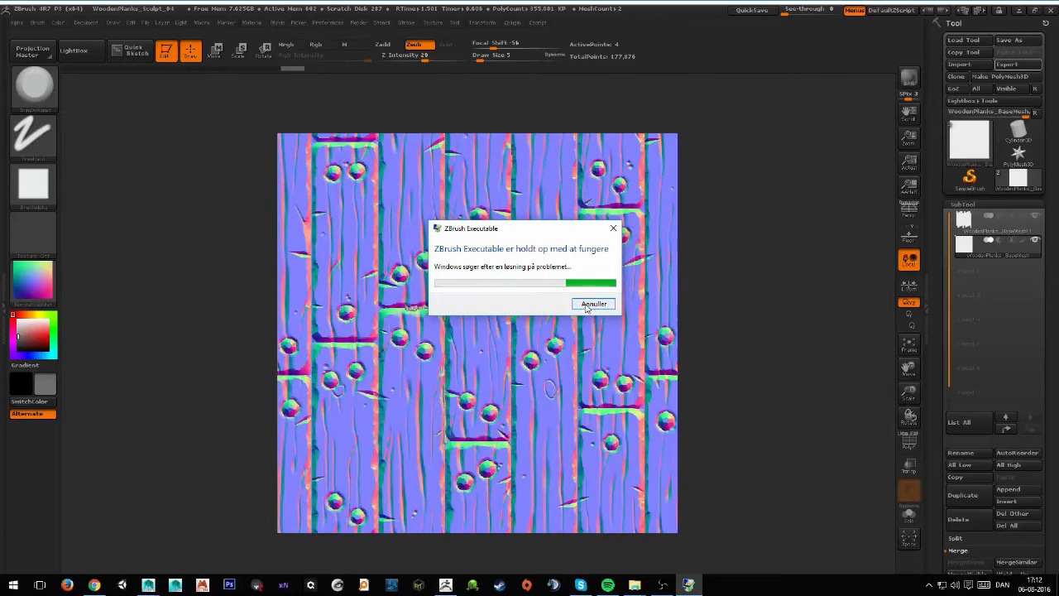
Step: Dismiss the crash dialog, relaunch ZBrush, and close its startup note and LightBox
click(580, 304)
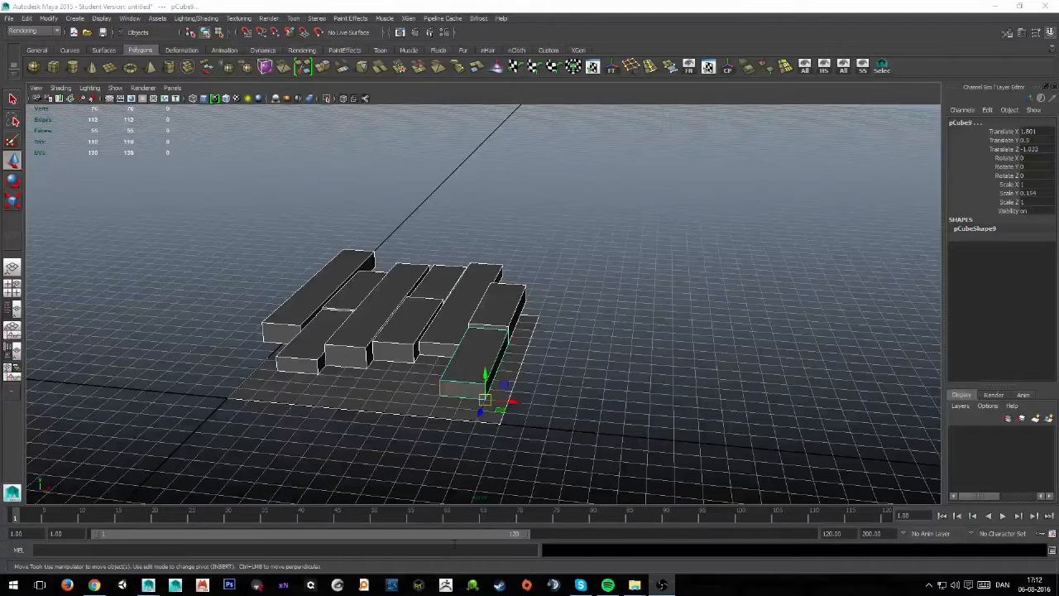
click(446, 585)
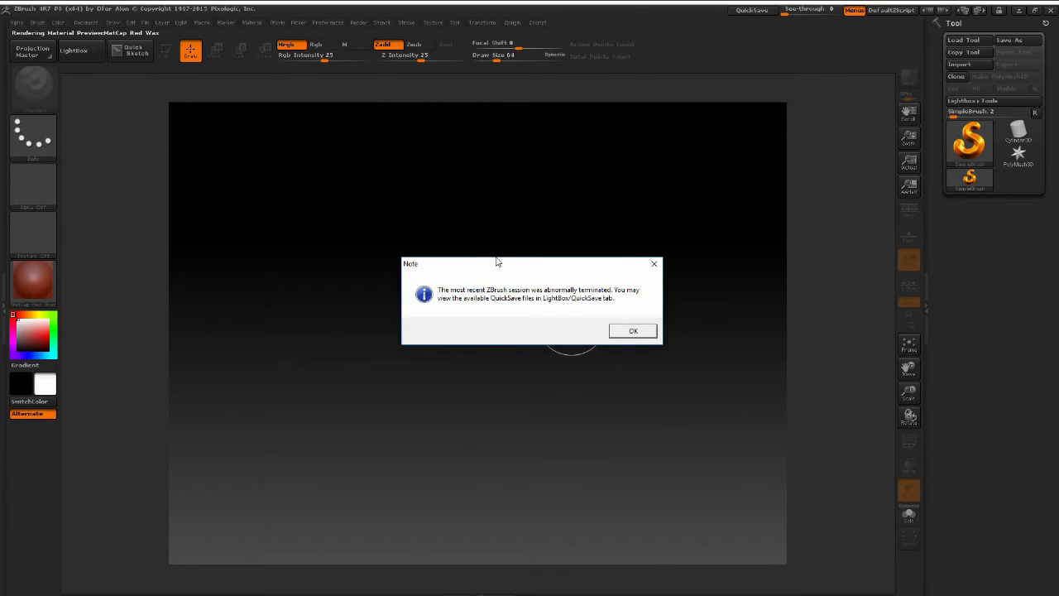
click(633, 330)
click(73, 52)
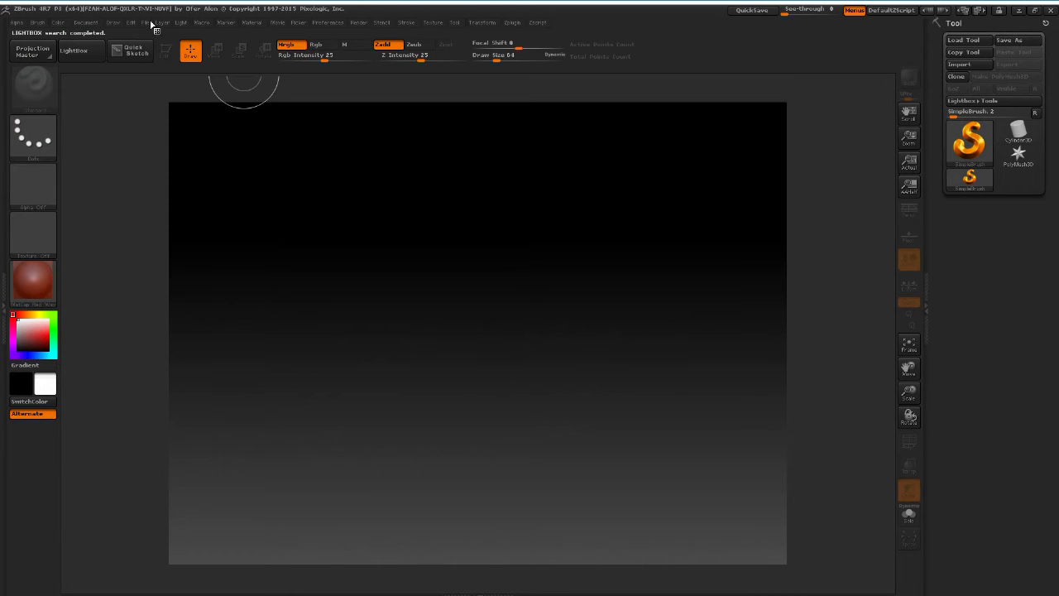
Step: Open the project WoodenPlanks_Sculpt_04.ZPR from the ZBrush folder in Graphical Stuff, WoodTextureTurorial
click(145, 23)
click(168, 43)
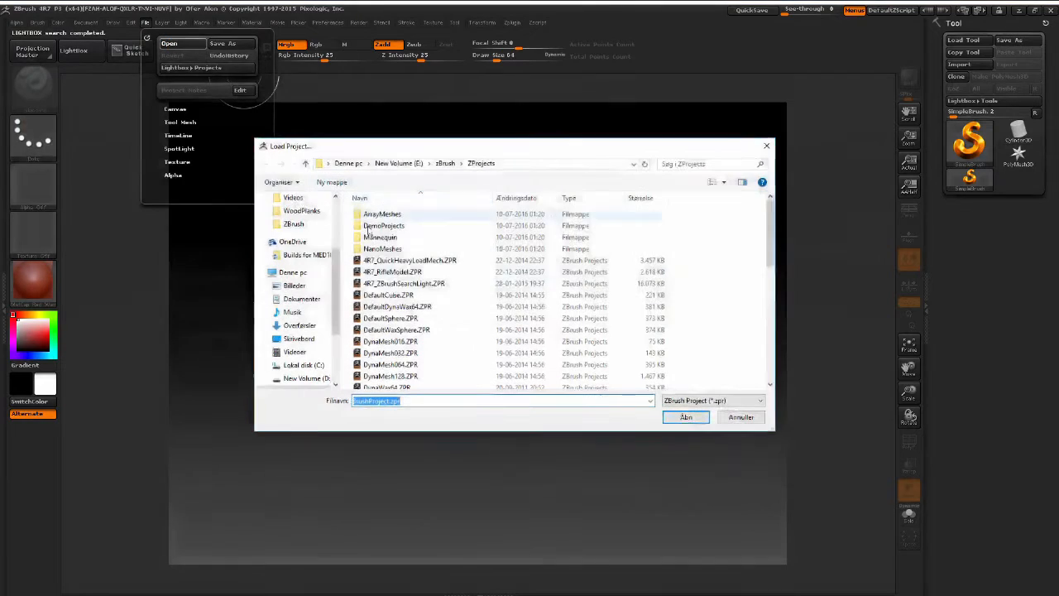
click(290, 350)
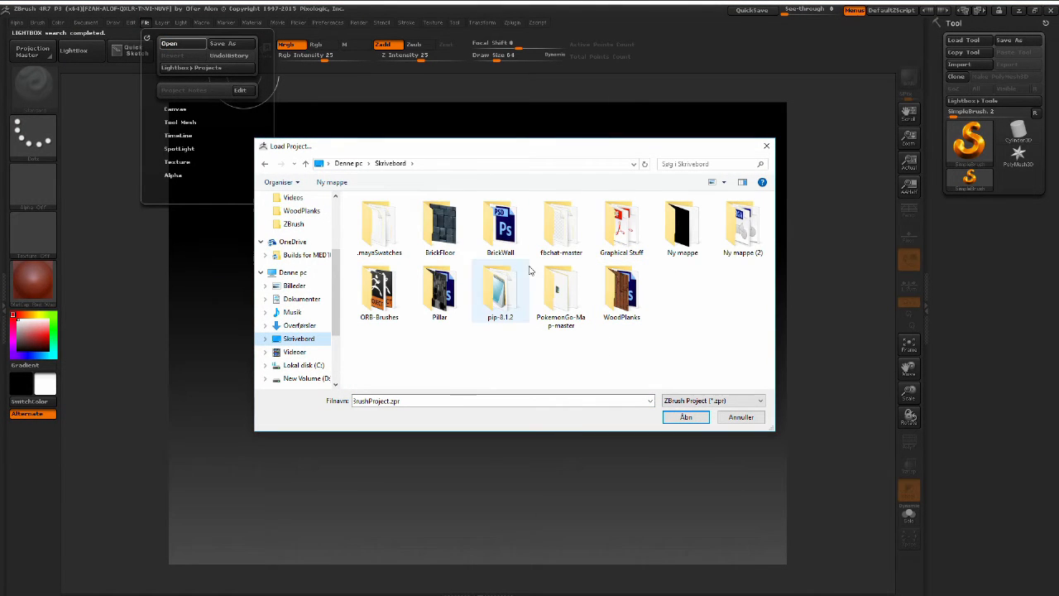
double_click(621, 226)
scroll(488, 323, down, 2)
double_click(546, 354)
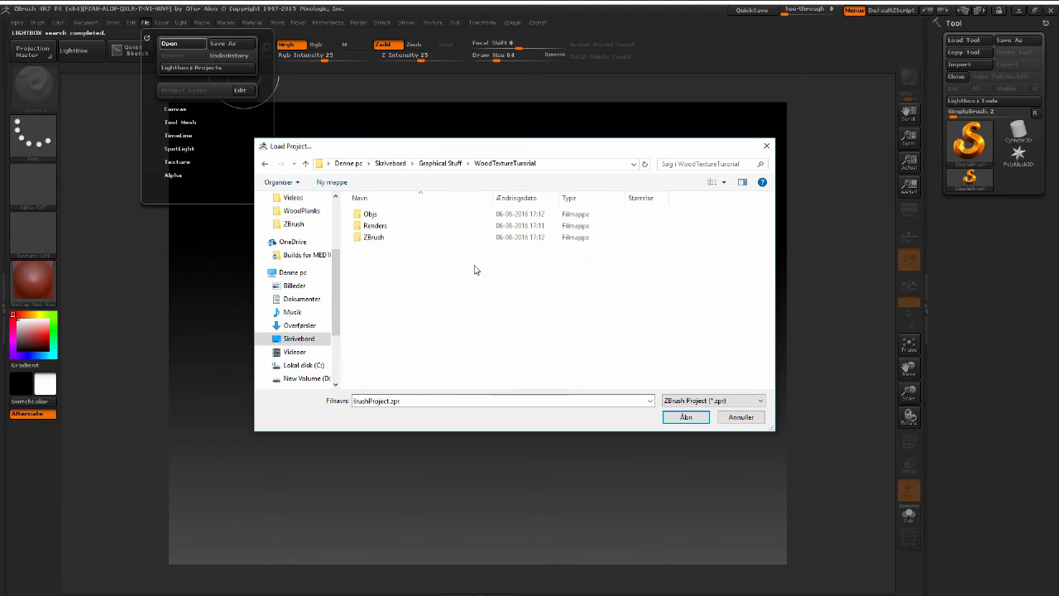
double_click(373, 237)
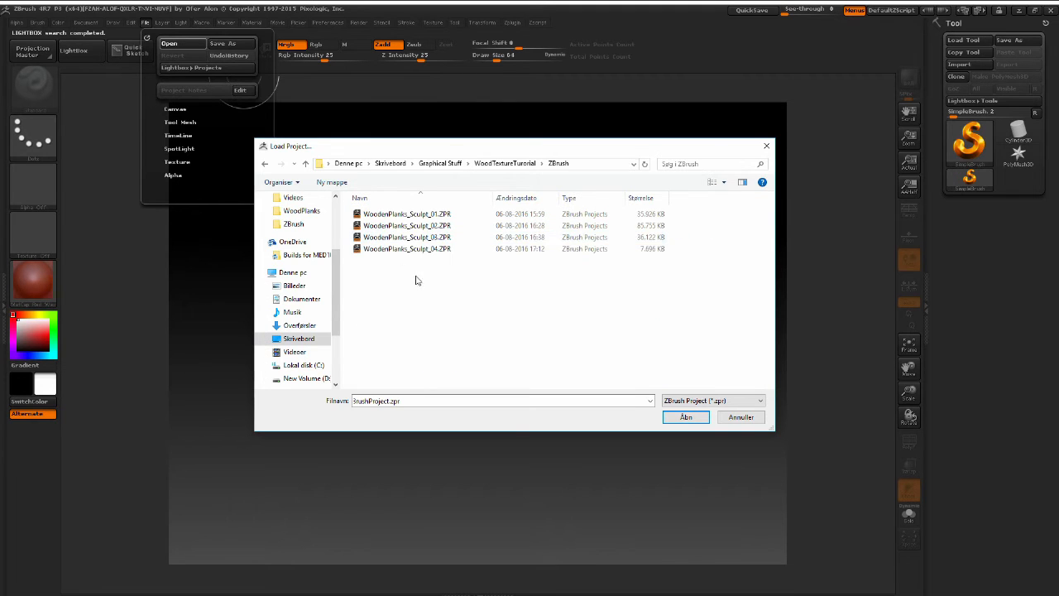
double_click(401, 250)
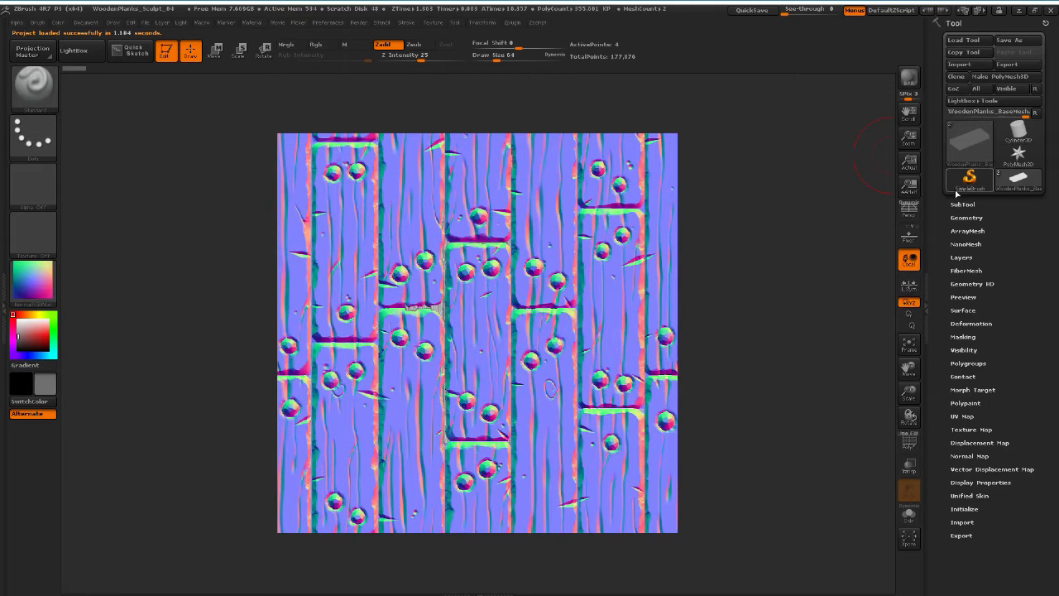
Step: Export the flat WoodenPlanks_BaseMesh subtool as an OBJ again, overwriting WoodenPlanks_LP.OBJ in the Bakes folder under Objs
click(961, 204)
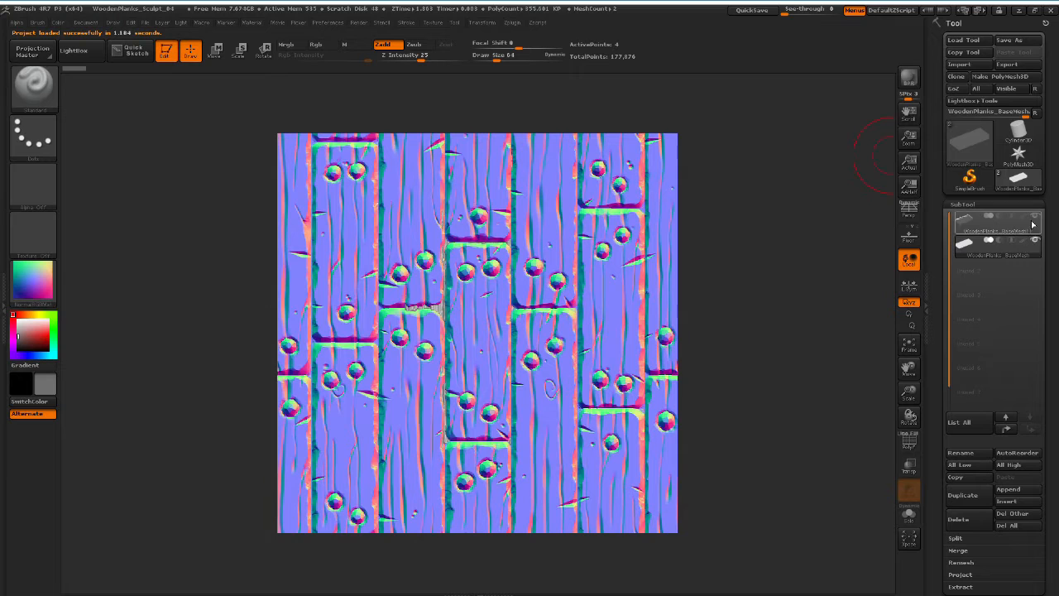
click(1007, 66)
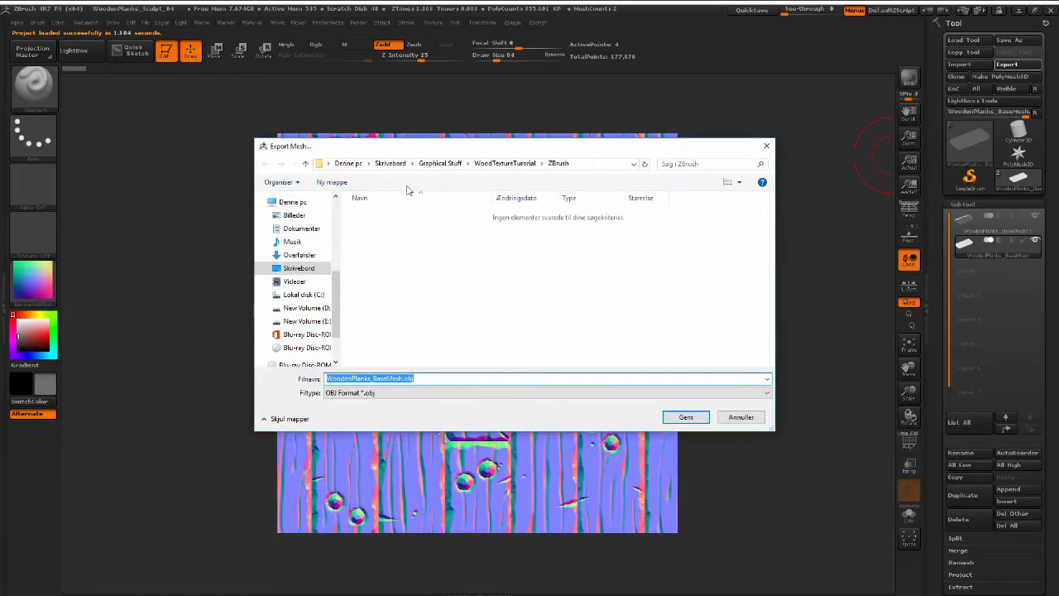
double_click(369, 214)
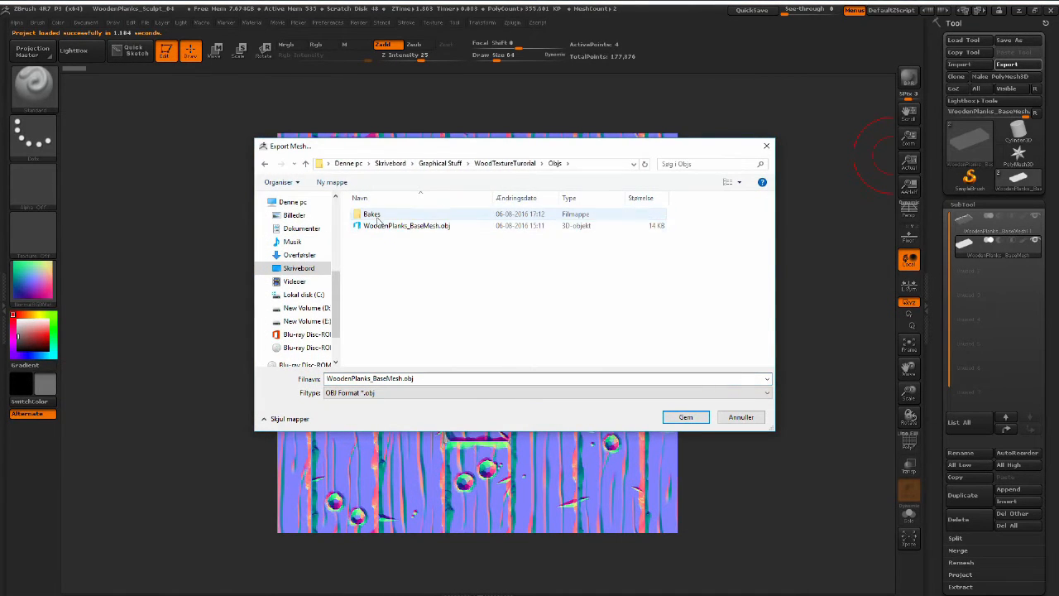
double_click(374, 214)
click(387, 227)
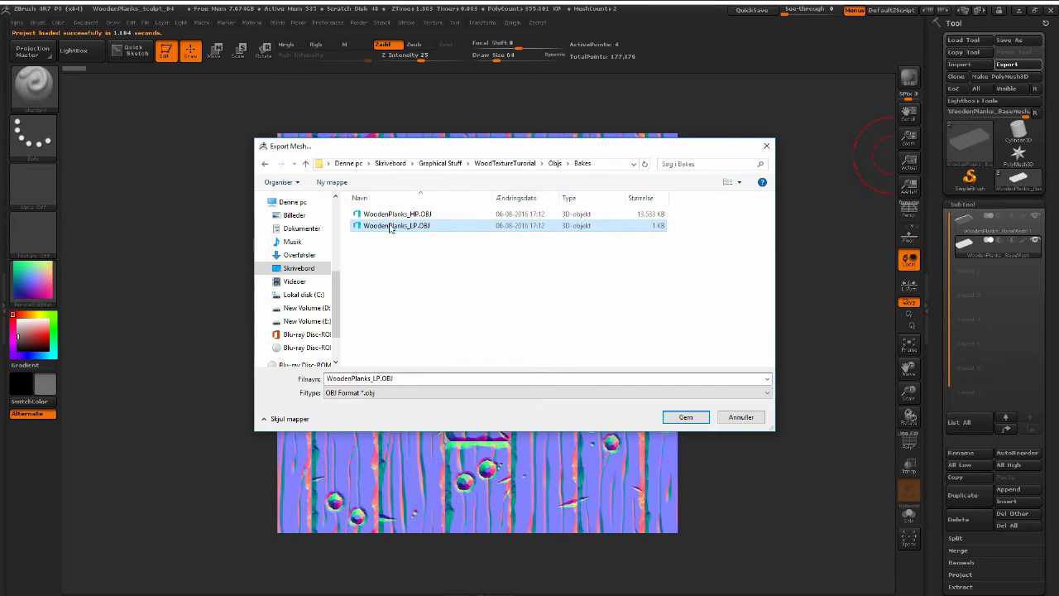
click(675, 416)
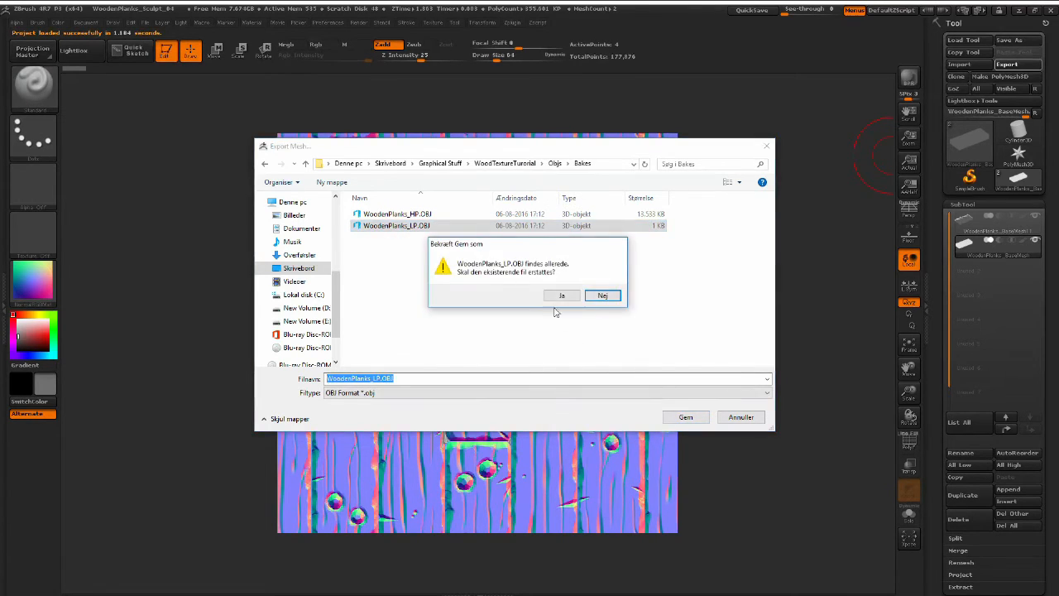
click(552, 296)
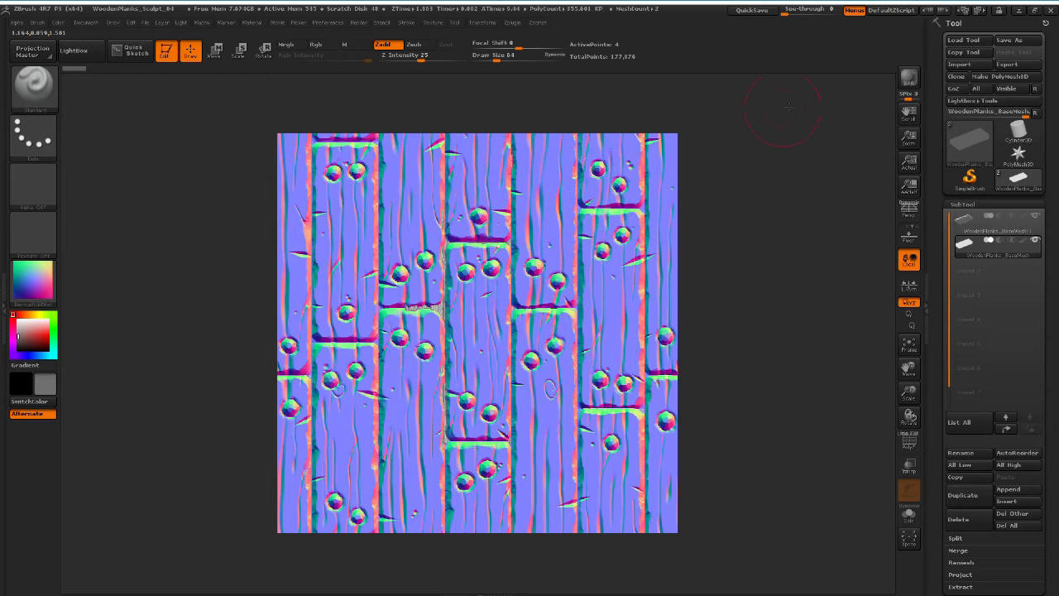
Step: Close ZBrush without saving the project and launch xNormal
click(1049, 11)
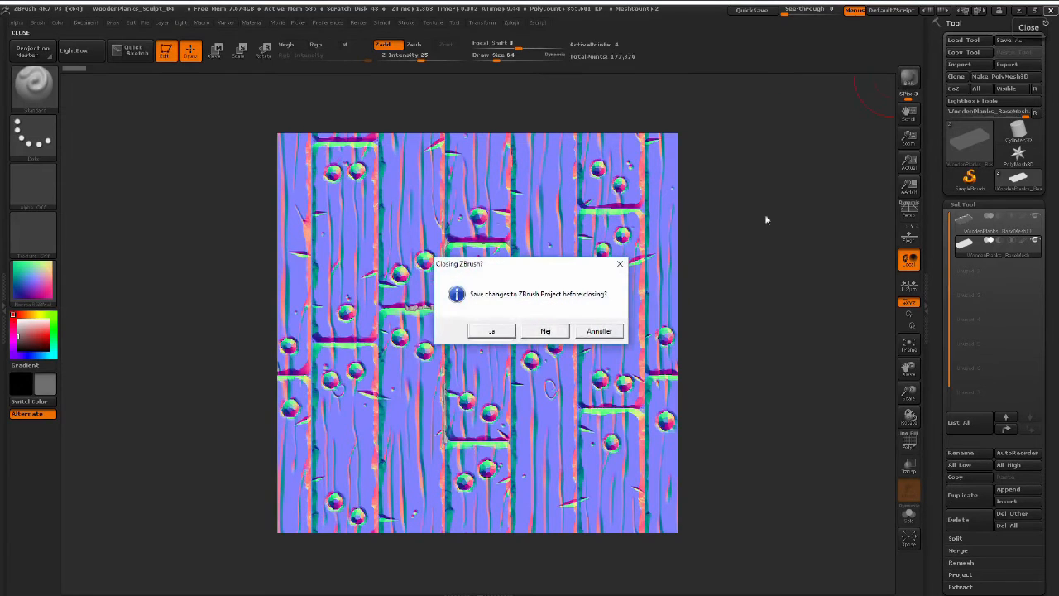
click(543, 331)
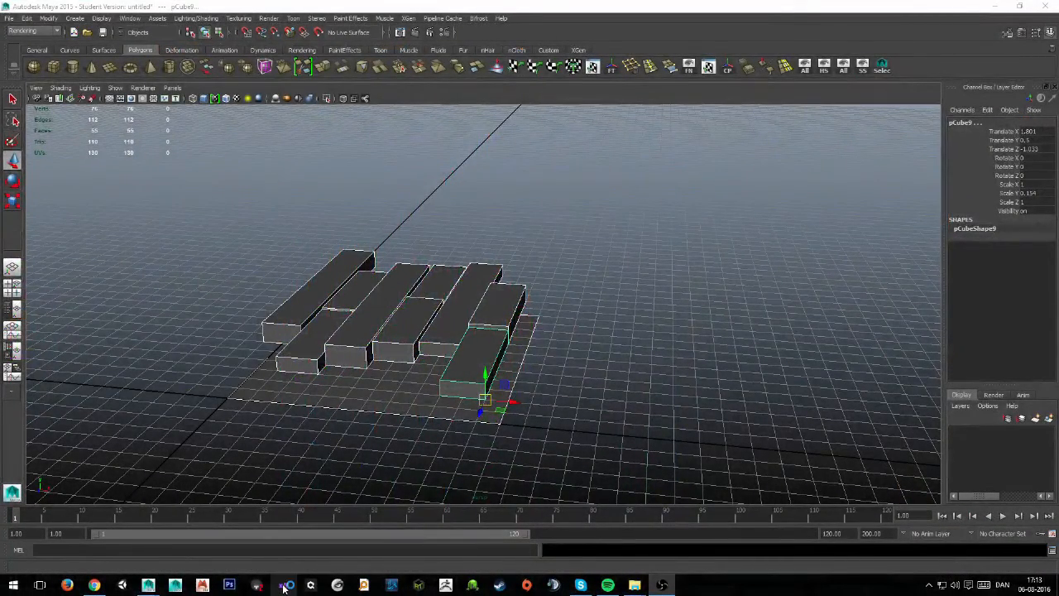
click(283, 586)
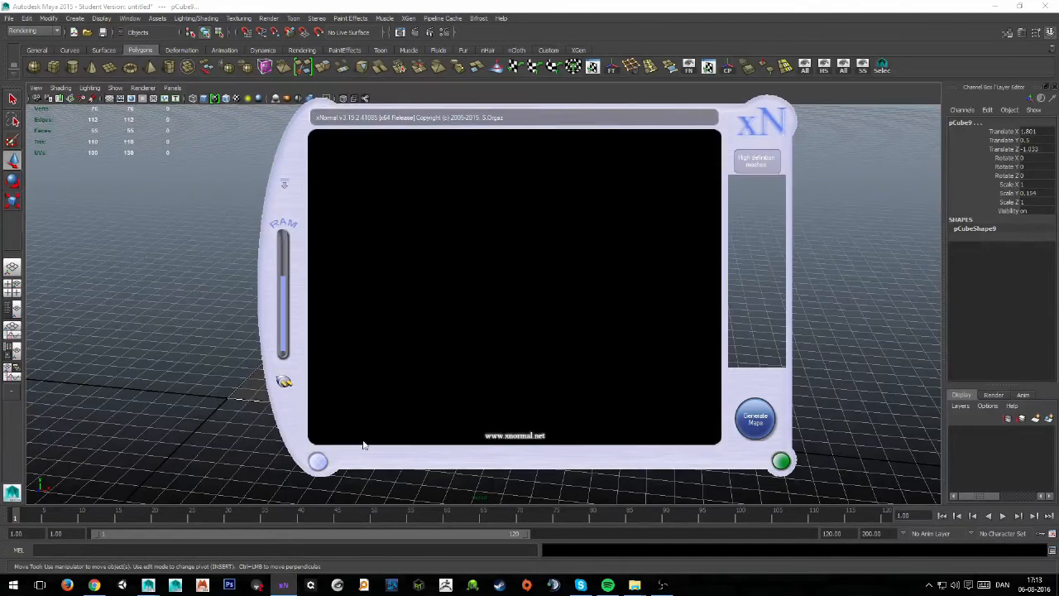
drag(320, 400, 278, 398)
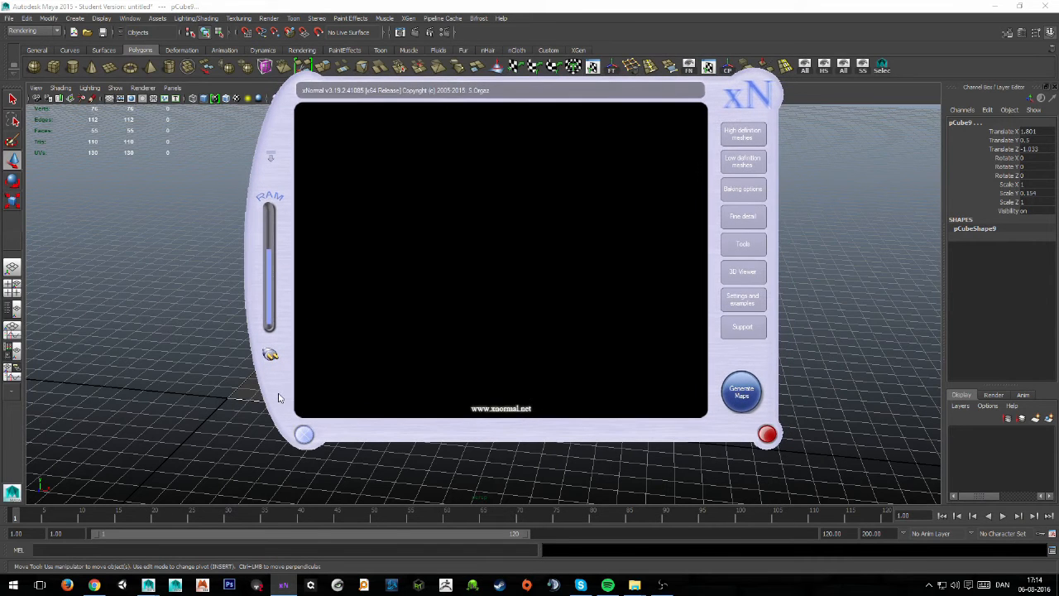
Step: Add WoodenPlanks_HP.OBJ from WoodTextureTurorial's Objs, Bakes folder as the high definition mesh
click(733, 135)
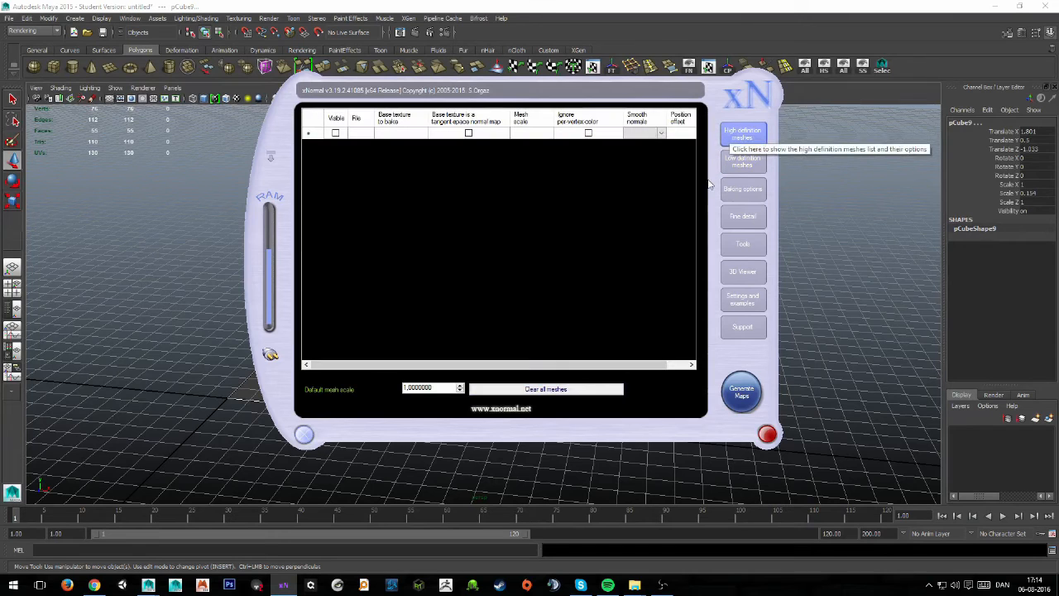
right_click(476, 244)
click(487, 247)
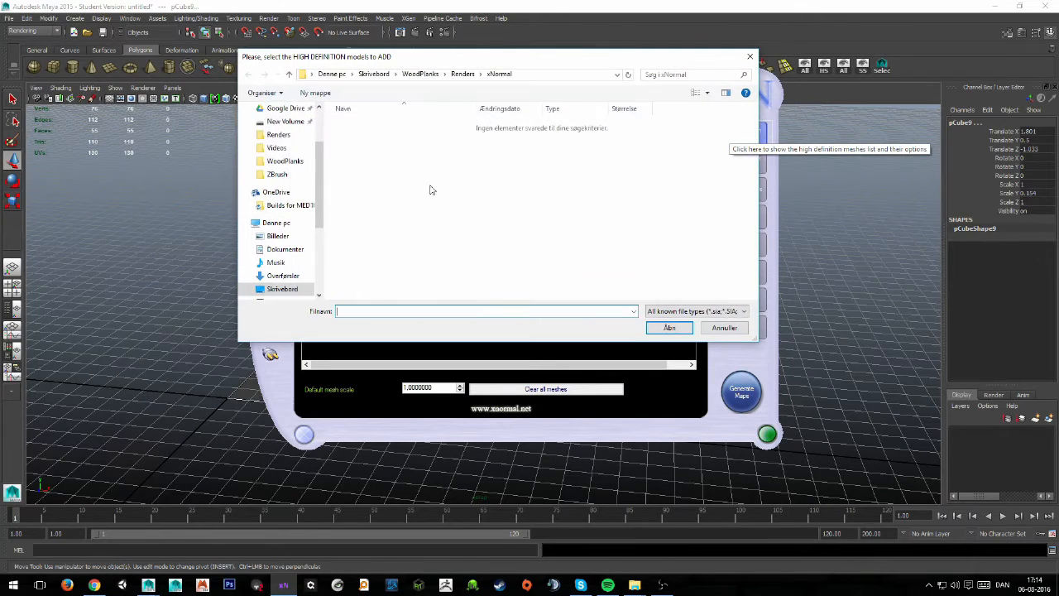
click(407, 75)
click(373, 74)
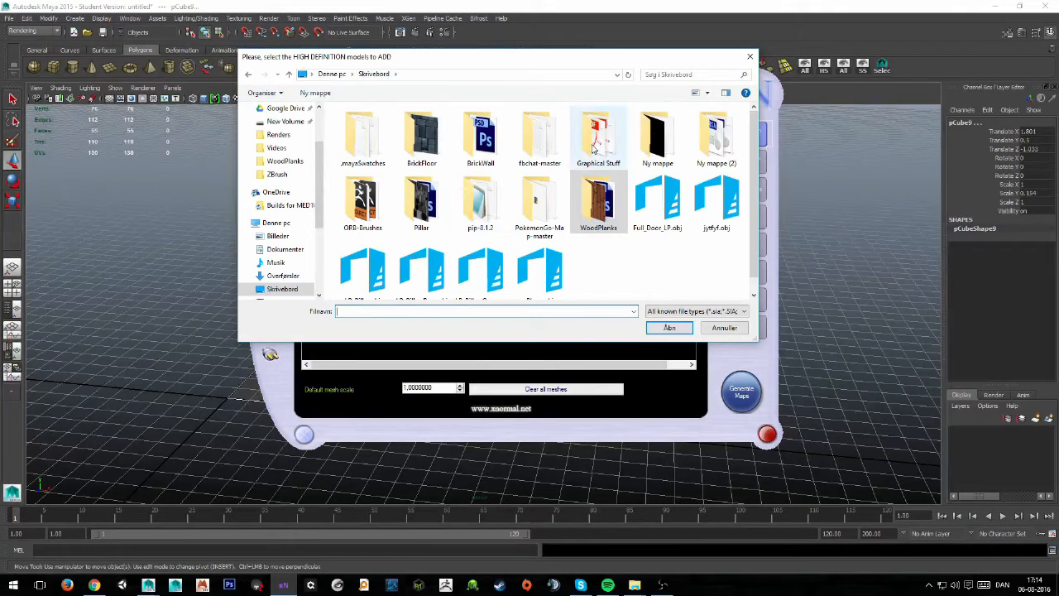
double_click(596, 136)
scroll(537, 232, down, 3)
double_click(542, 265)
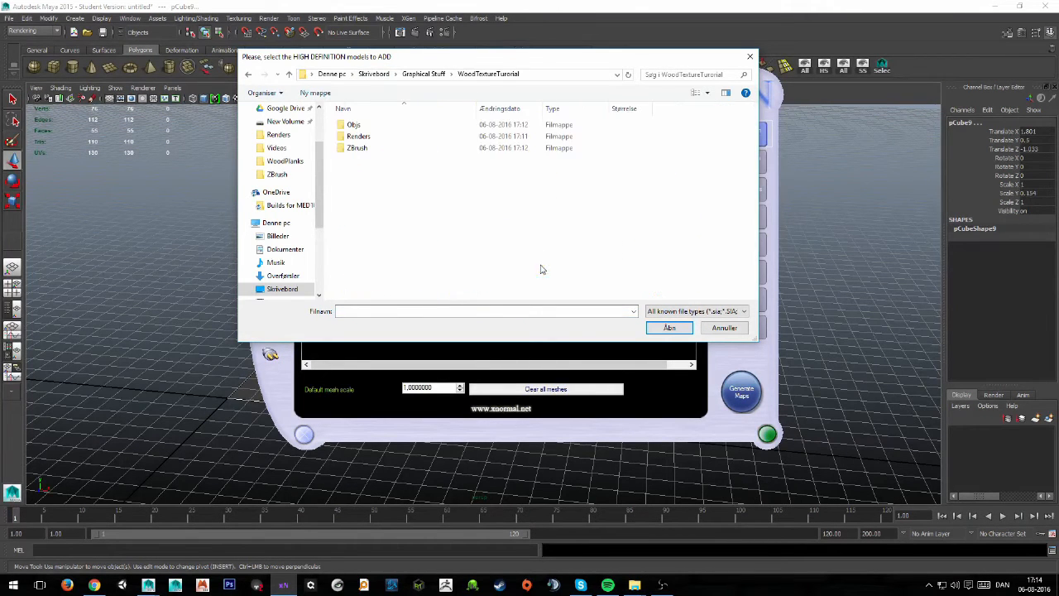
double_click(353, 125)
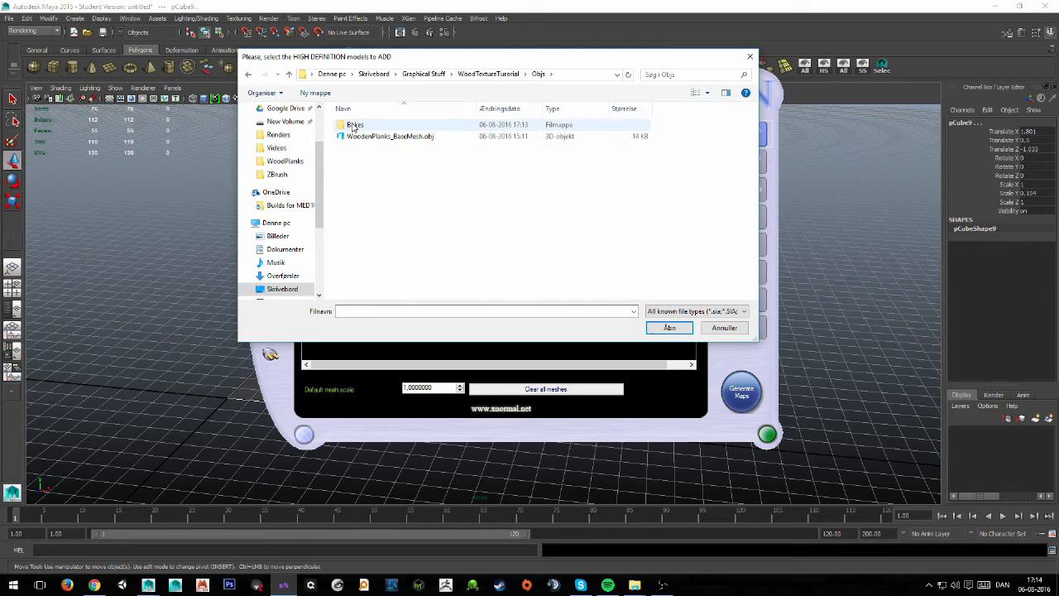
double_click(353, 125)
drag(446, 57, 515, 55)
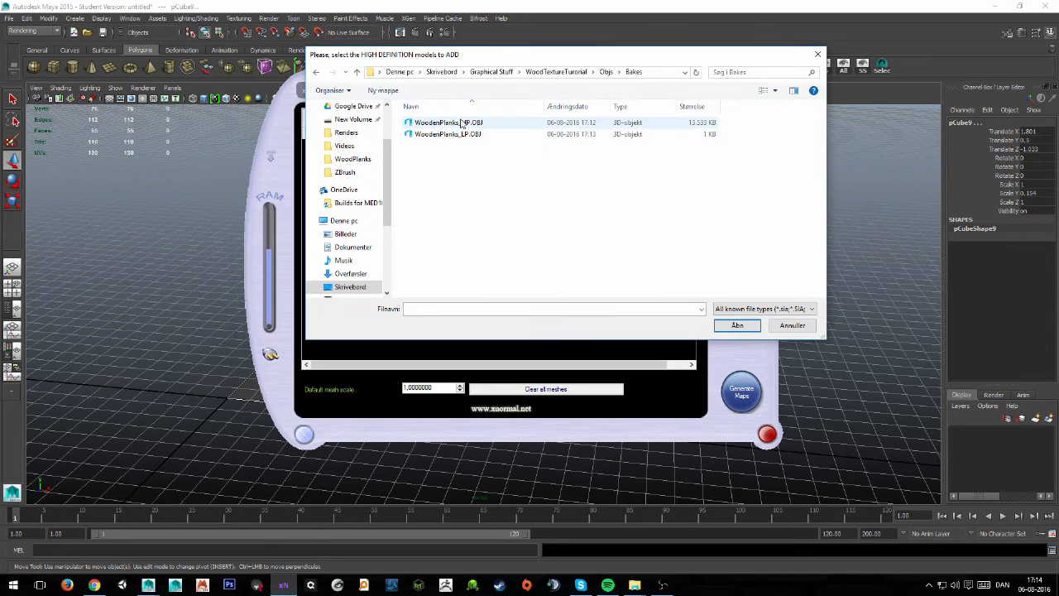
double_click(439, 123)
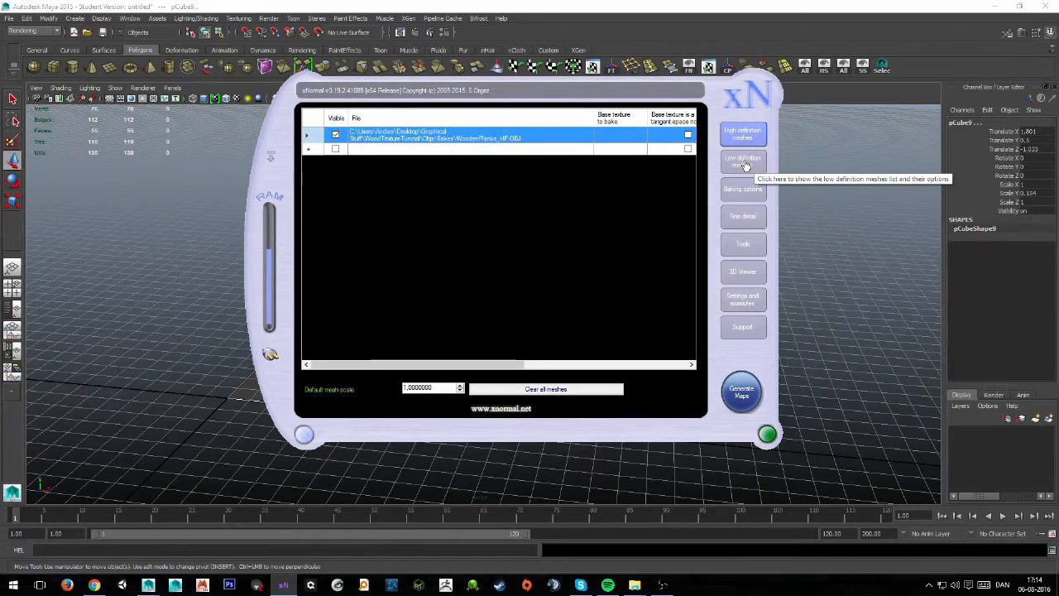
Step: Add WoodenPlanks_LP.OBJ from the Bakes folder as the low definition mesh
click(743, 165)
right_click(481, 210)
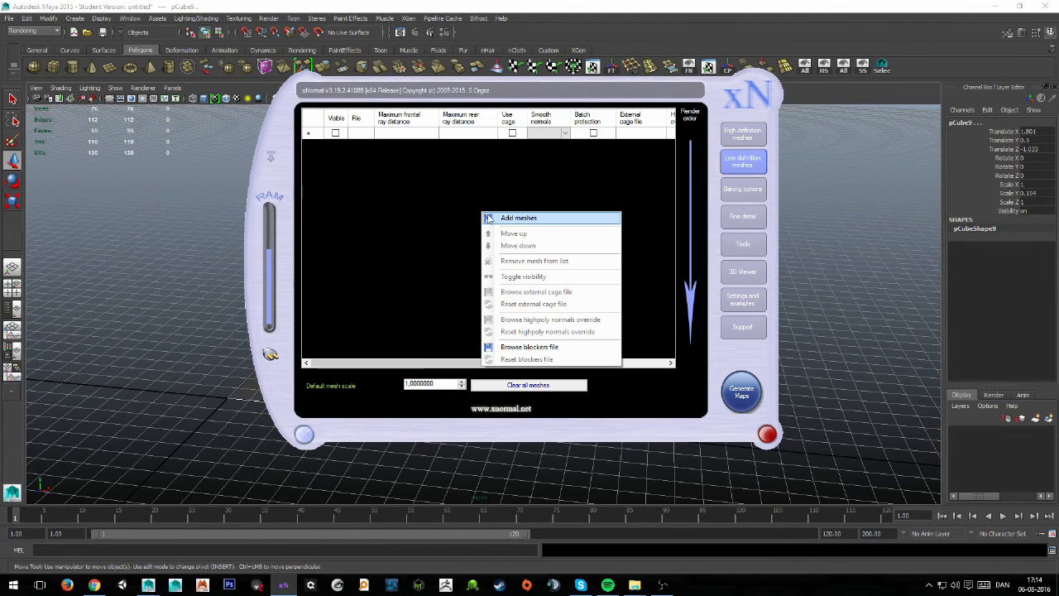
click(497, 217)
click(452, 135)
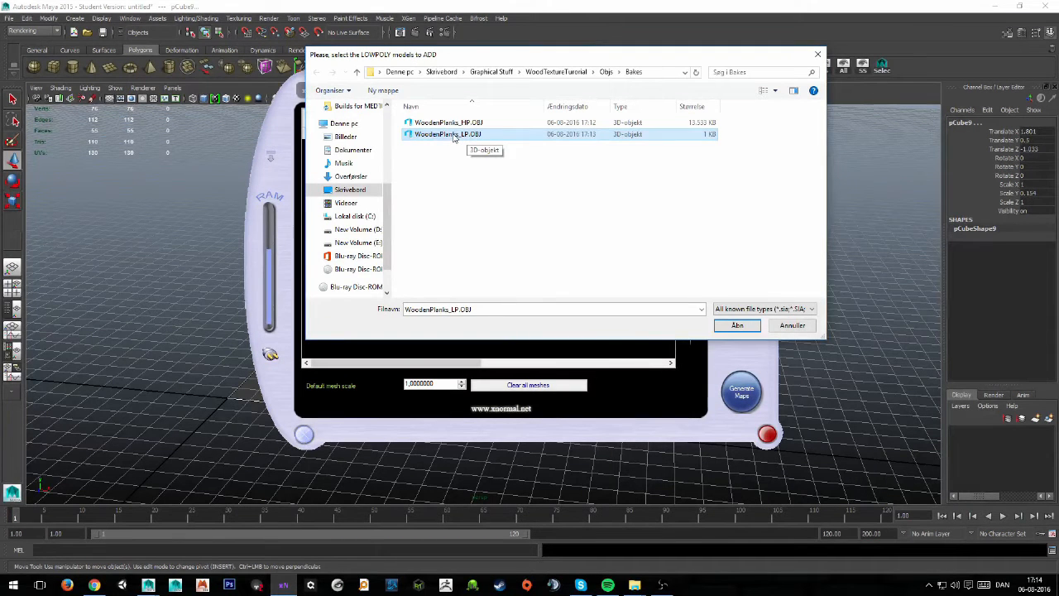
click(736, 325)
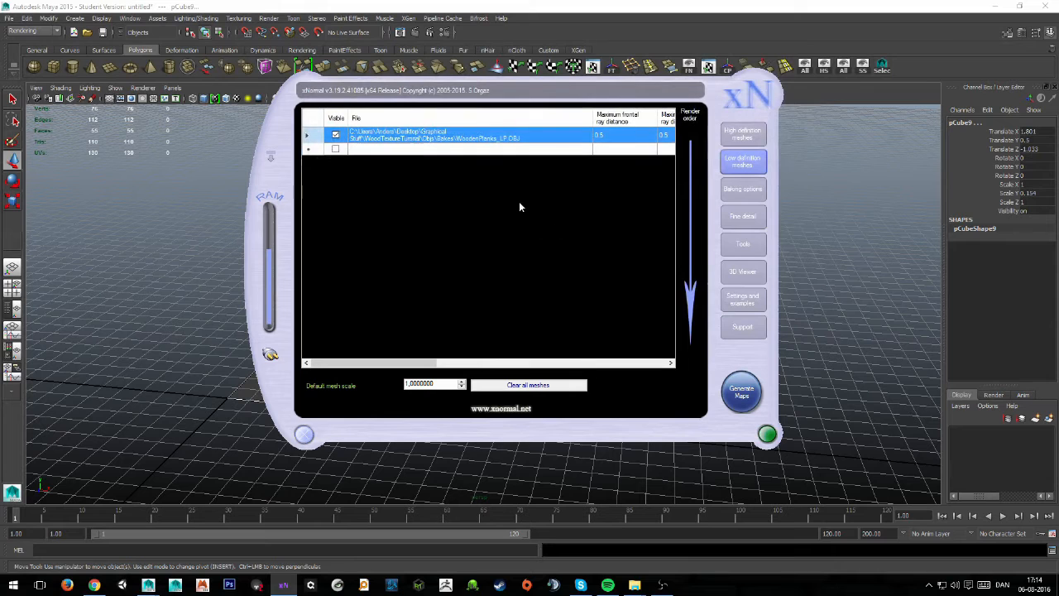
Step: Look at the Ray distance calculator without running it, and inspect the low definition mesh's maximum ray distance settings
click(743, 243)
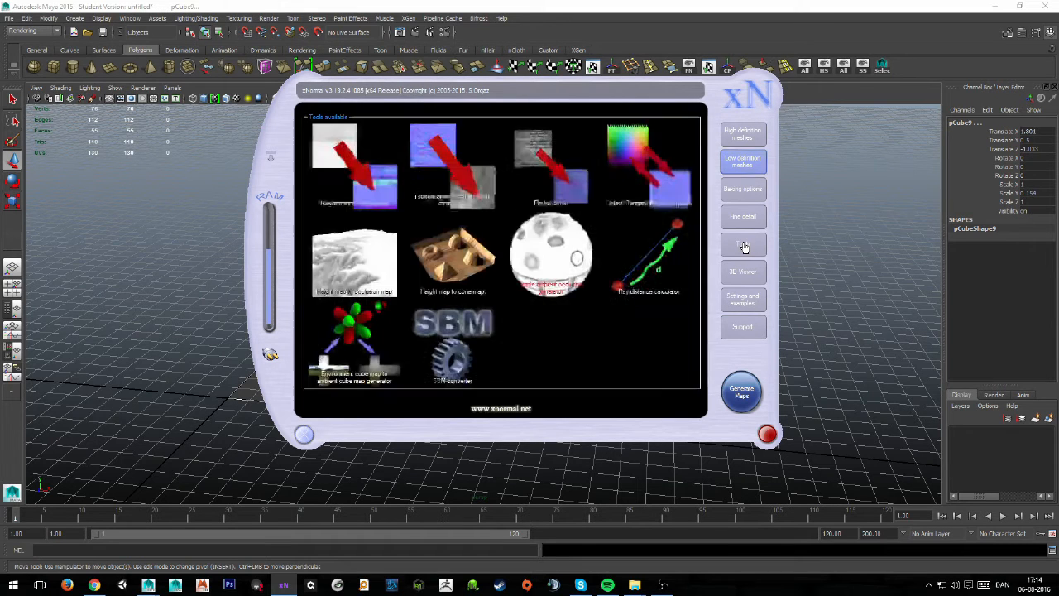
click(662, 261)
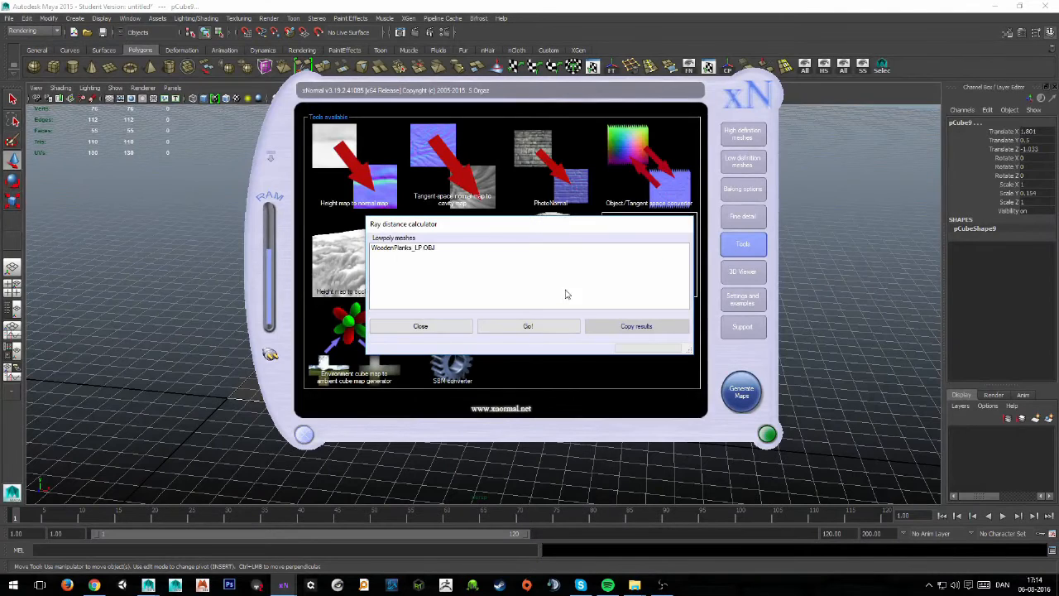
drag(523, 229, 443, 224)
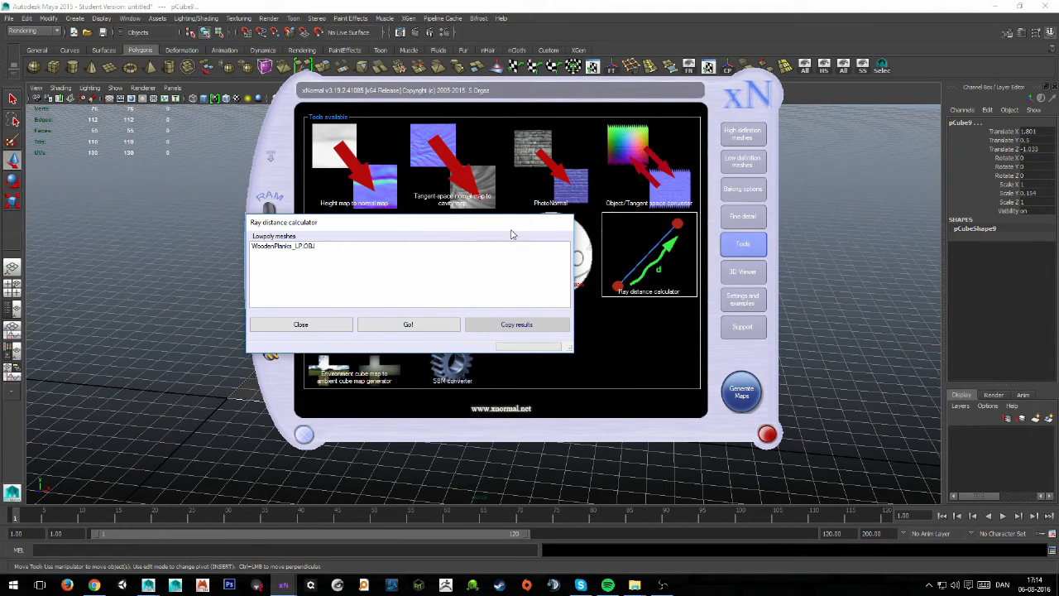
click(300, 325)
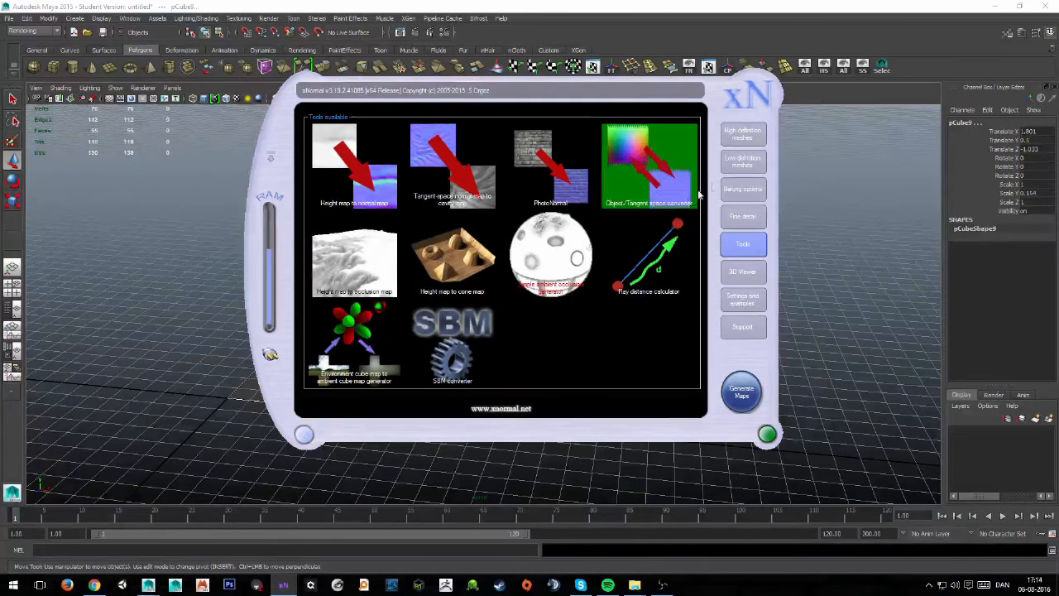
click(742, 161)
drag(432, 362, 350, 364)
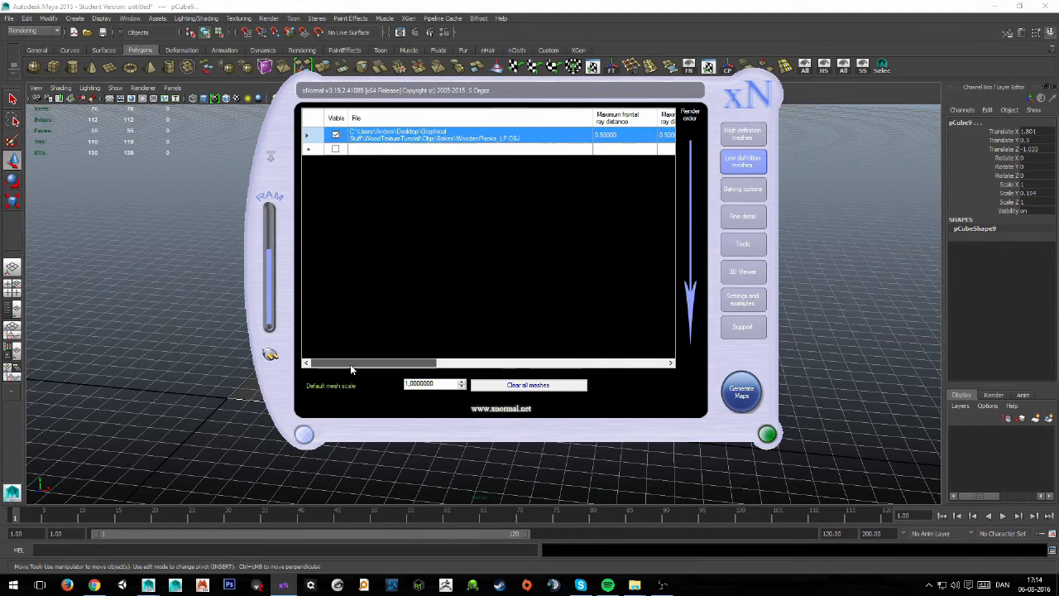
Step: Run the Ray distance calculator on WoodenPlanks_LP.OBJ for about 20 seconds, stop it, and copy the results to the mesh settings
click(743, 243)
click(612, 257)
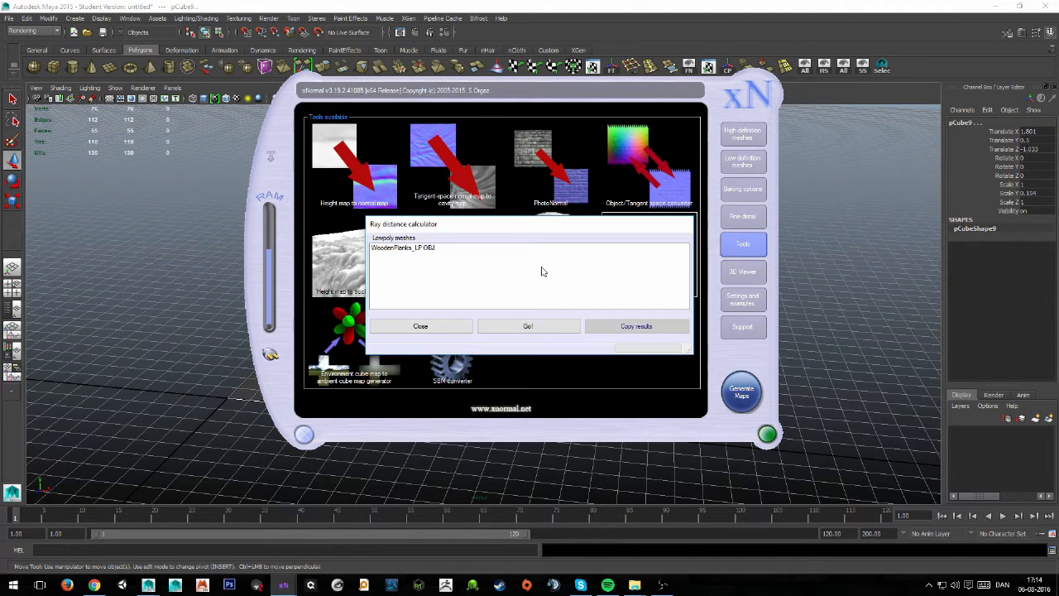
click(533, 329)
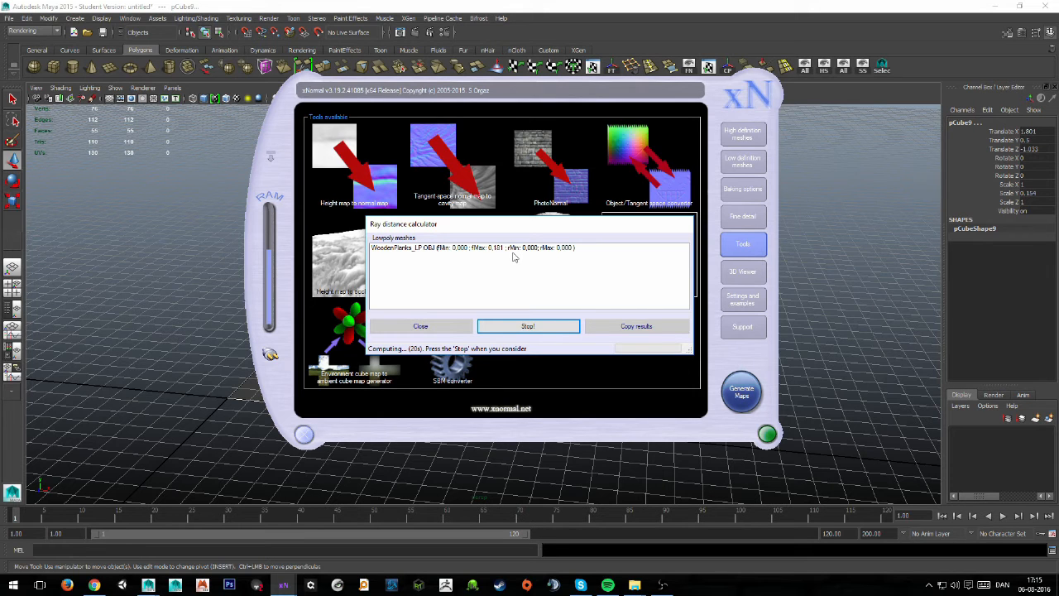
click(509, 328)
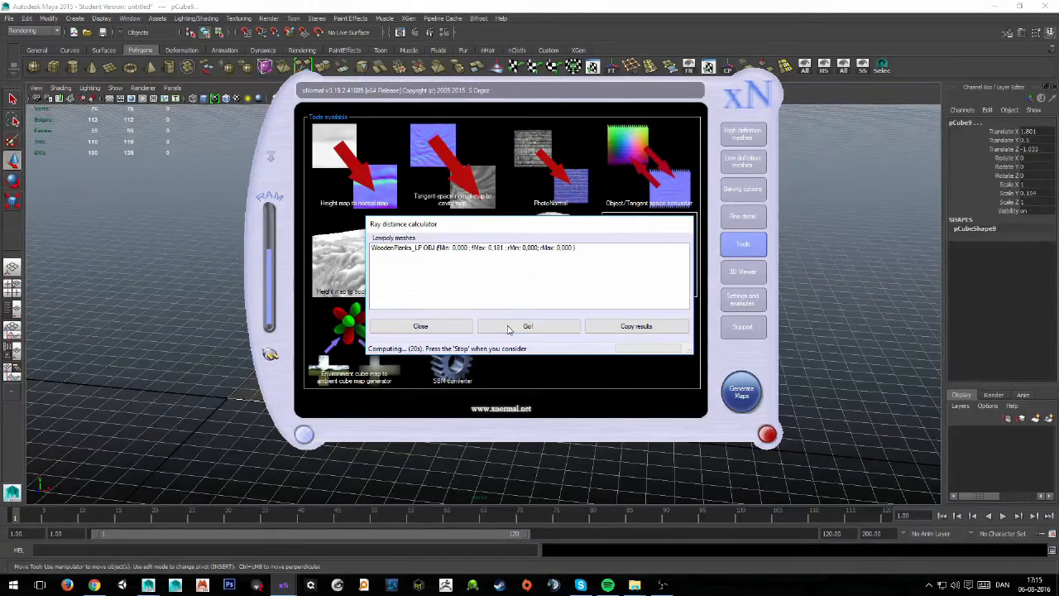
click(605, 327)
click(552, 334)
click(418, 327)
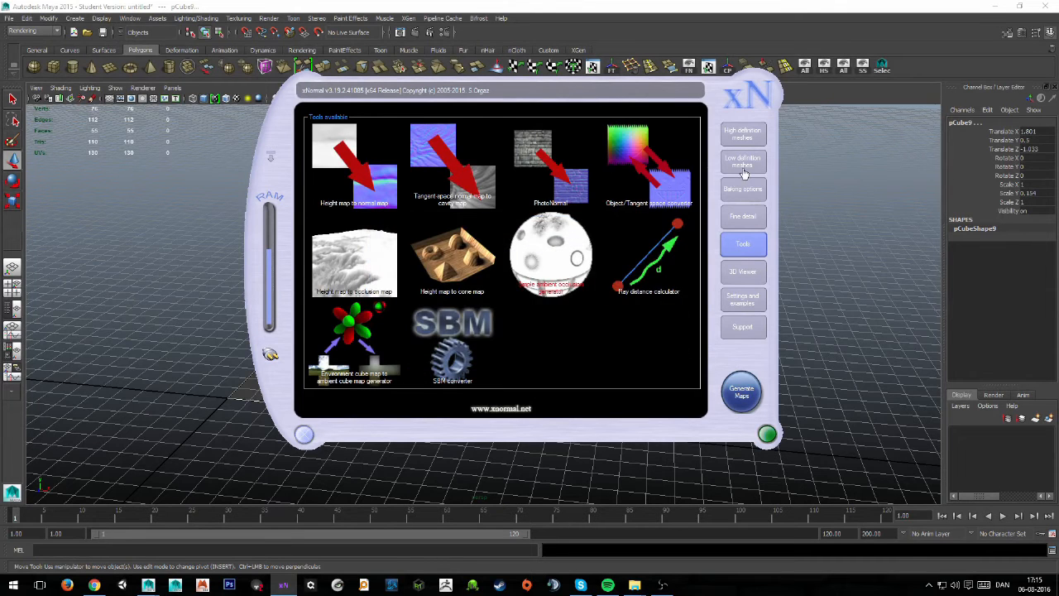
Step: Check the maximum frontal and rear ray distances of the low definition mesh
click(741, 160)
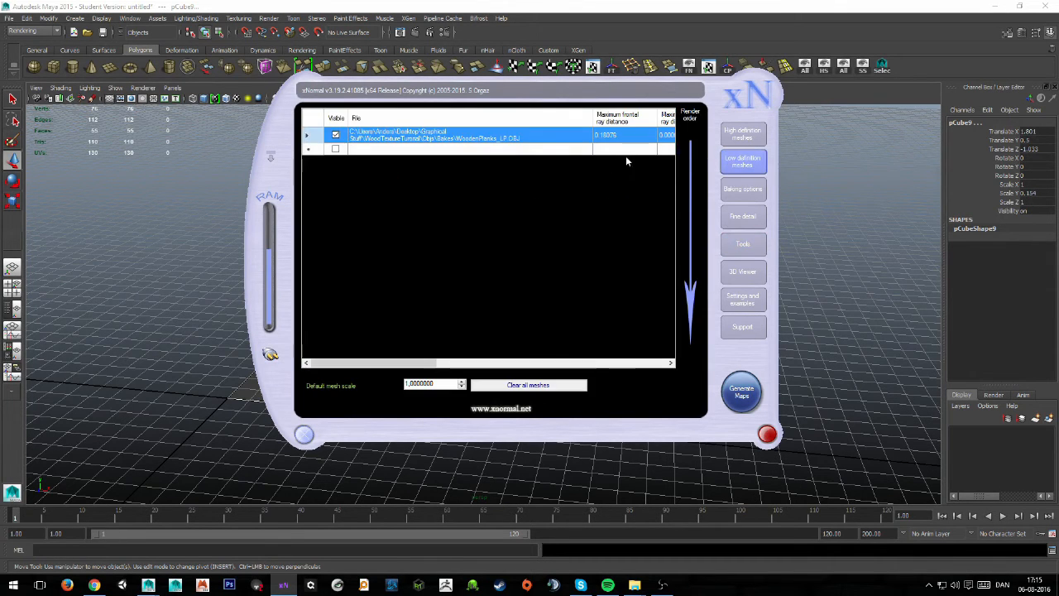
drag(431, 362, 452, 362)
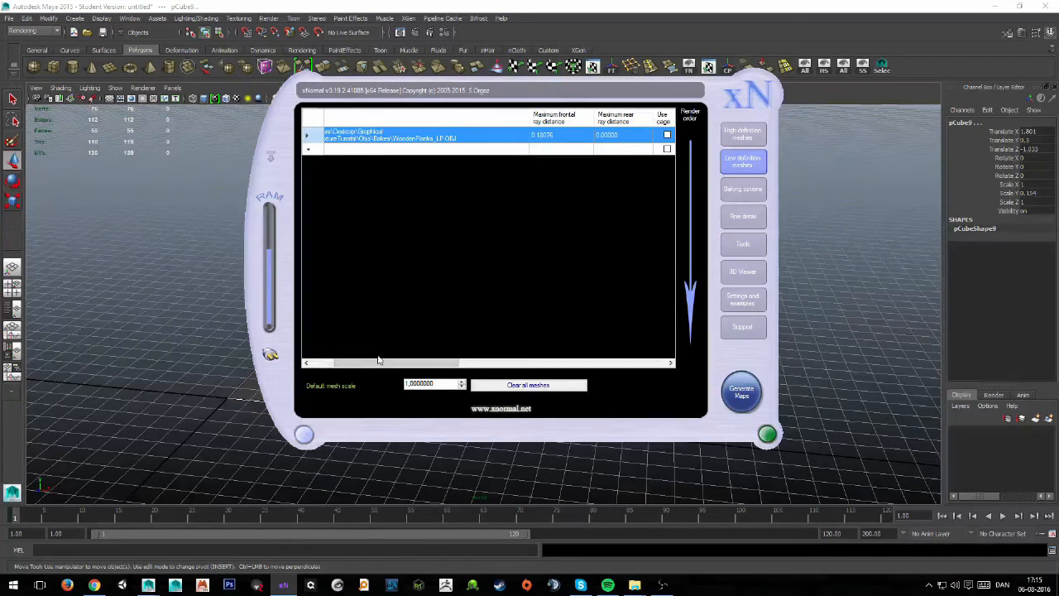
drag(374, 362, 345, 364)
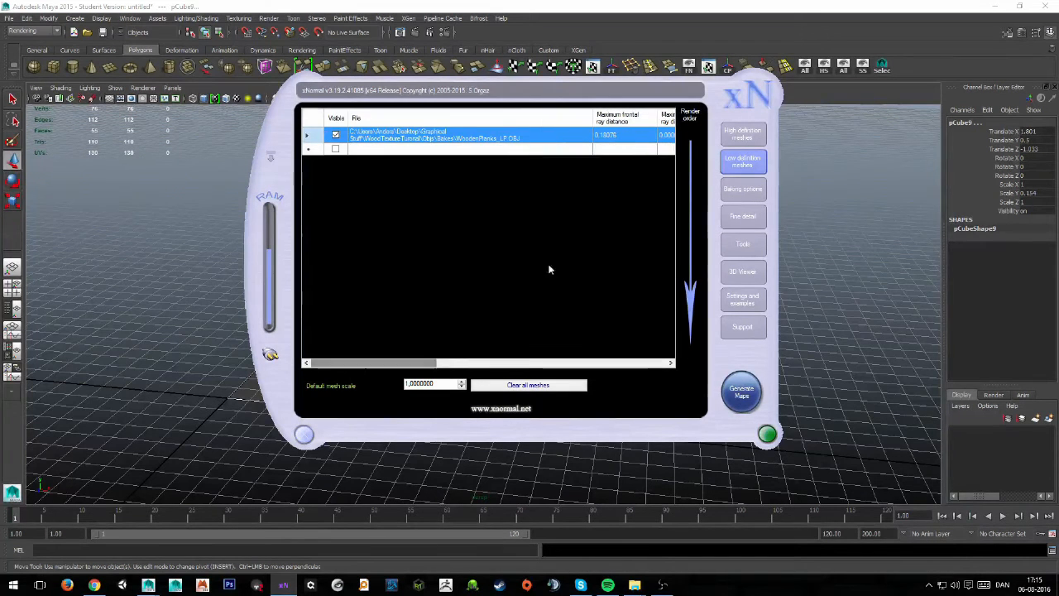
Step: Check in the baking options that Normal map and Ambient occlusion are the maps to render
click(742, 190)
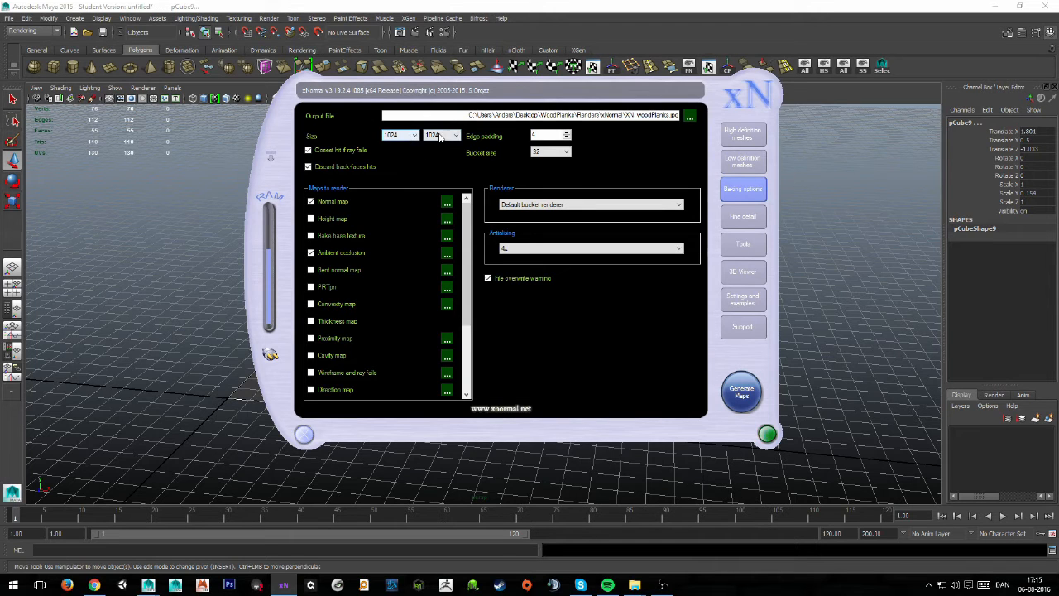
click(311, 201)
click(311, 254)
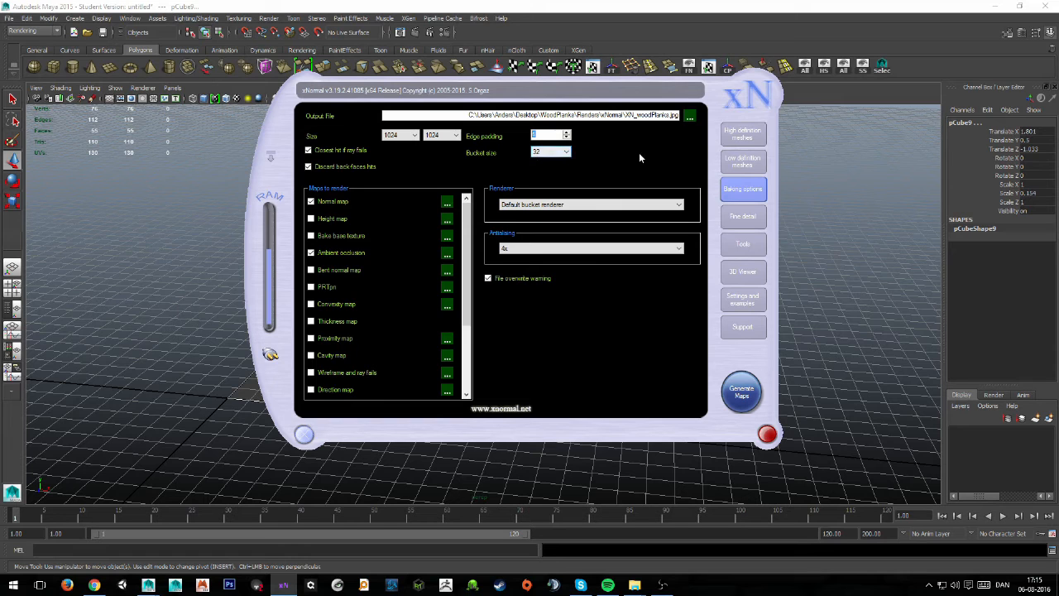
Step: Start choosing the bake's output file and create a folder named XnormalRenders inside the wood texture project's Renders folder
click(689, 118)
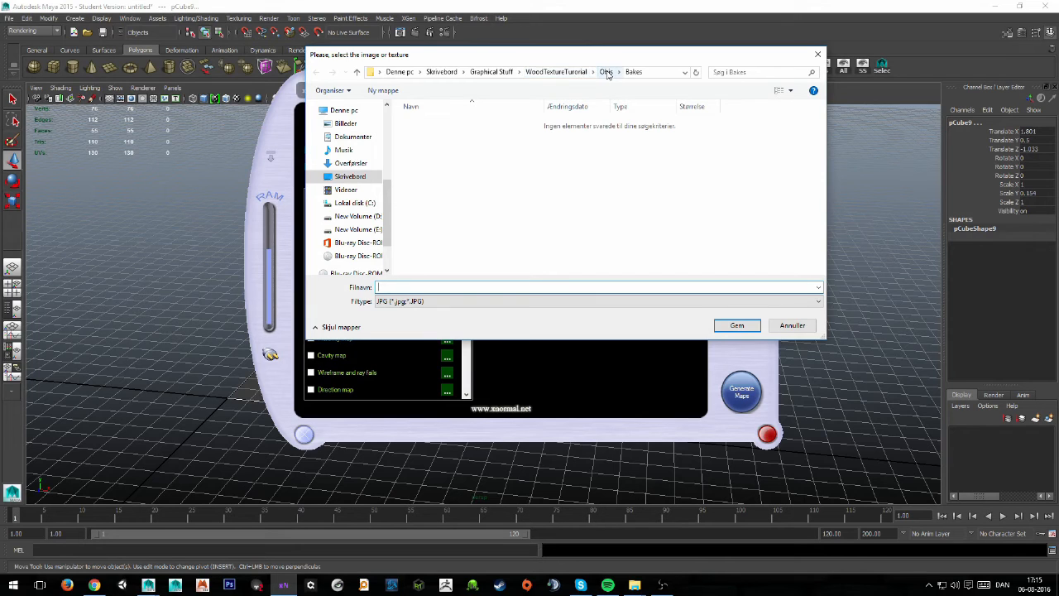
click(562, 72)
double_click(430, 135)
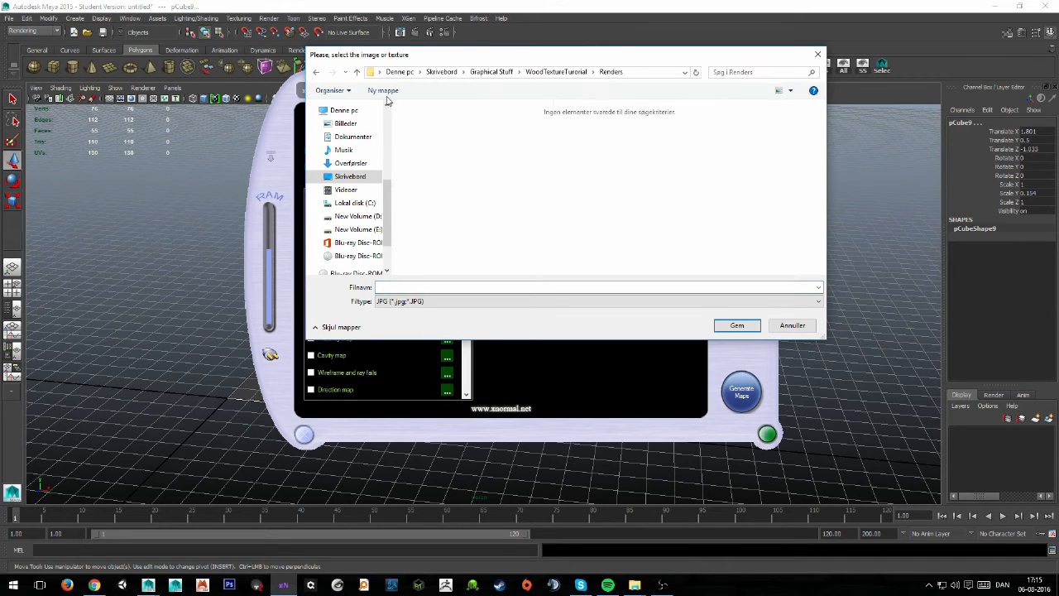
click(382, 91)
text(x)
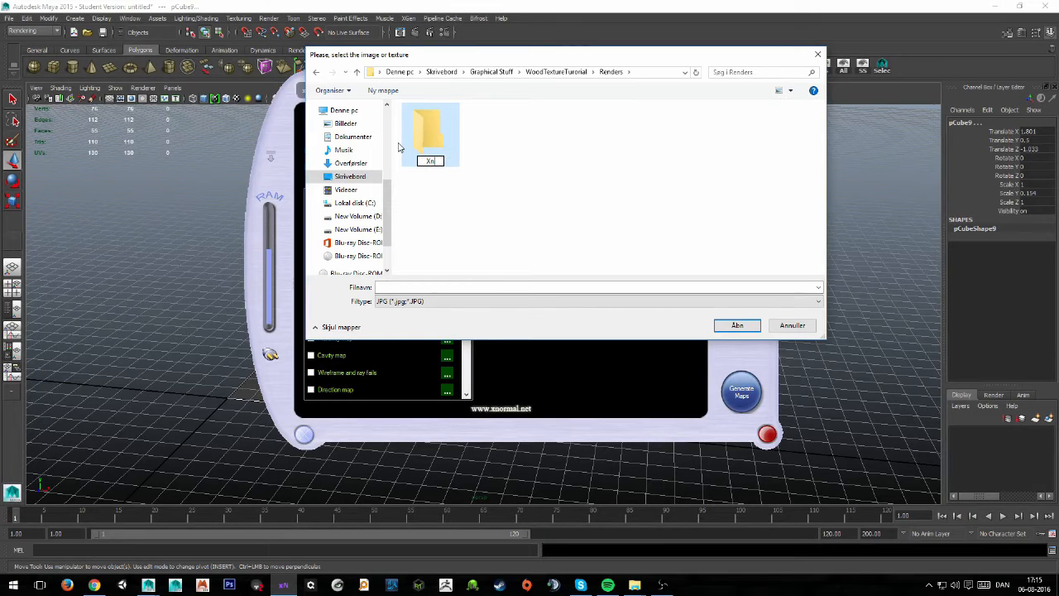
text(normalRenders)
key(Return)
Step: Save the output file as a JPG named WoodenPlanks in the XnormalRenders folder
double_click(422, 142)
click(428, 286)
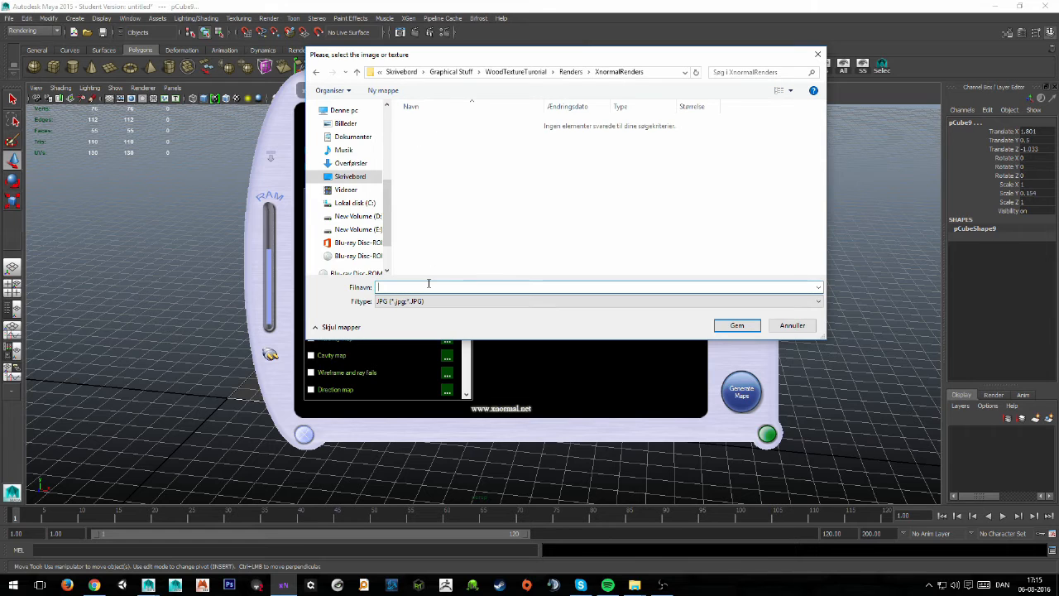
text(WoodenPlanks)
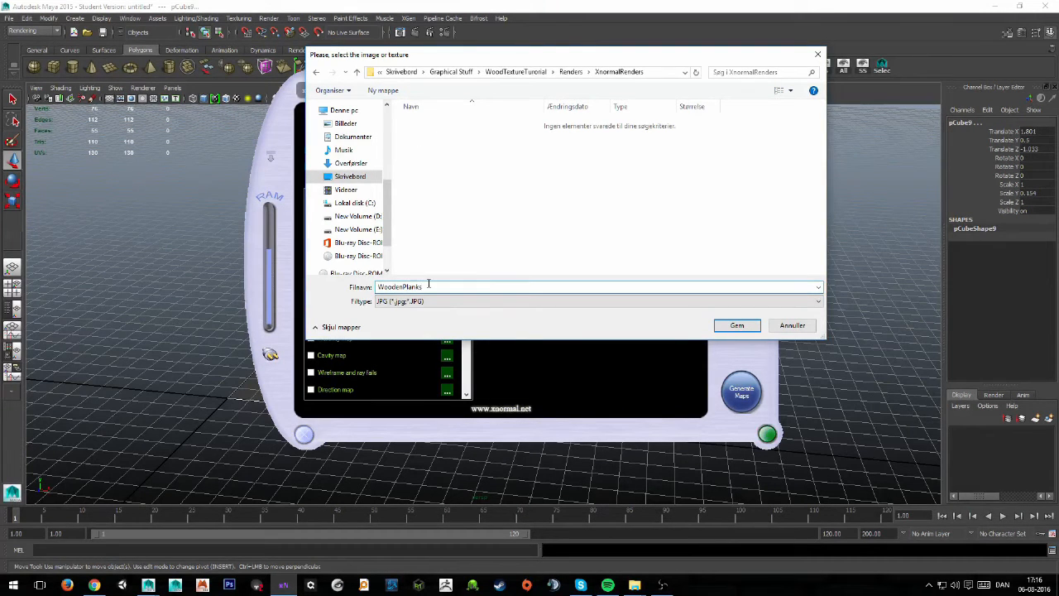
click(724, 326)
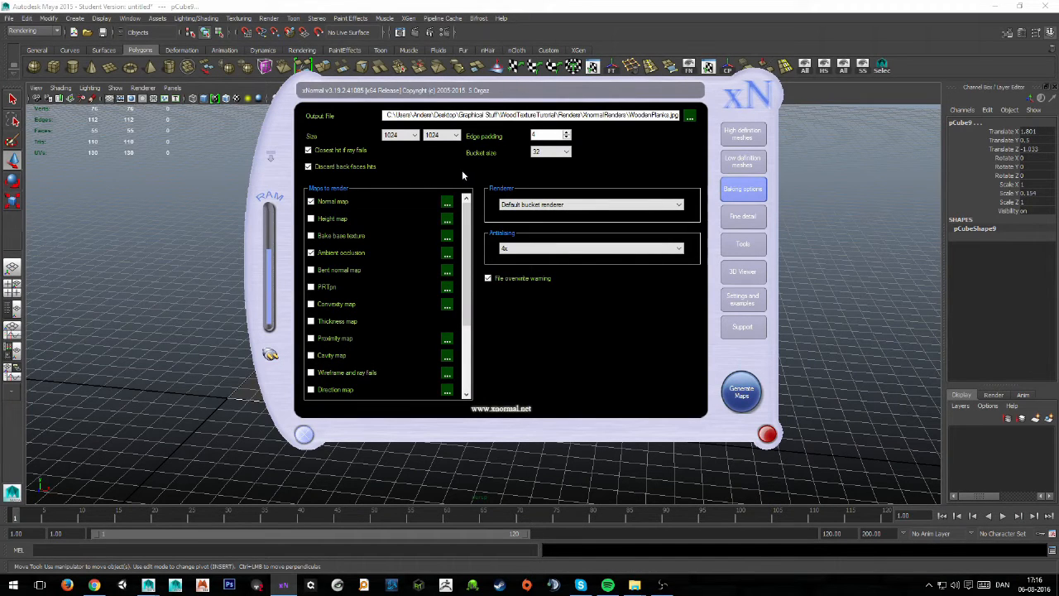
Step: Keep the antialiasing at 4x and generate the maps, dismissing the preview once rendering finishes
click(525, 248)
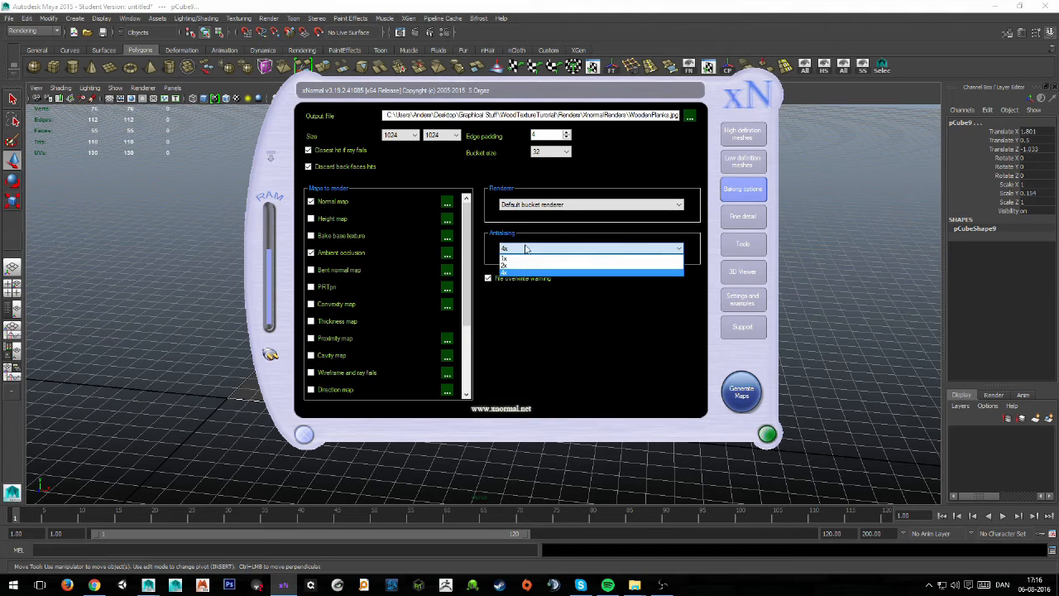
click(591, 252)
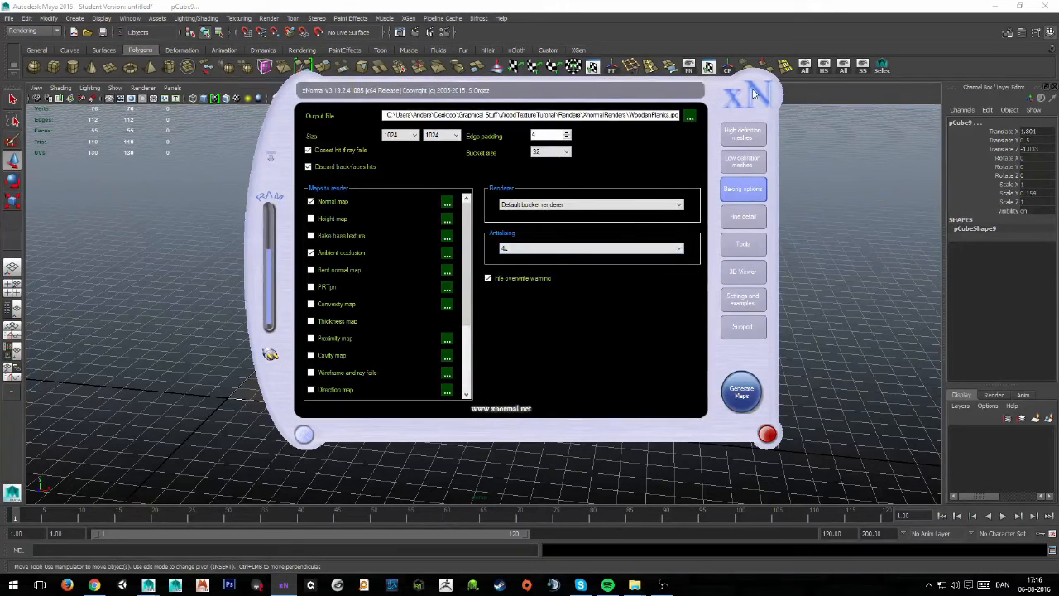
drag(748, 231, 754, 207)
click(749, 365)
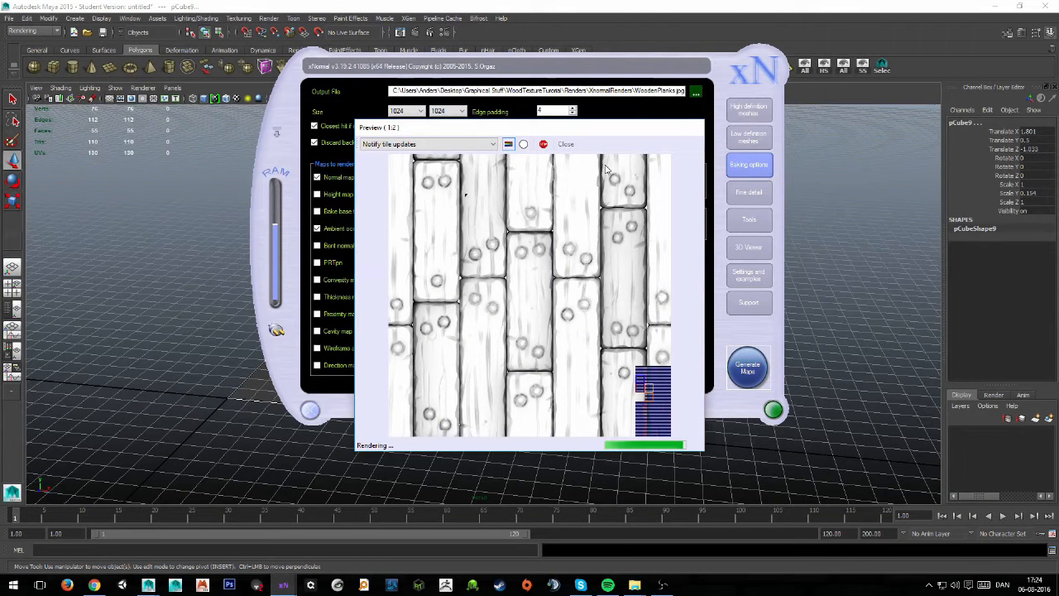
click(566, 145)
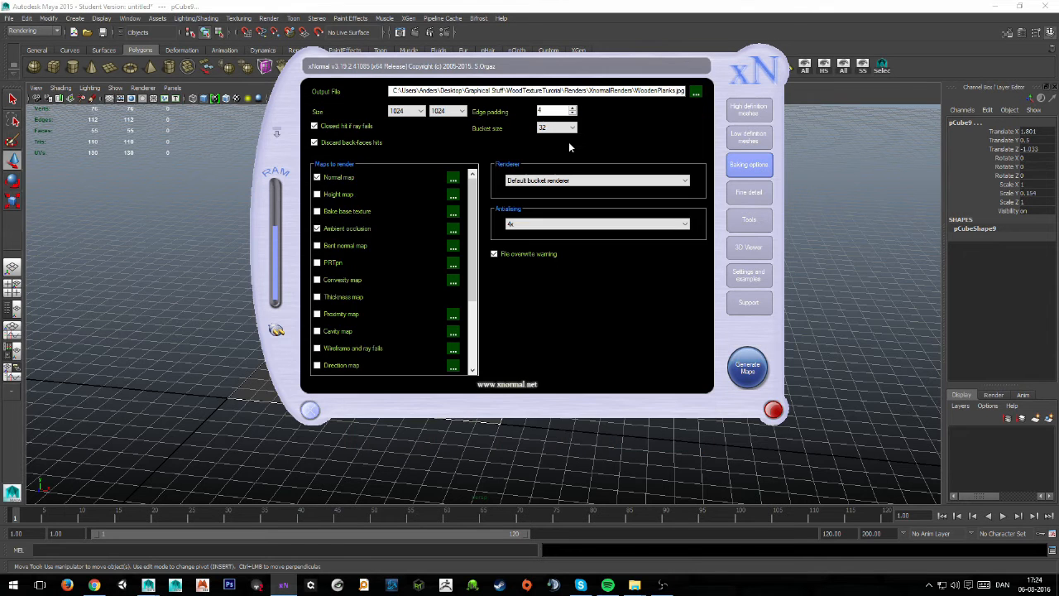
click(310, 411)
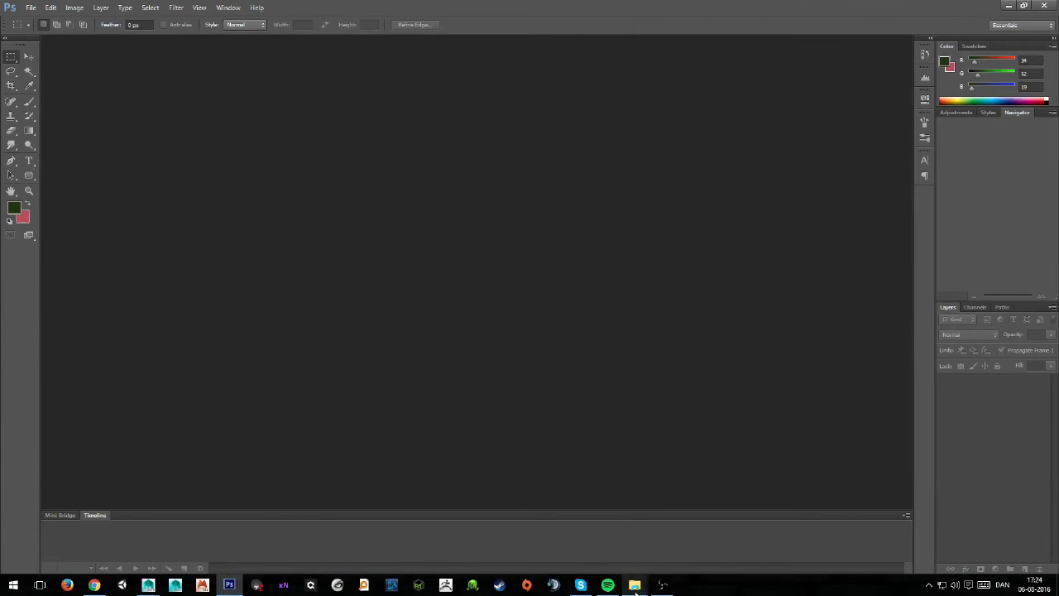
Step: Switch to File Explorer and go from the desktop through Graphical Stuff to the wood texture project's Renders folder
mouse_move(636, 576)
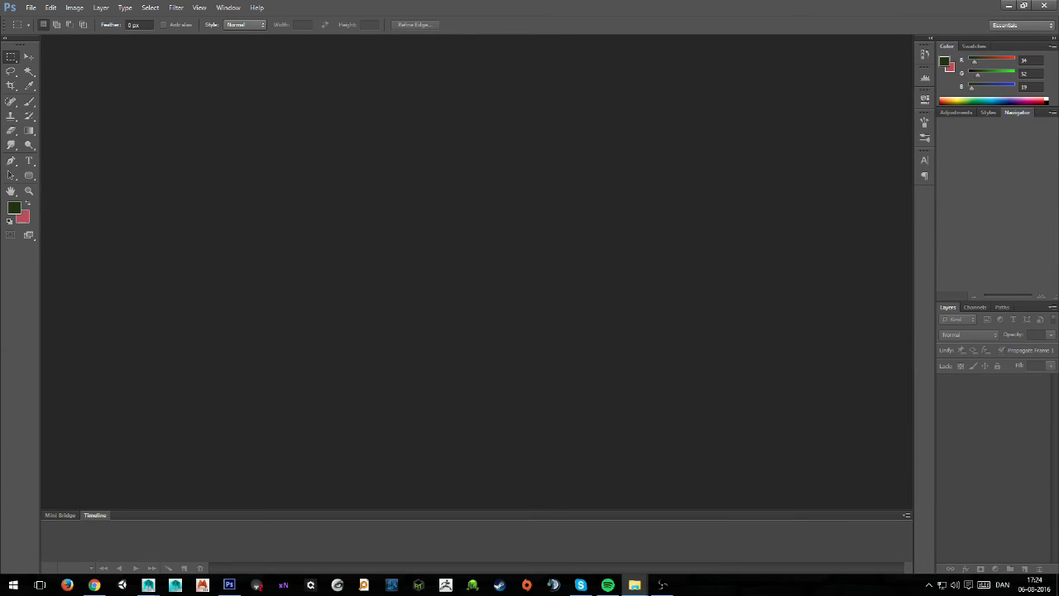
drag(1058, 116, 718, 117)
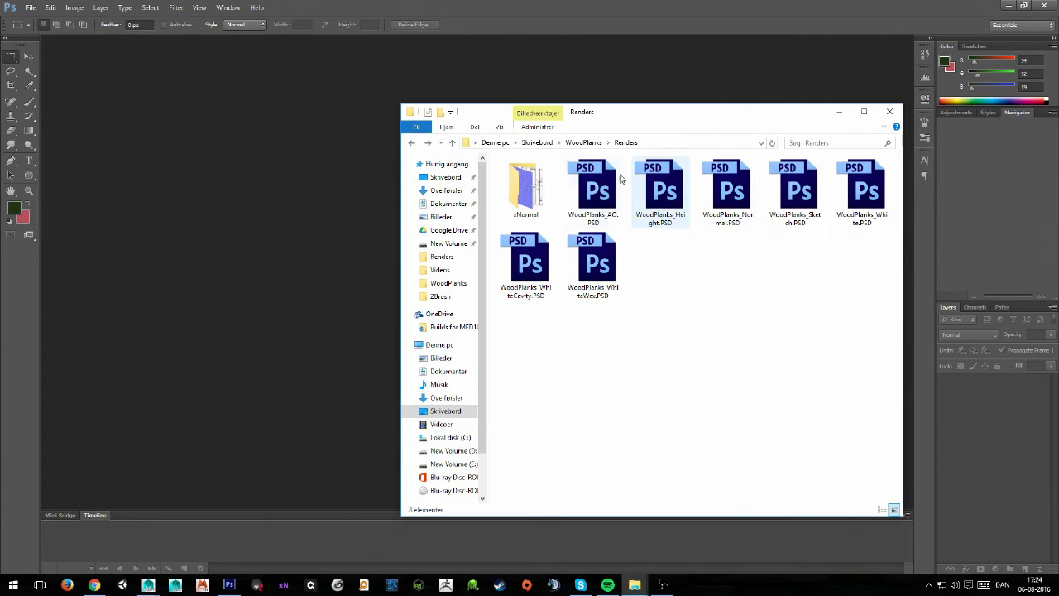
click(530, 142)
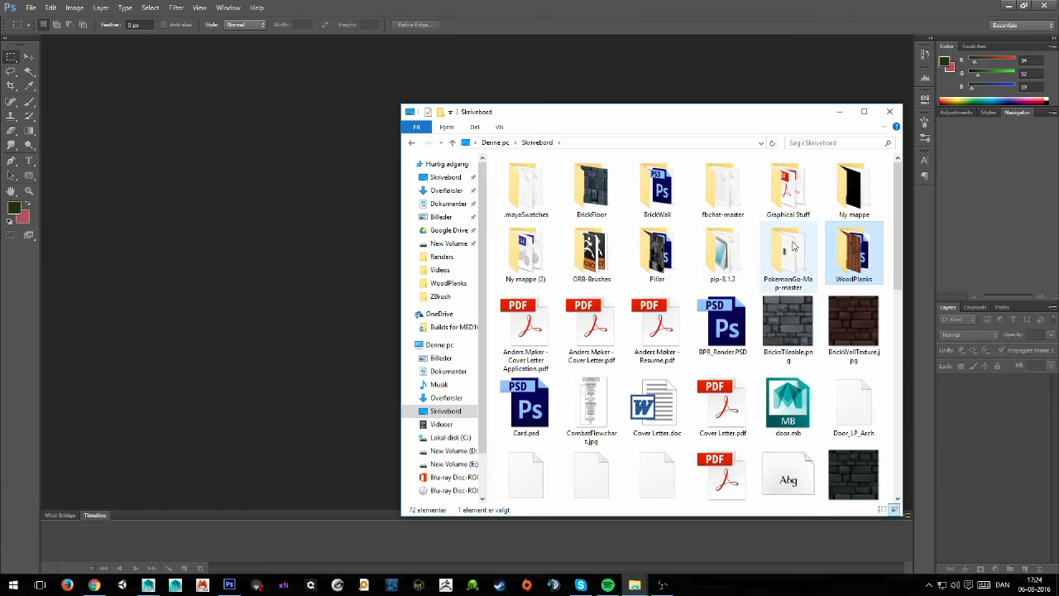
double_click(788, 189)
scroll(637, 340, down, 3)
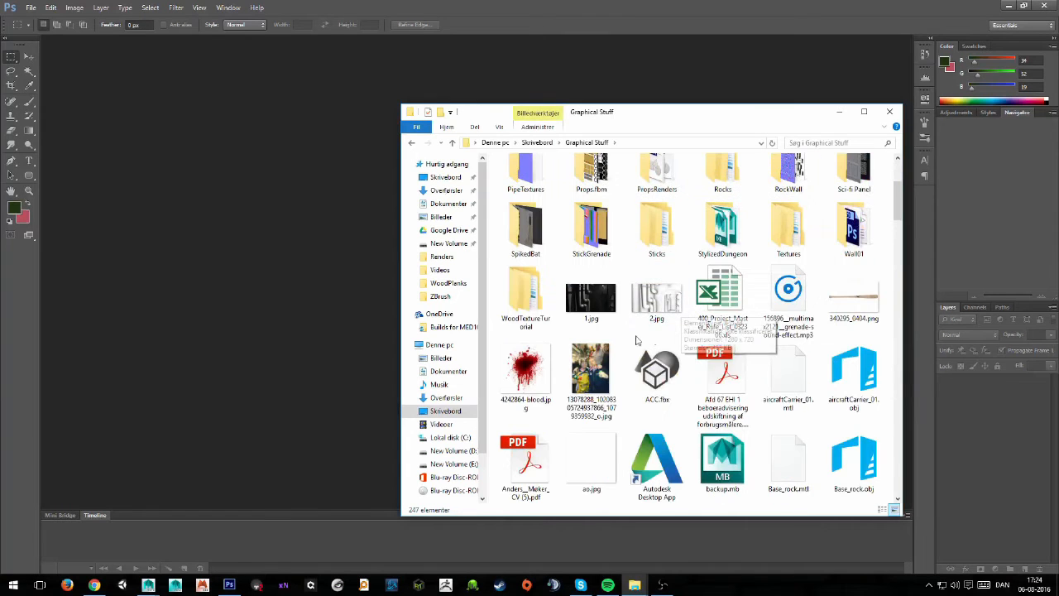
double_click(524, 298)
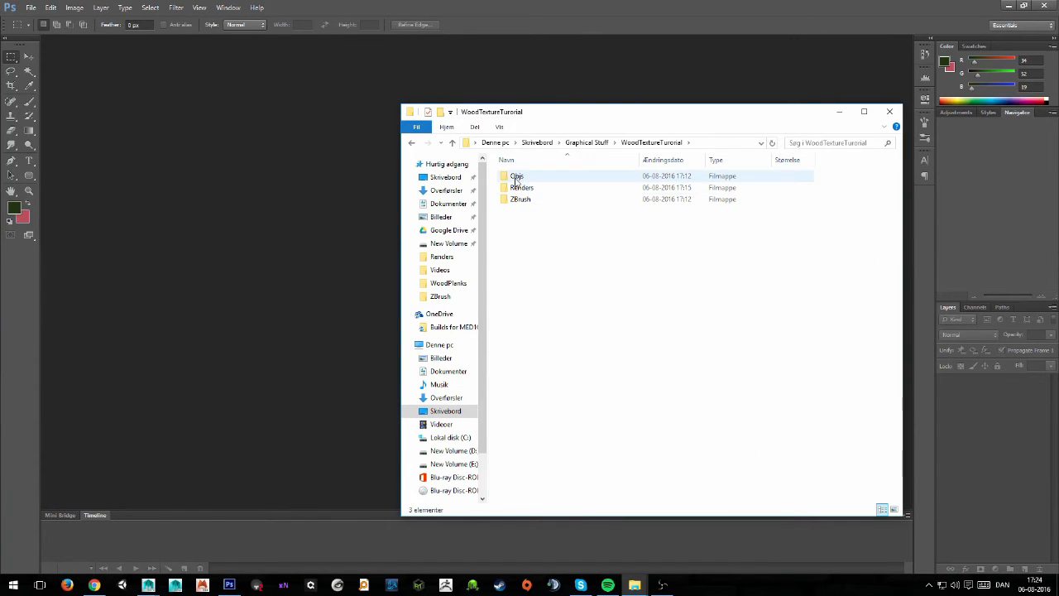
double_click(520, 187)
drag(677, 118, 668, 112)
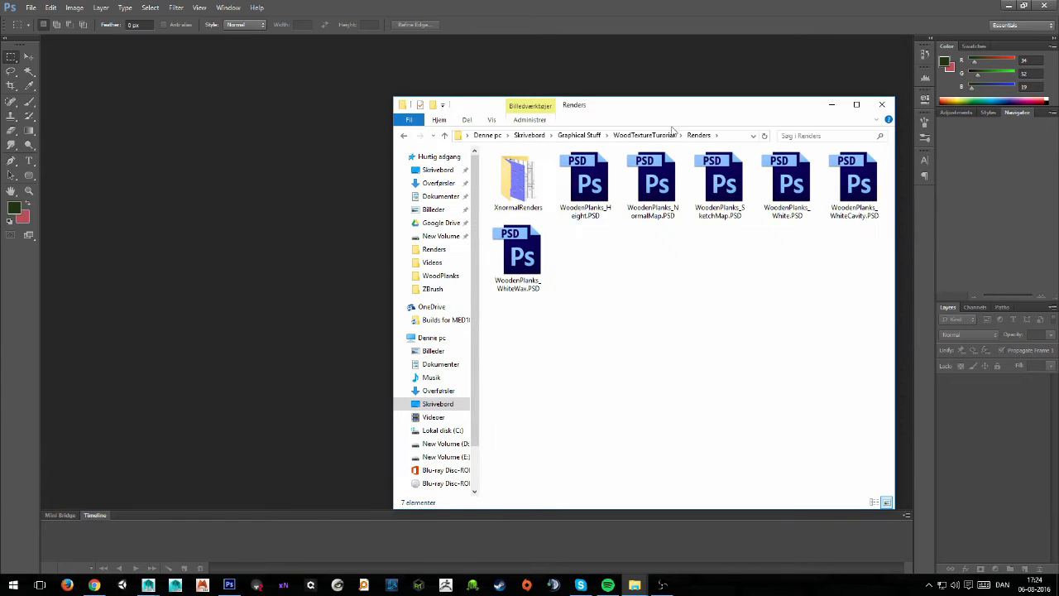
Step: Look at the baked maps in the XnormalRenders folder and return to the Renders folder
double_click(518, 182)
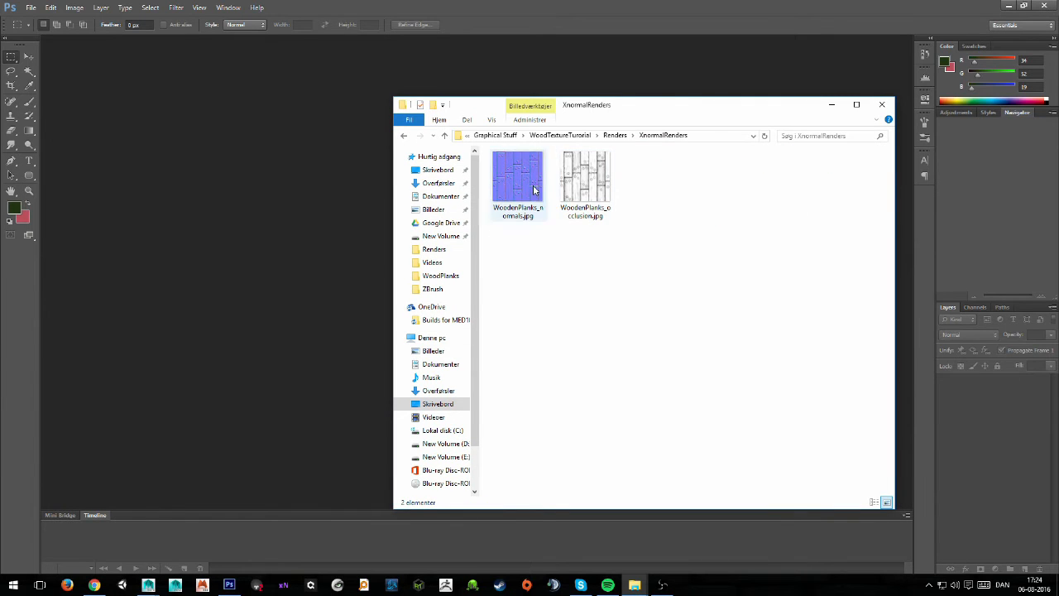
key(alt+Left)
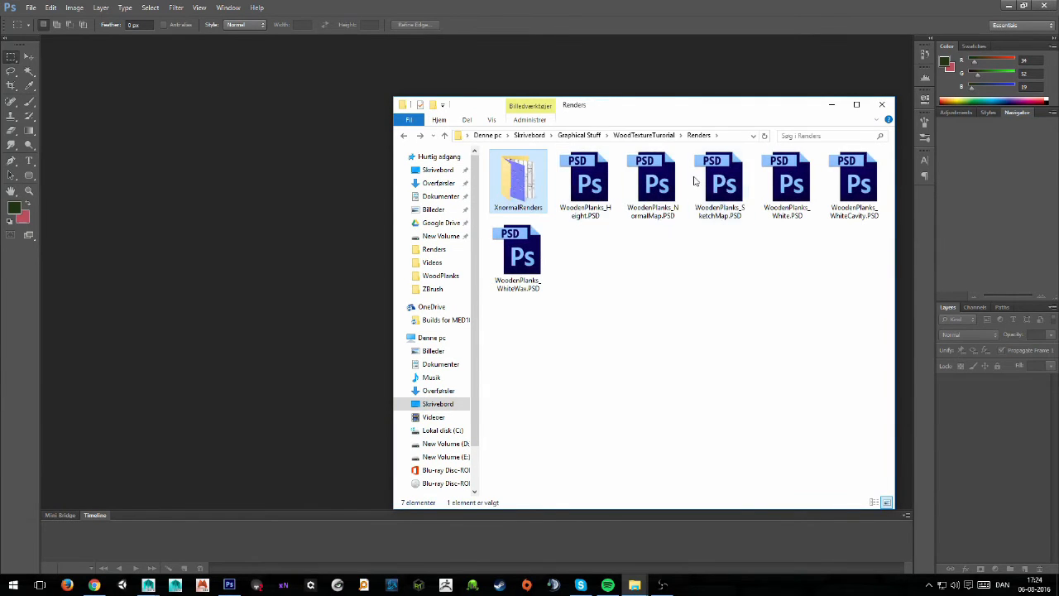
click(650, 280)
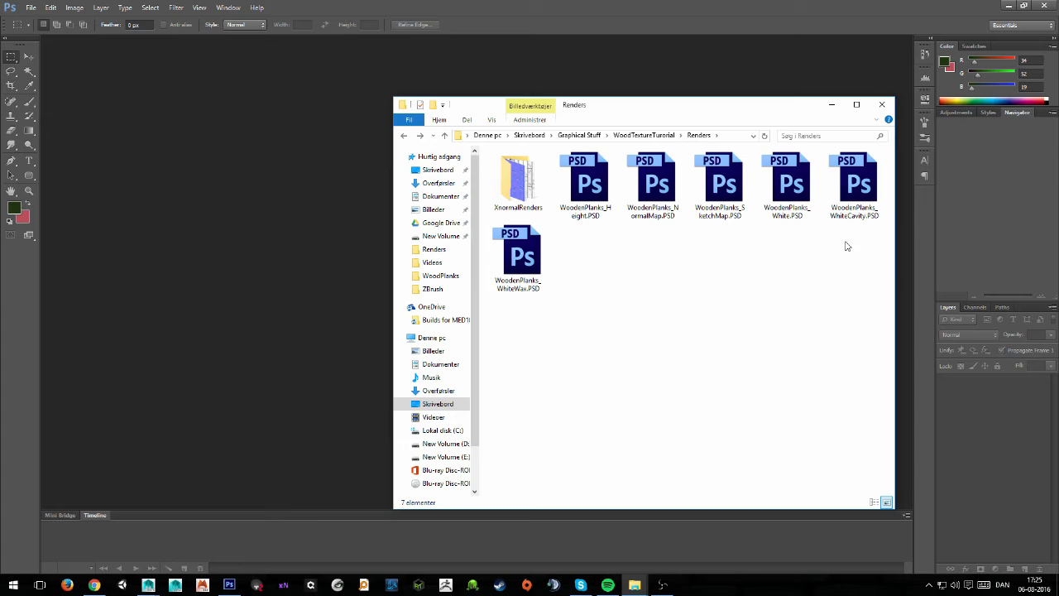
Step: Open WoodenPlanks_WhiteWax.PSD in Photoshop and convert its locked Background into a regular layer
drag(519, 255, 339, 248)
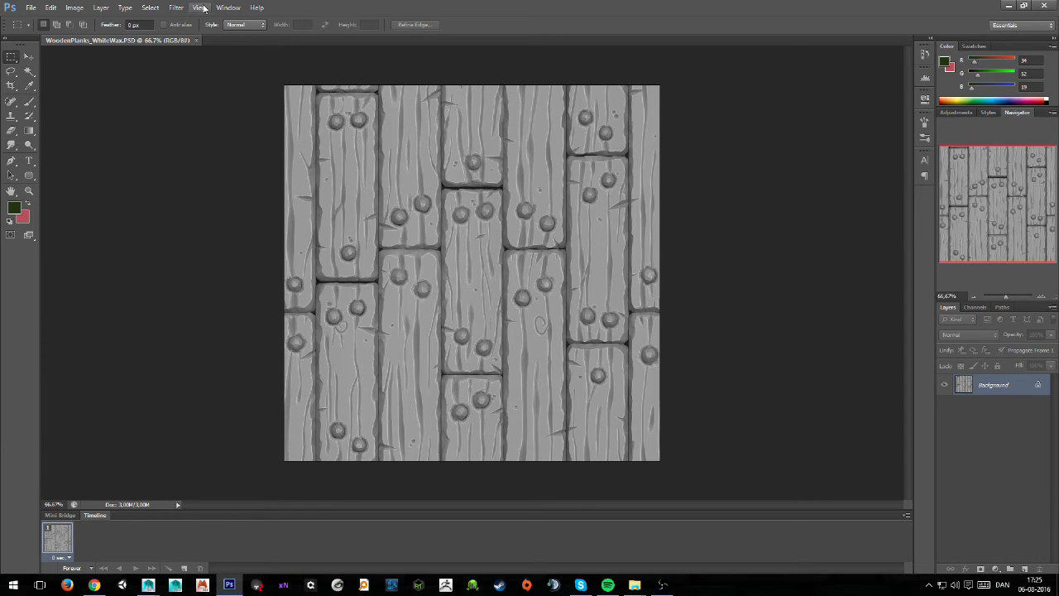
double_click(1011, 391)
key(Return)
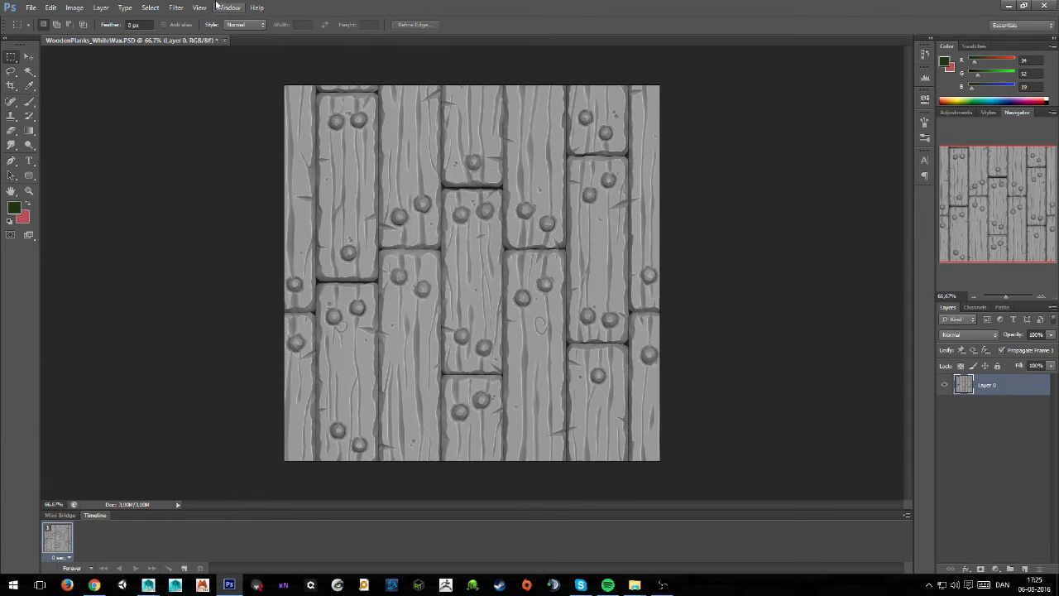
Step: Offset the planks layer by 512 pixels horizontally and 512 pixels vertically with Wrap Around
click(176, 8)
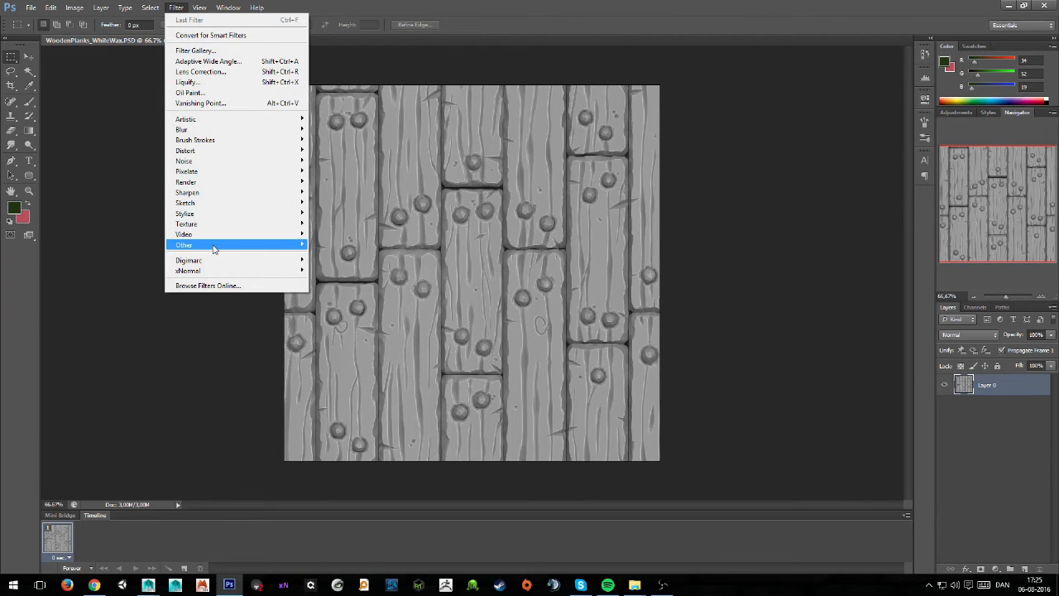
mouse_move(258, 246)
click(328, 287)
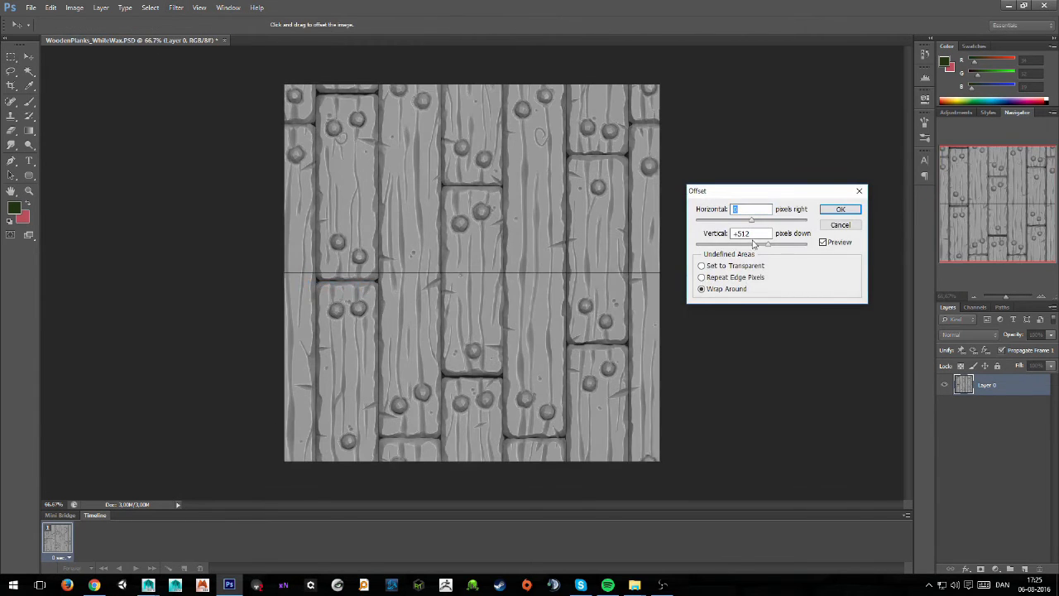
text(512)
click(837, 209)
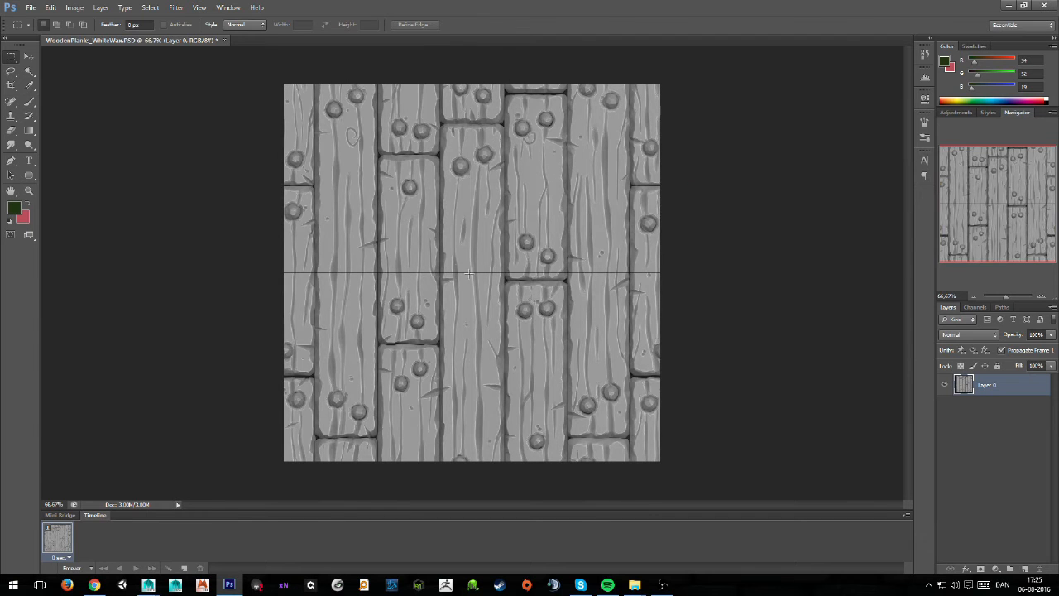
Step: Examine the black seam lines crossing the middle of the offset planks image, including the upper part of the vertical seam
alt+scroll(476, 270, up, 15)
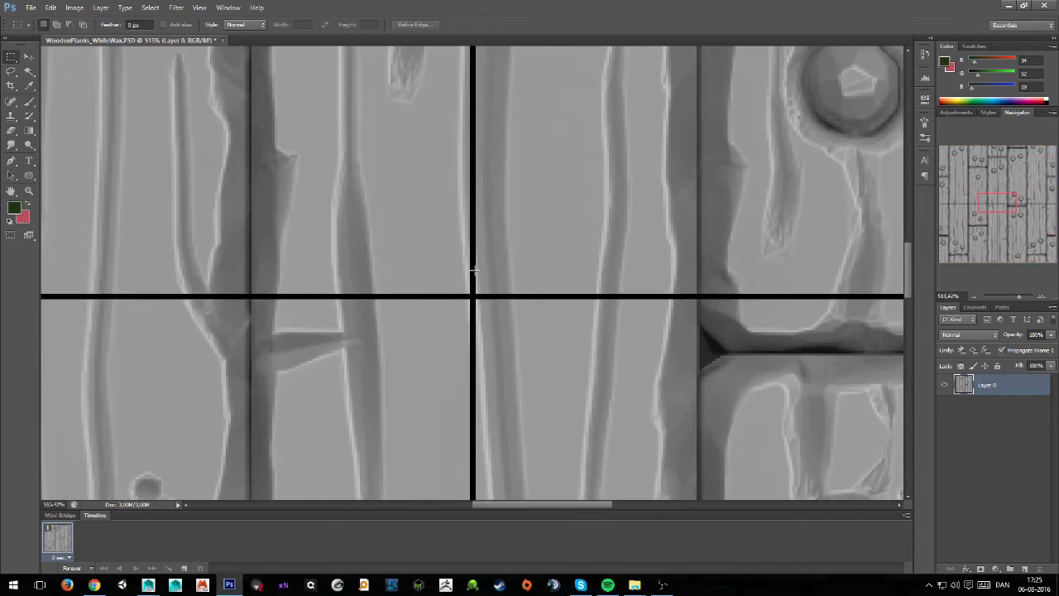
alt+scroll(474, 270, up, 3)
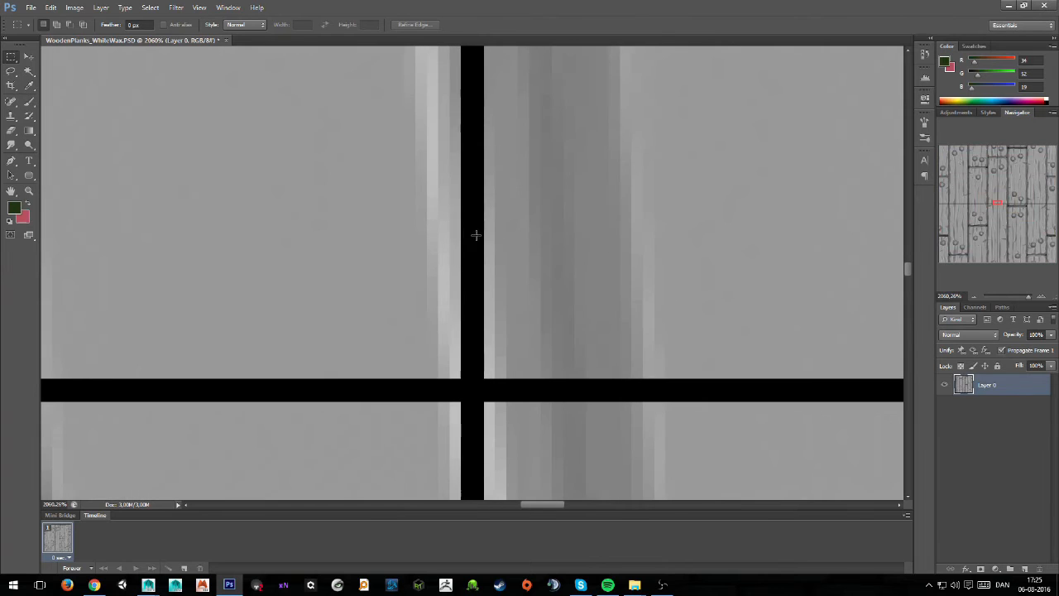
alt+scroll(481, 235, down, 18)
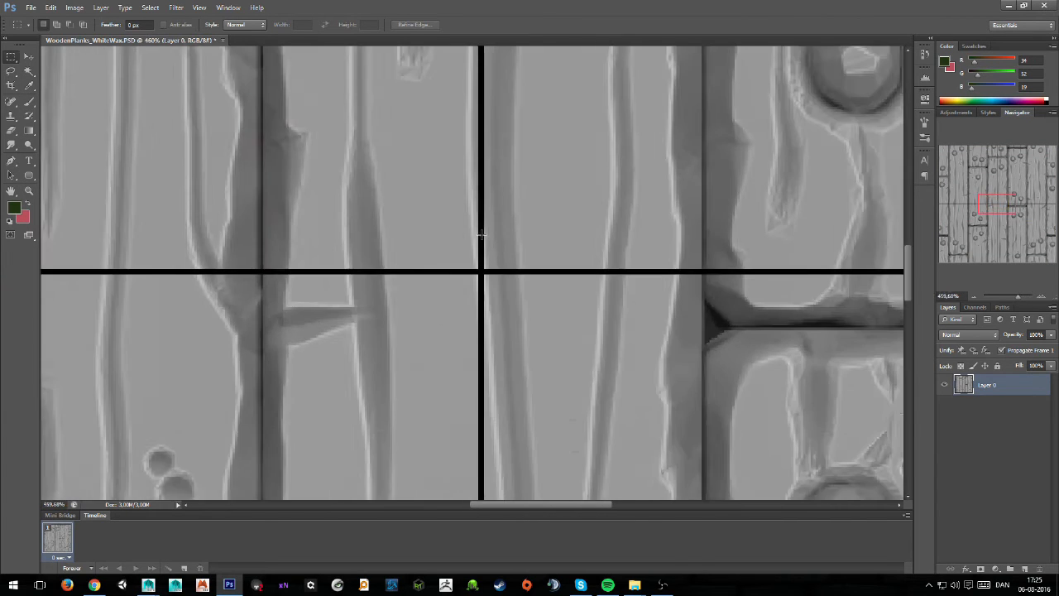
alt+scroll(481, 235, down, 3)
alt+scroll(441, 329, up, 10)
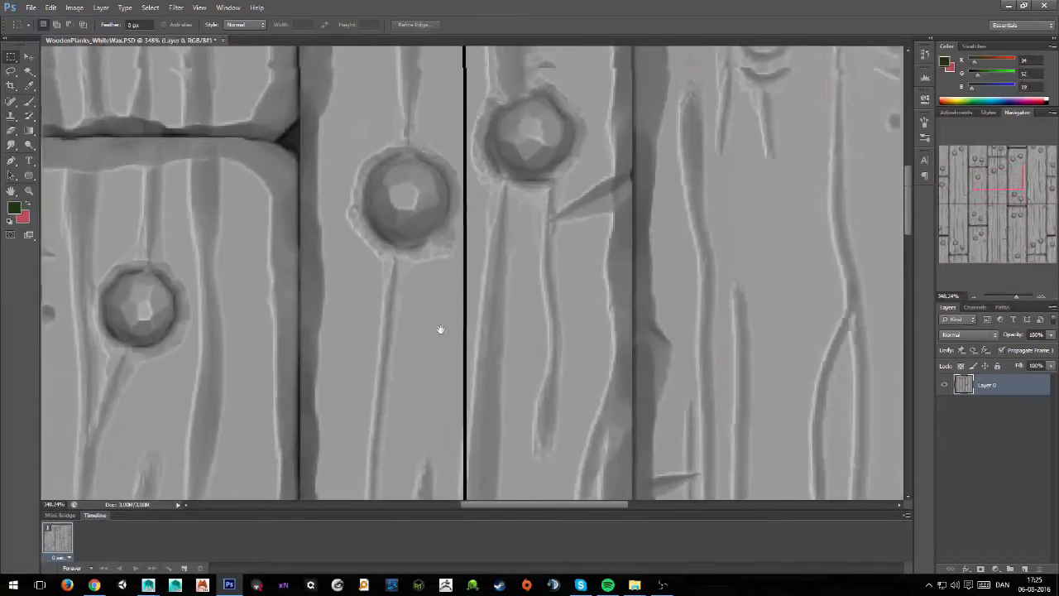
drag(440, 329, 426, 488)
drag(401, 137, 404, 464)
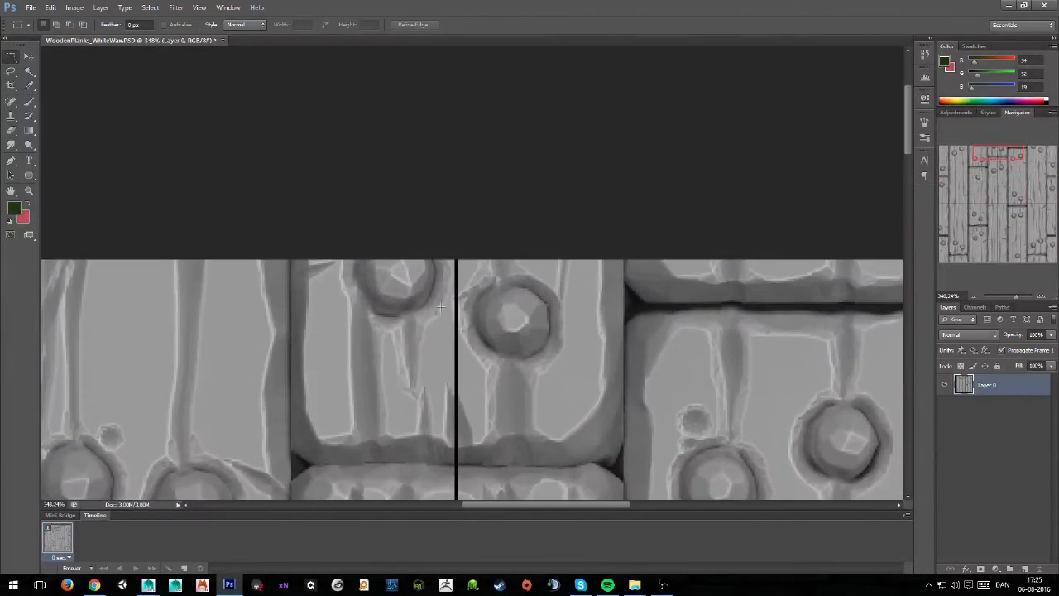
alt+scroll(451, 303, up, 5)
alt+scroll(451, 303, down, 11)
alt+scroll(398, 354, down, 9)
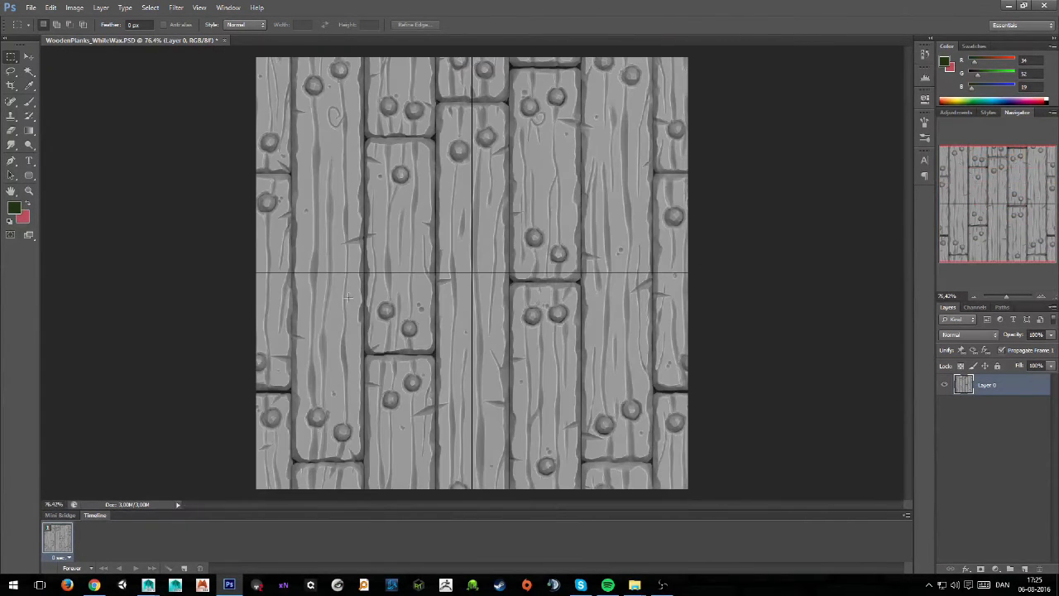
Step: Select the black vertical seam line through the middle of the planks with the Rectangular Marquee and delete its pixels
alt+scroll(455, 265, up, 17)
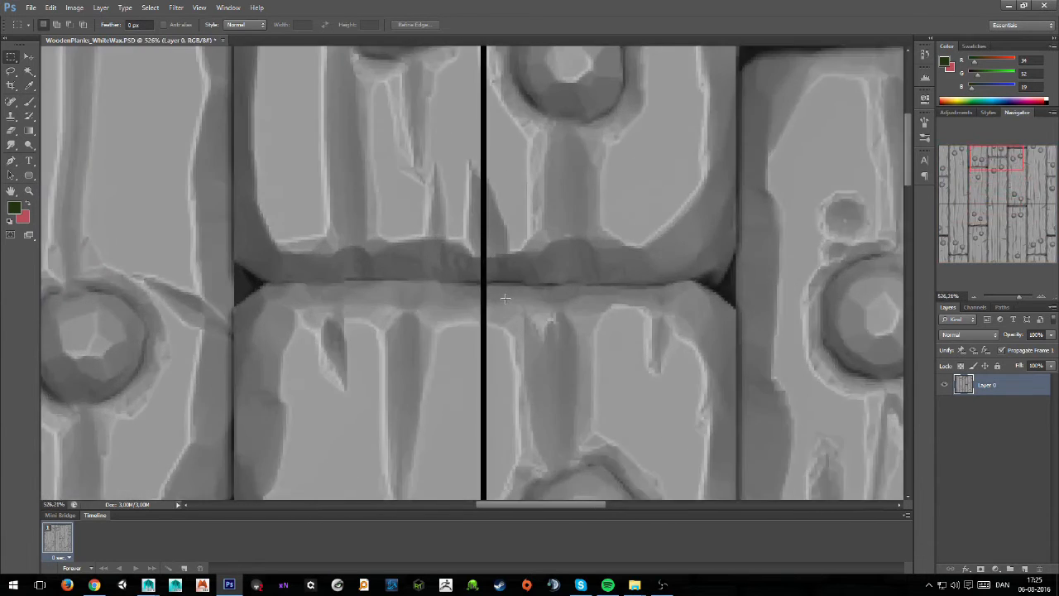
alt+scroll(505, 298, up, 4)
drag(468, 166, 442, 495)
click(10, 61)
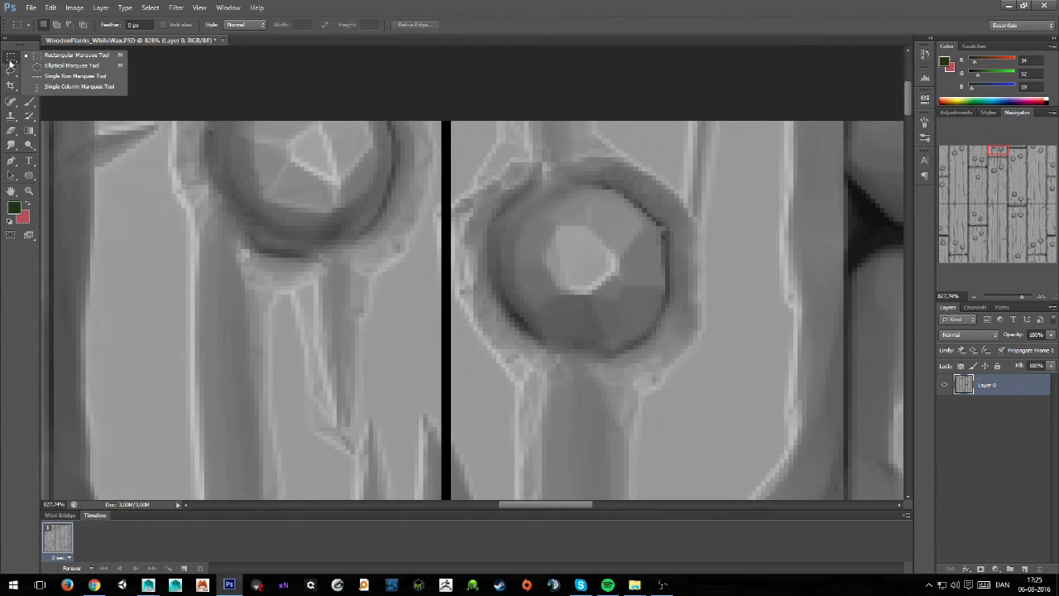
click(468, 88)
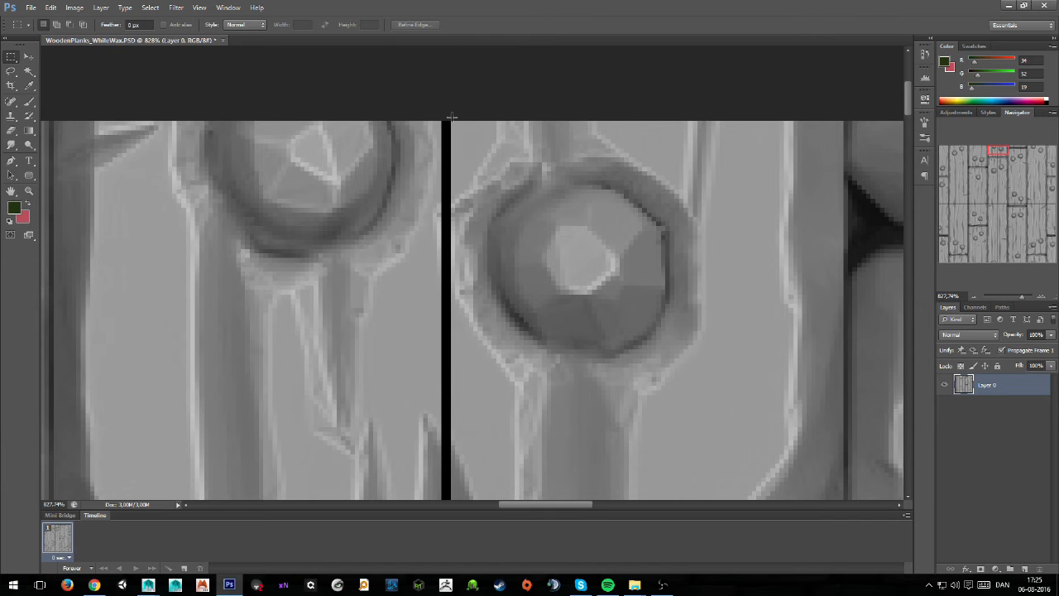
drag(415, 123, 445, 194)
alt+scroll(462, 177, down, 5)
drag(509, 146, 463, 389)
drag(712, 157, 571, 447)
drag(795, 108, 596, 463)
Step: Select the black horizontal seam line across the full width of the planks and delete its pixels
drag(828, 91, 317, 303)
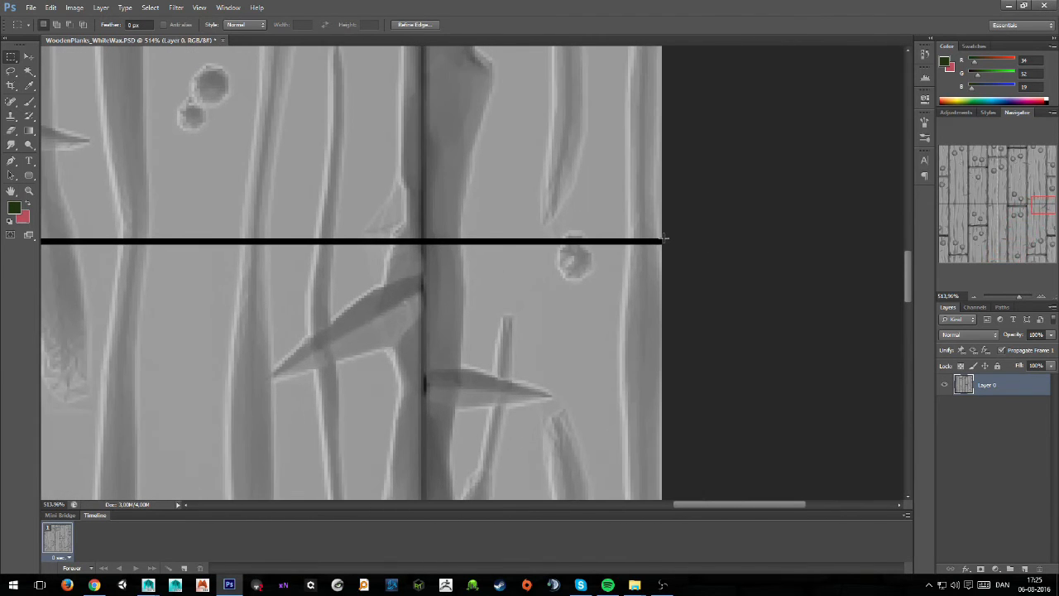
drag(666, 239, 780, 241)
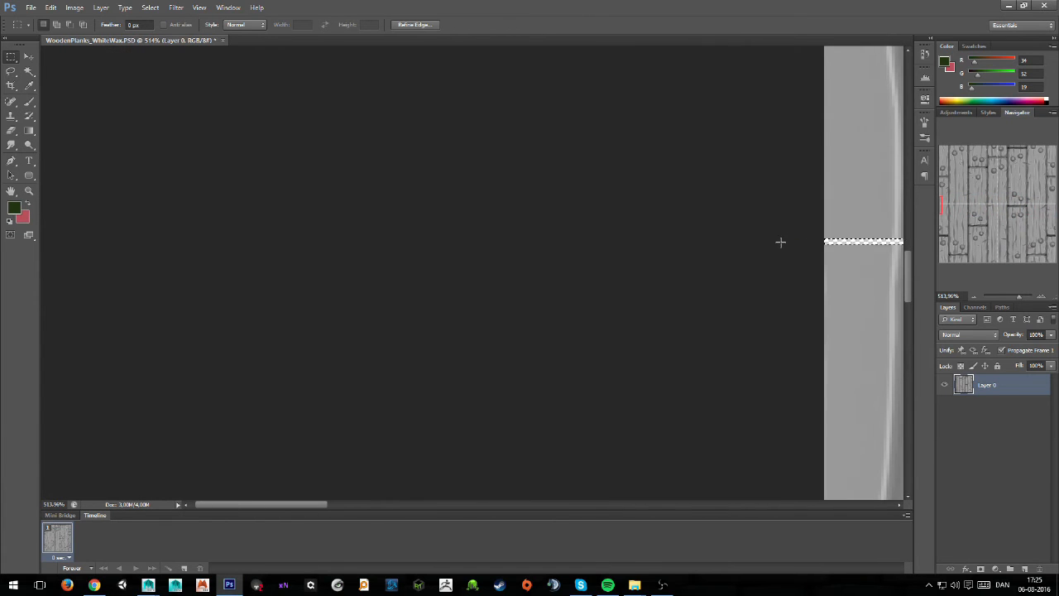
alt+scroll(764, 240, down, 5)
alt+scroll(766, 240, down, 9)
alt+scroll(577, 270, up, 2)
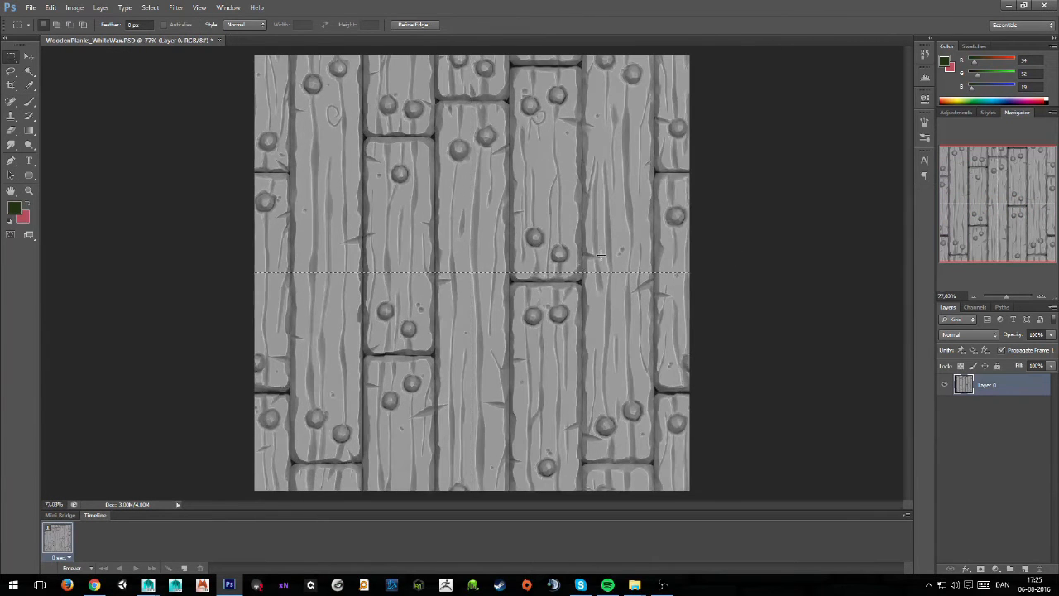
key(ctrl+d)
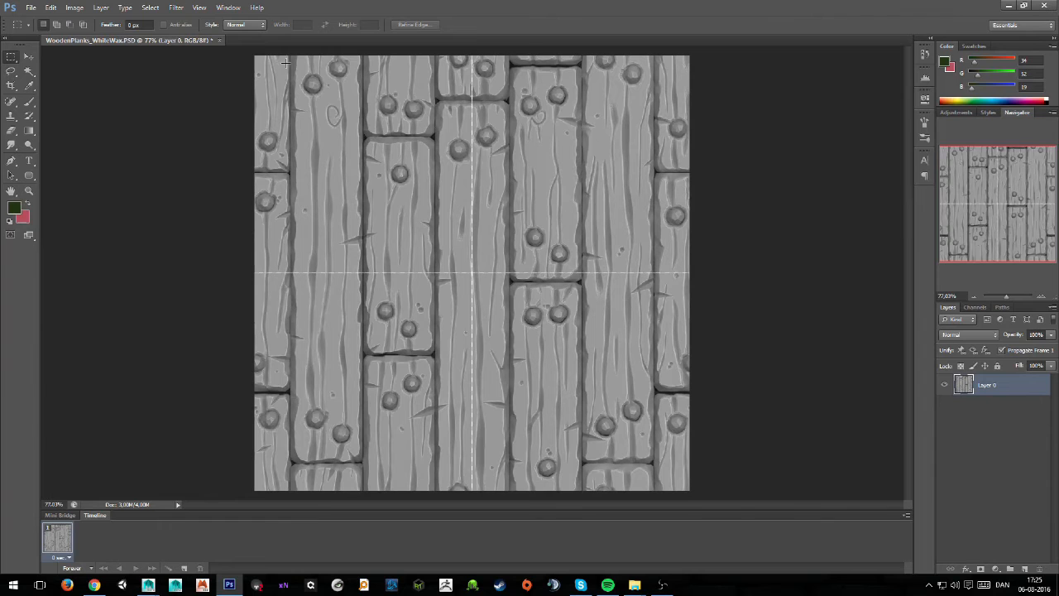
Step: Offset the planks layer again by 512 pixels horizontally and vertically with Wrap Around, moving the cleared seams to the borders
click(176, 8)
mouse_move(211, 247)
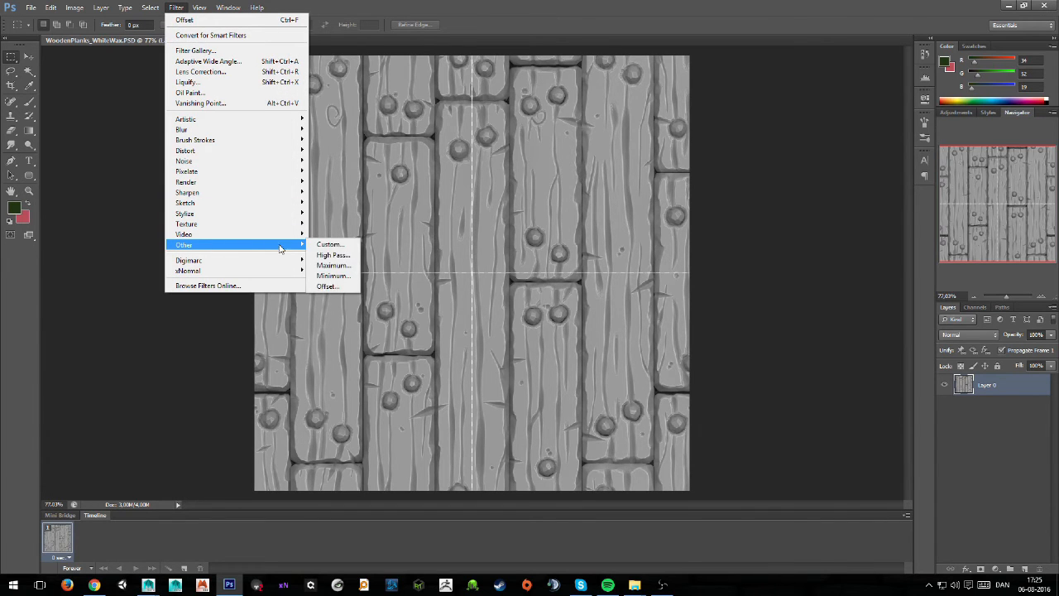
click(327, 286)
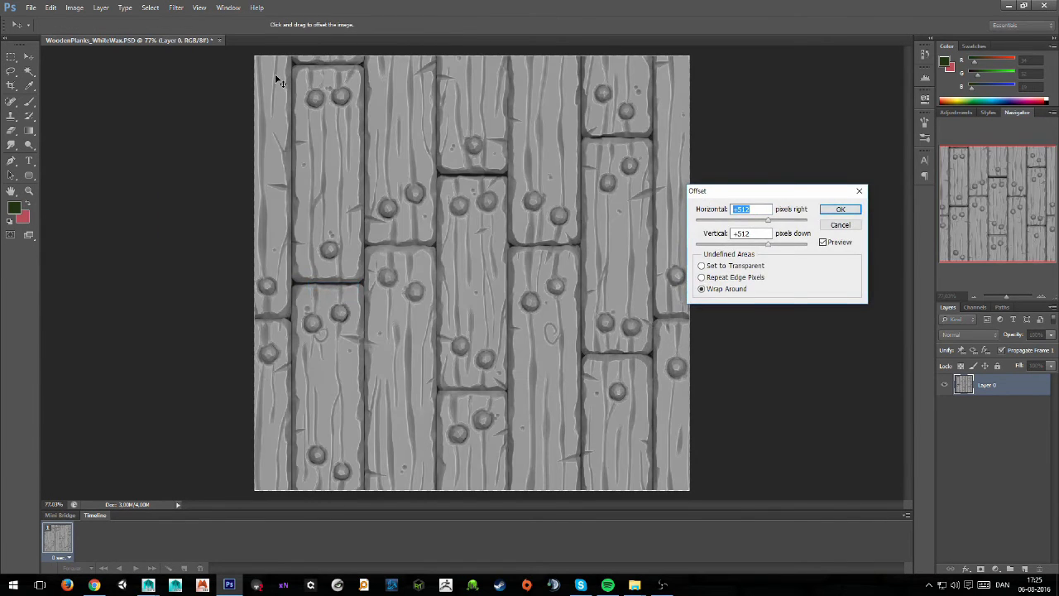
key(Return)
Step: Offset the planks layer by 1 pixel right and 1 pixel down with Wrap Around
click(176, 7)
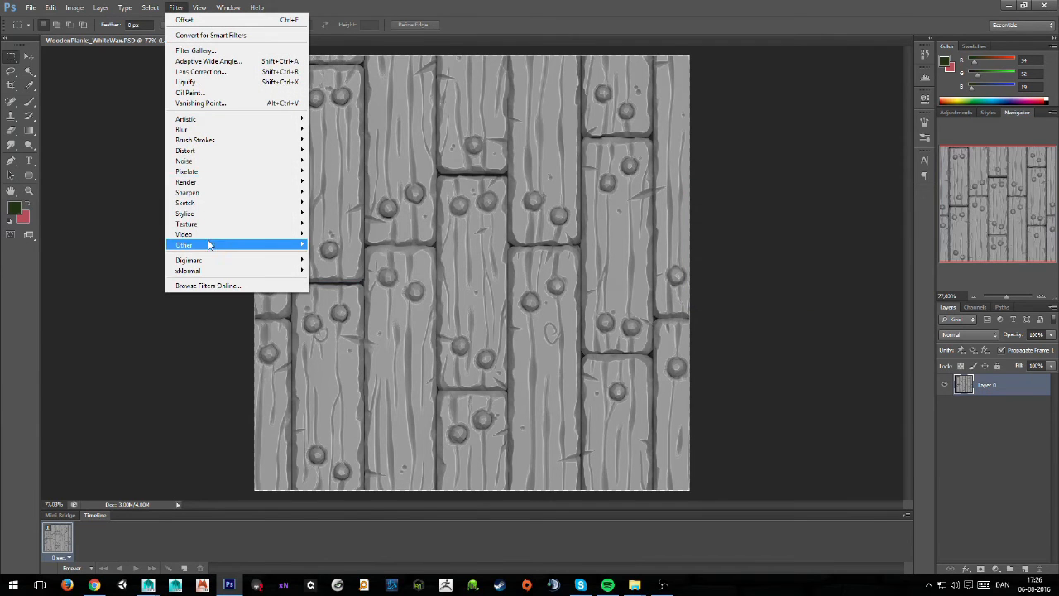
mouse_move(209, 244)
click(327, 287)
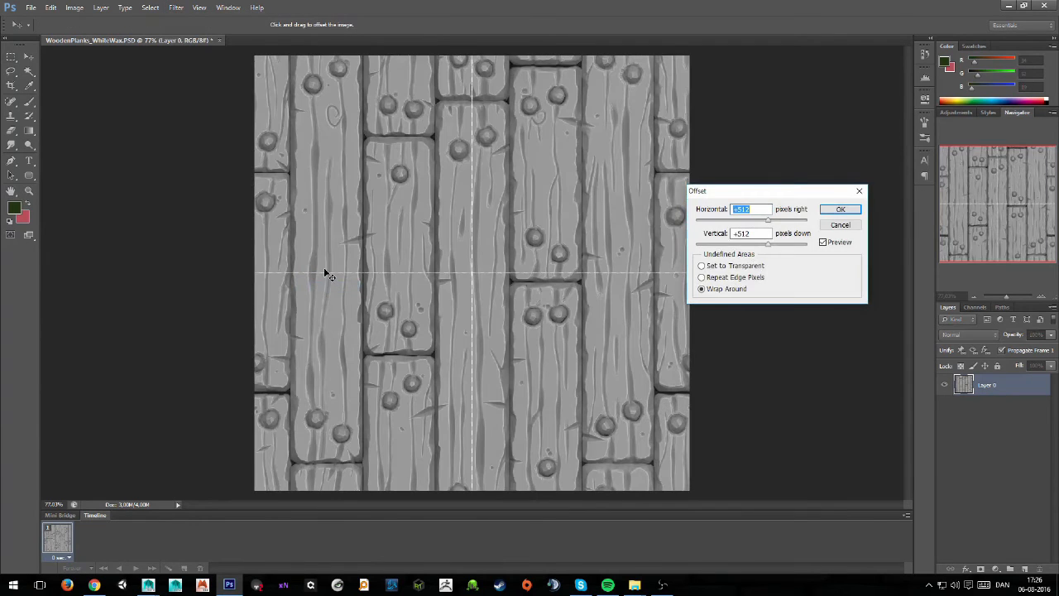
text(1)
key(Tab)
text(1)
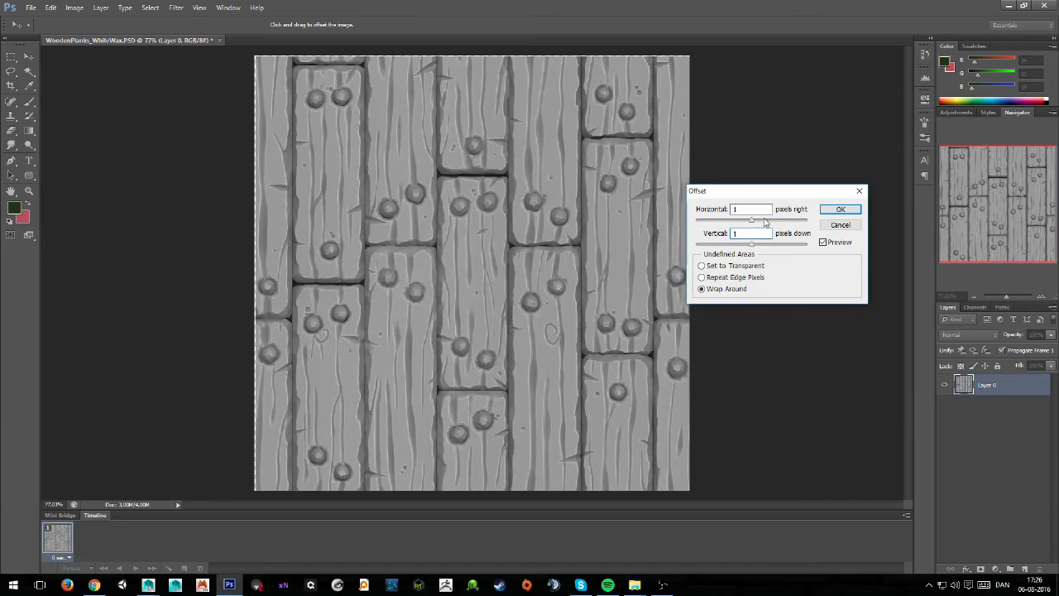
click(840, 209)
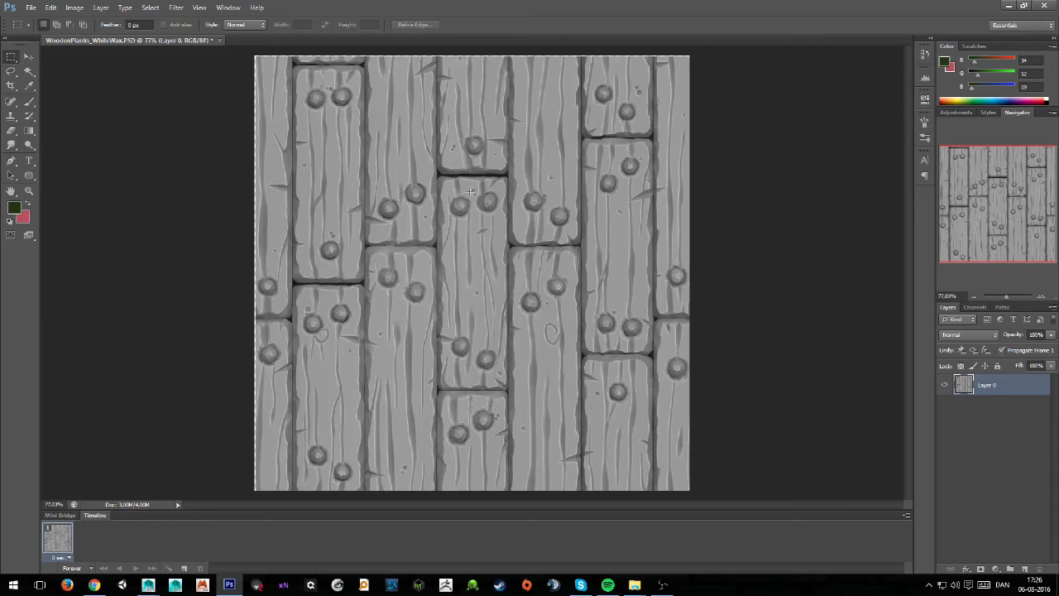
Step: Stretch the planks layer with Free Transform to the canvas's upper and left edges, 1024 px wide, closing the transparent gaps
key(ctrl+t)
alt+scroll(475, 149, up, 4)
drag(476, 135, 458, 314)
drag(451, 169, 460, 243)
alt+scroll(460, 243, up, 6)
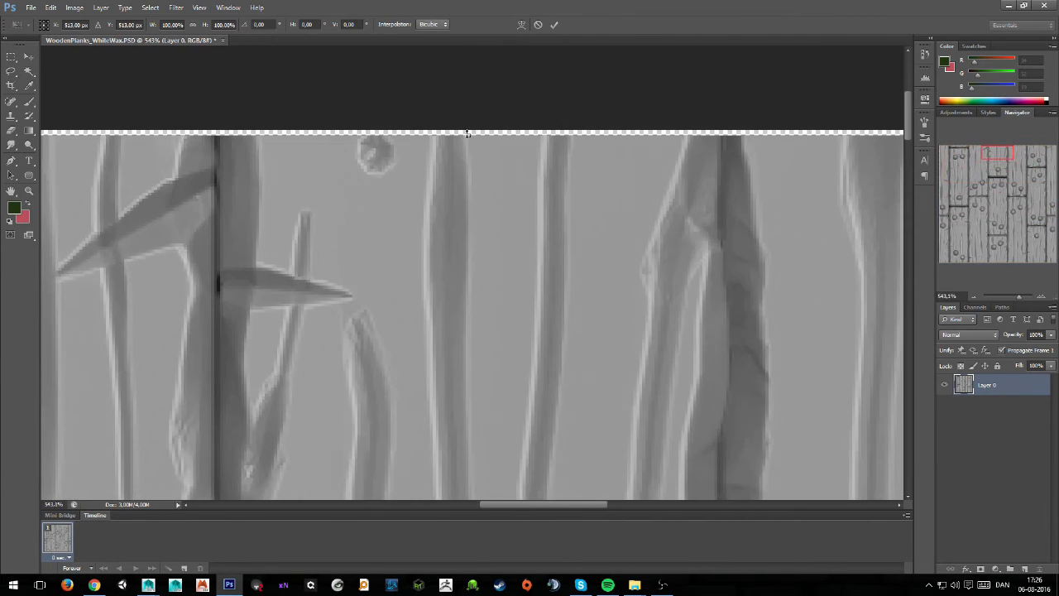
drag(468, 134, 386, 291)
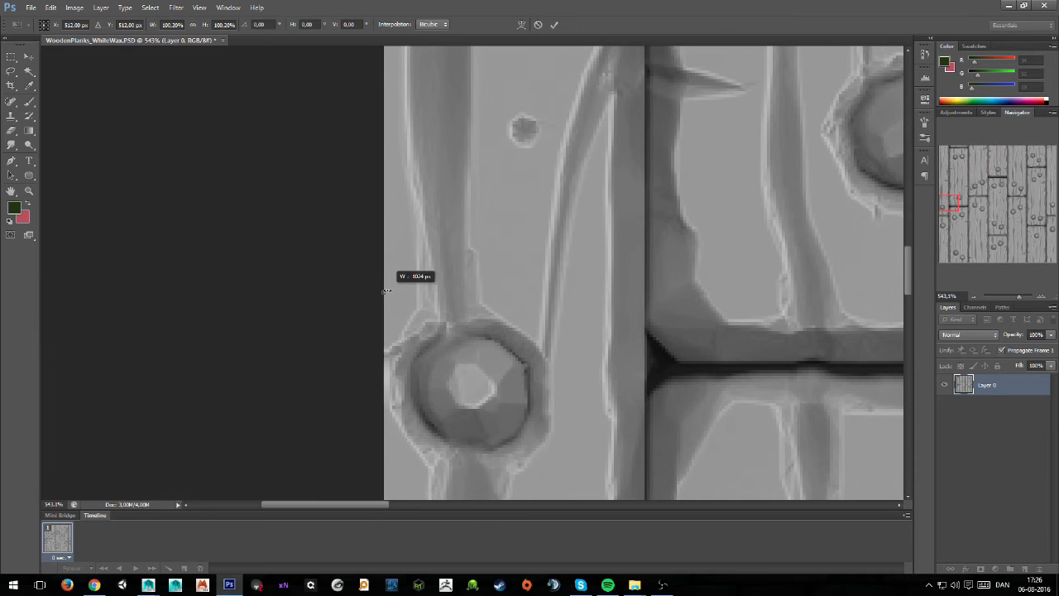
key(Return)
key(m)
alt+scroll(693, 270, down, 5)
alt+scroll(654, 262, down, 4)
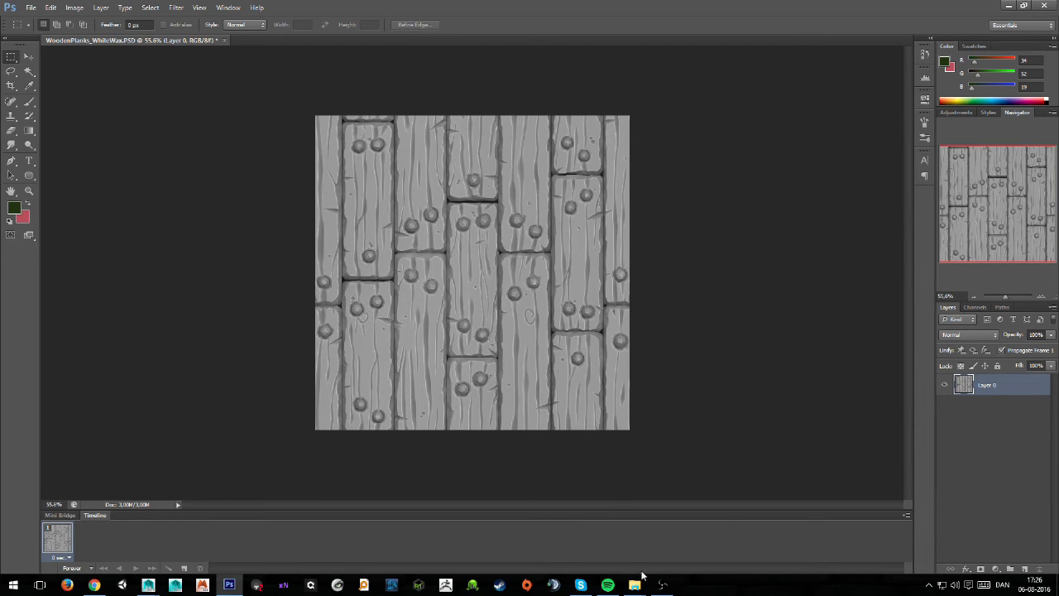
Step: Open WoodenPlanks_occlusion.jpg from the XnormalRenders folder as a separate document in Photoshop
mouse_move(635, 583)
click(677, 548)
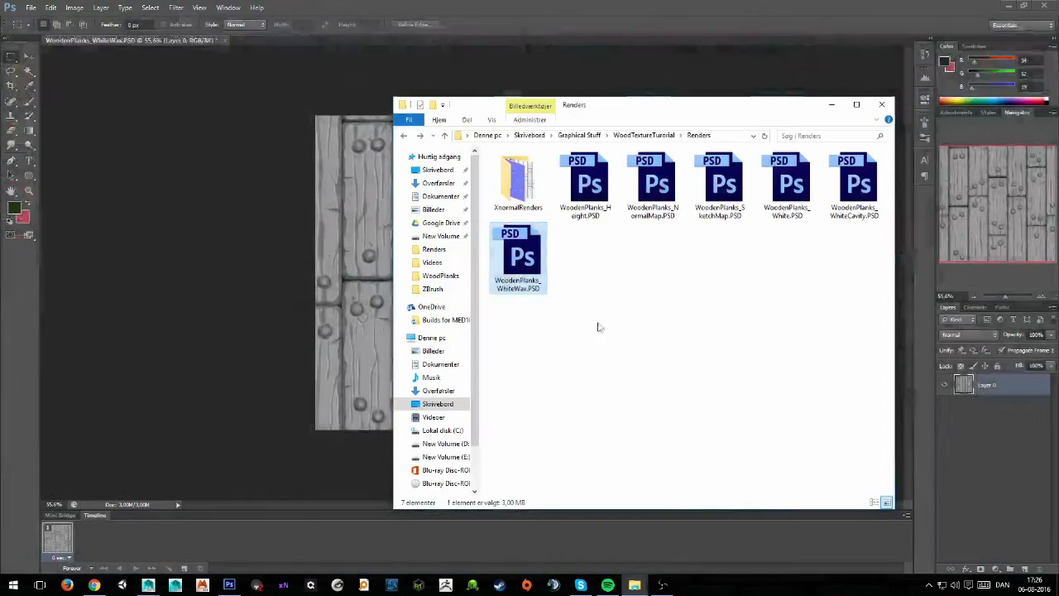
double_click(518, 181)
drag(588, 182, 358, 37)
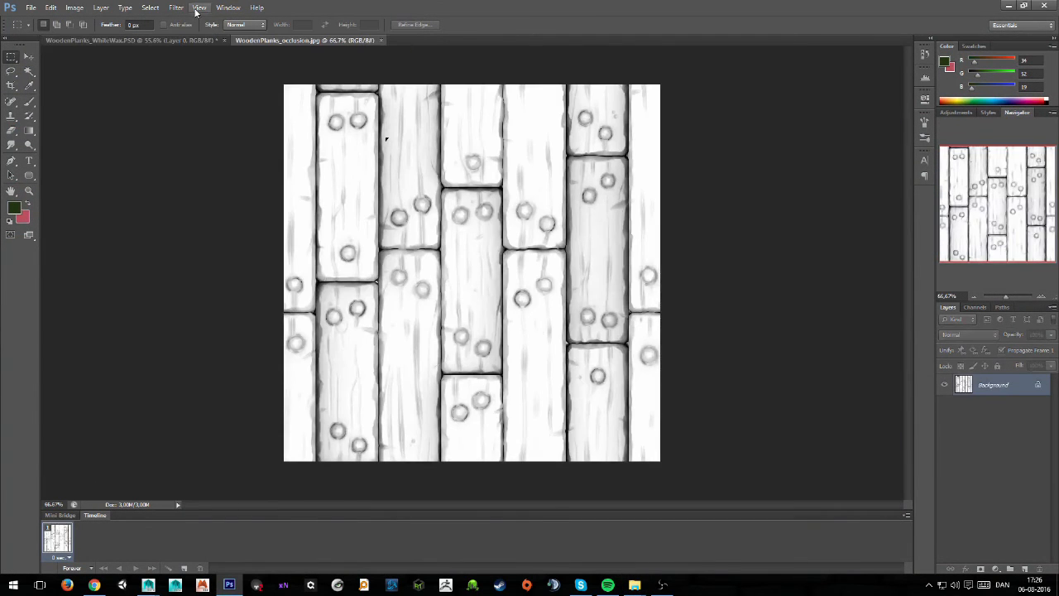
Step: Offset the occlusion map by 512 pixels horizontally and 512 pixels vertically with Wrap Around
click(175, 8)
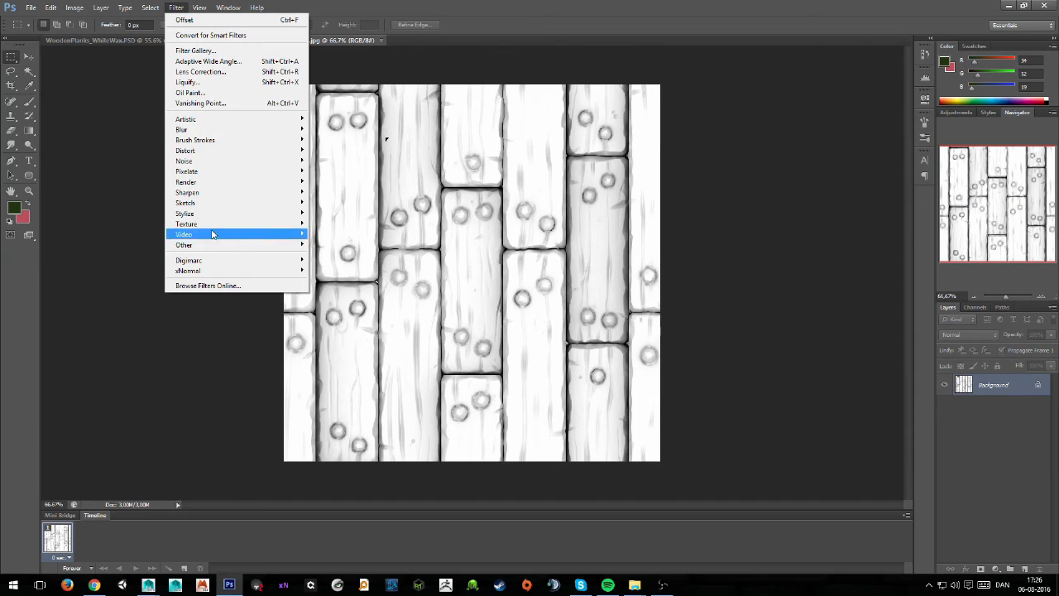
mouse_move(238, 246)
click(346, 289)
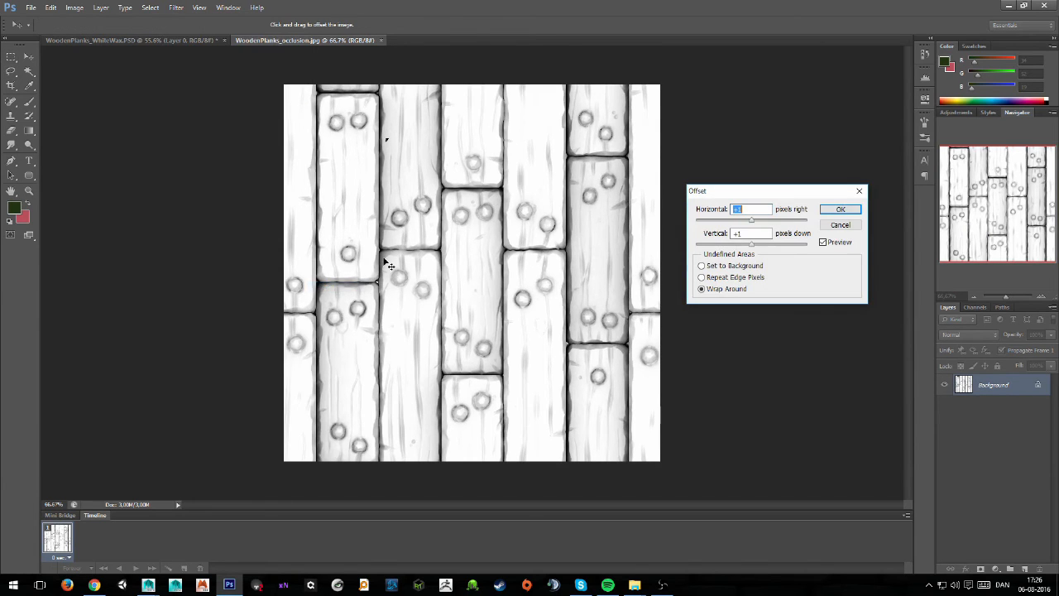
text(512)
key(Tab)
text(512)
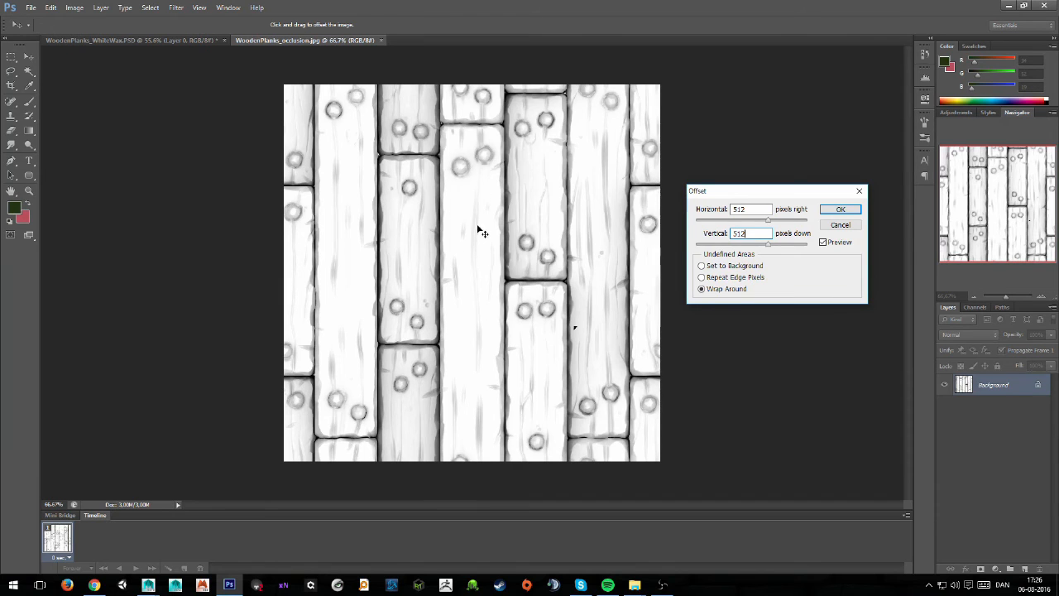
click(832, 212)
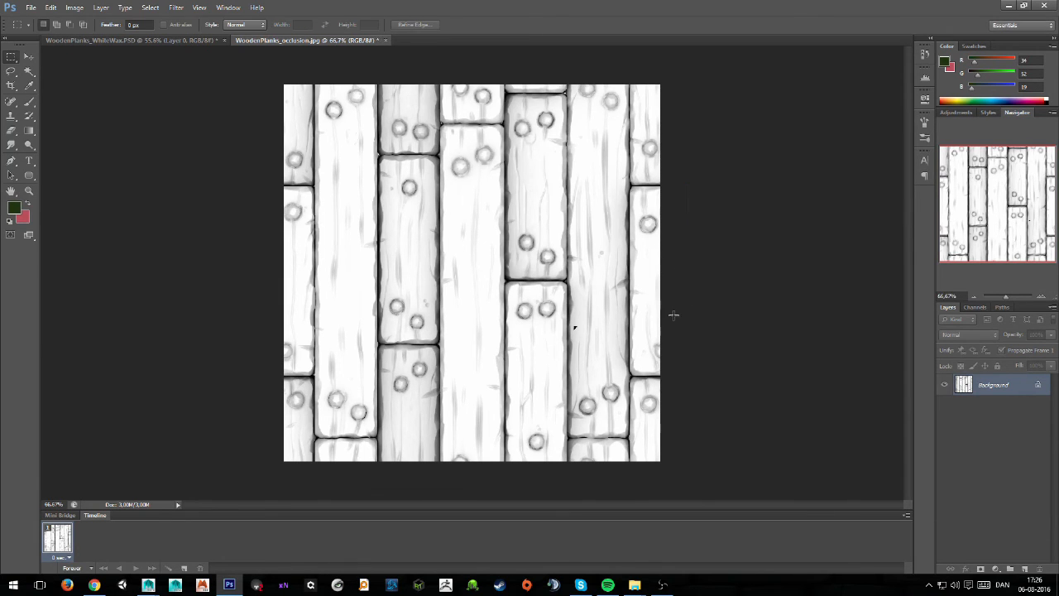
Step: Choose the Spot Healing Brush and convert the occlusion map's locked Background into a regular layer
alt+scroll(614, 336, up, 10)
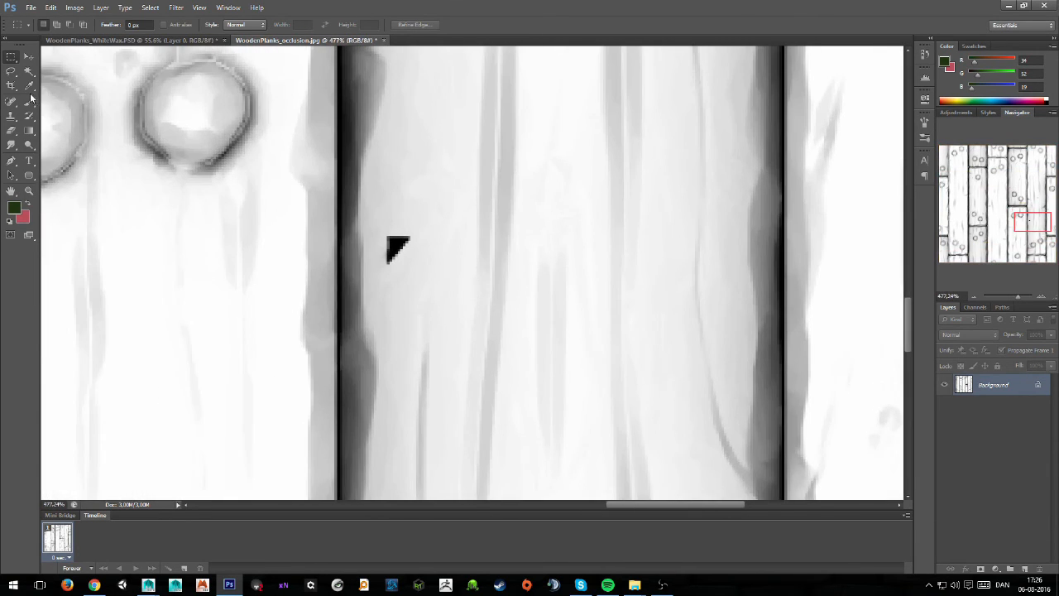
click(11, 101)
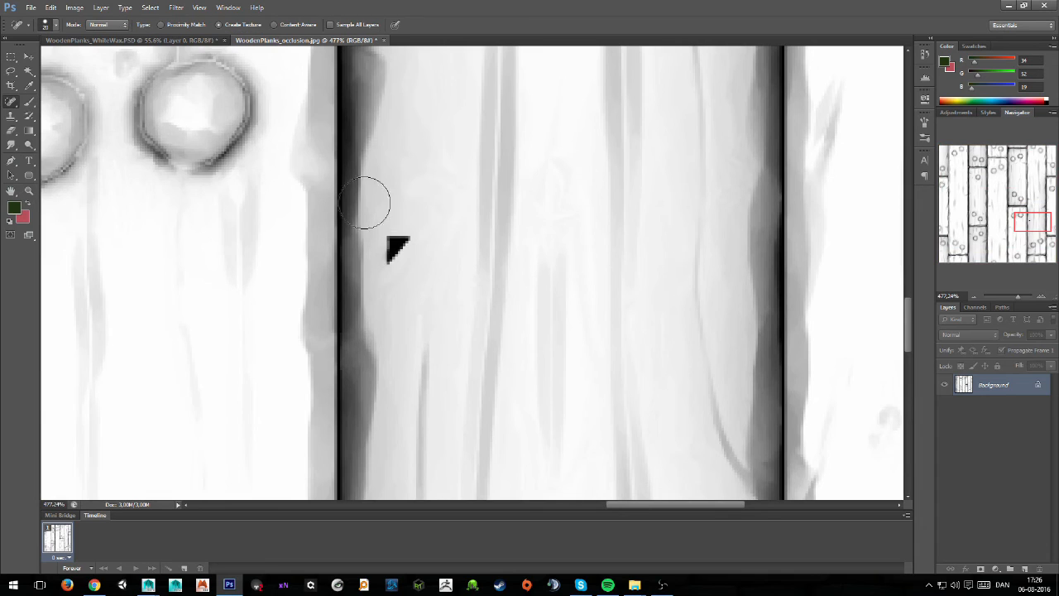
double_click(990, 384)
key(Return)
Step: Heal away the black triangular speck on the plank with the Spot Healing Brush, with Sample All Layers enabled
drag(409, 219, 396, 263)
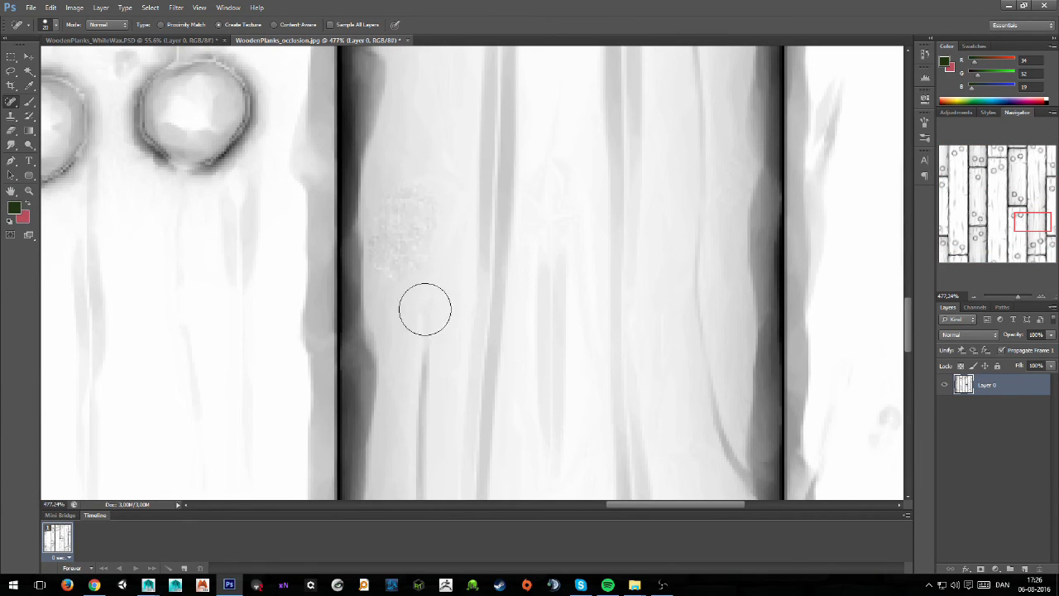
key(ctrl+z)
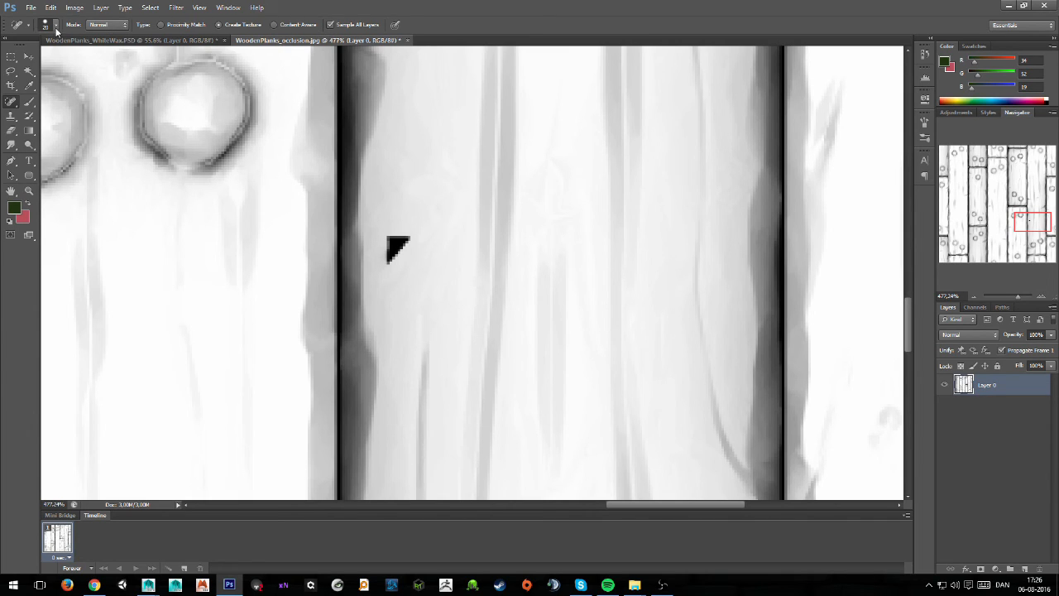
click(56, 26)
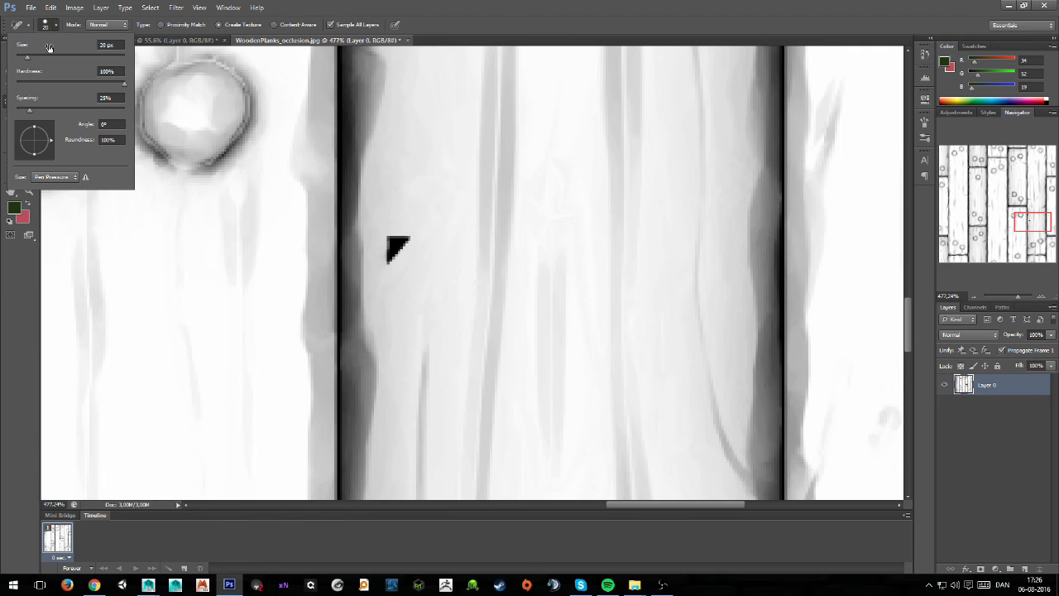
click(487, 26)
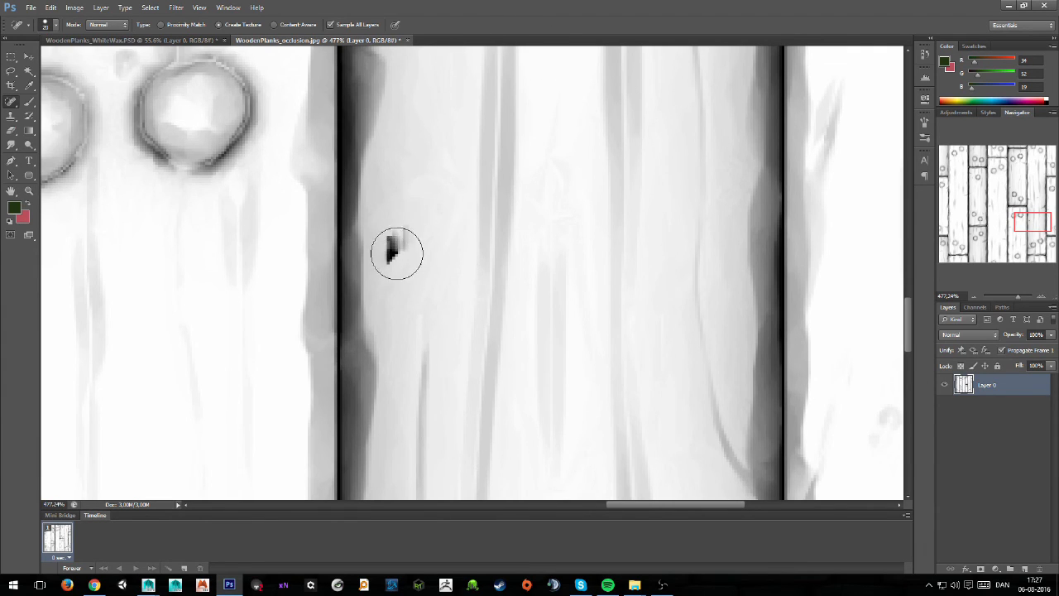
mouse_move(406, 228)
mouse_down()
mouse_move(390, 276)
mouse_move(412, 287)
mouse_move(396, 236)
mouse_up()
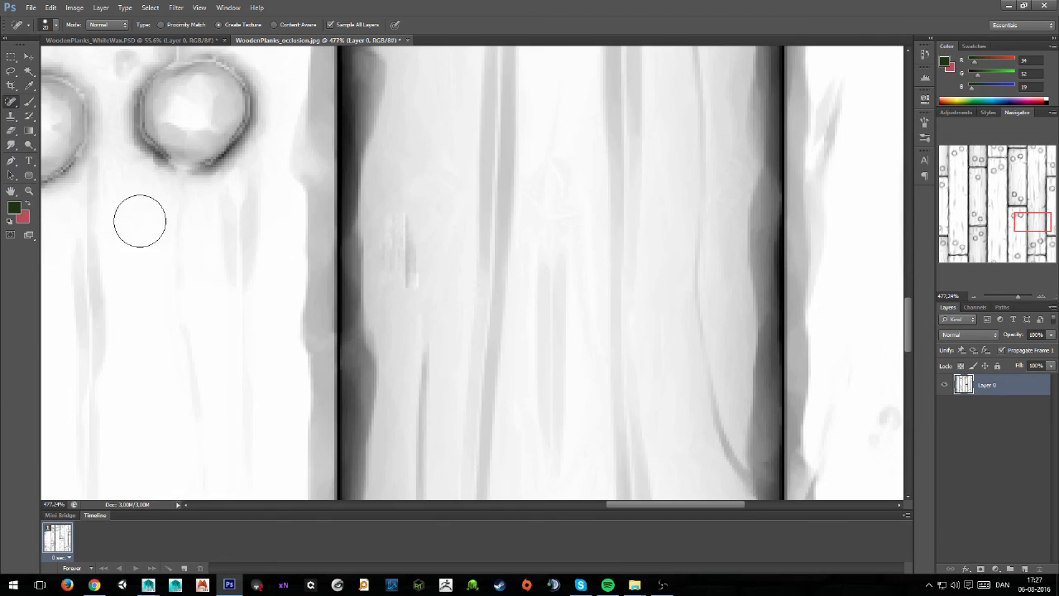
Step: Paint over the healed spot's leftover streaks with the Brush at 27% opacity, using light greys sampled from the surrounding wood
key(b)
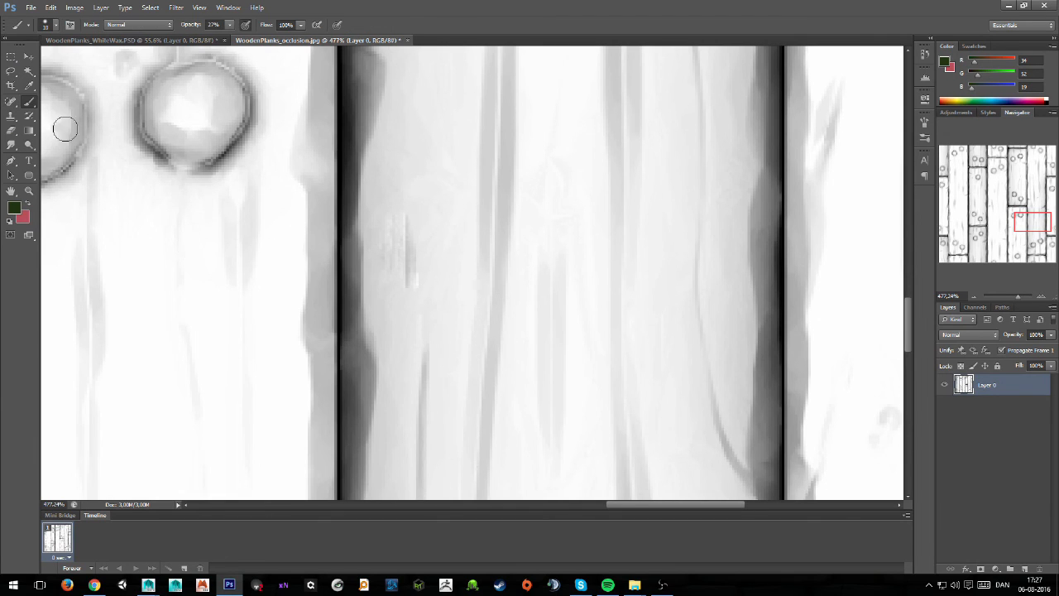
alt+click(419, 235)
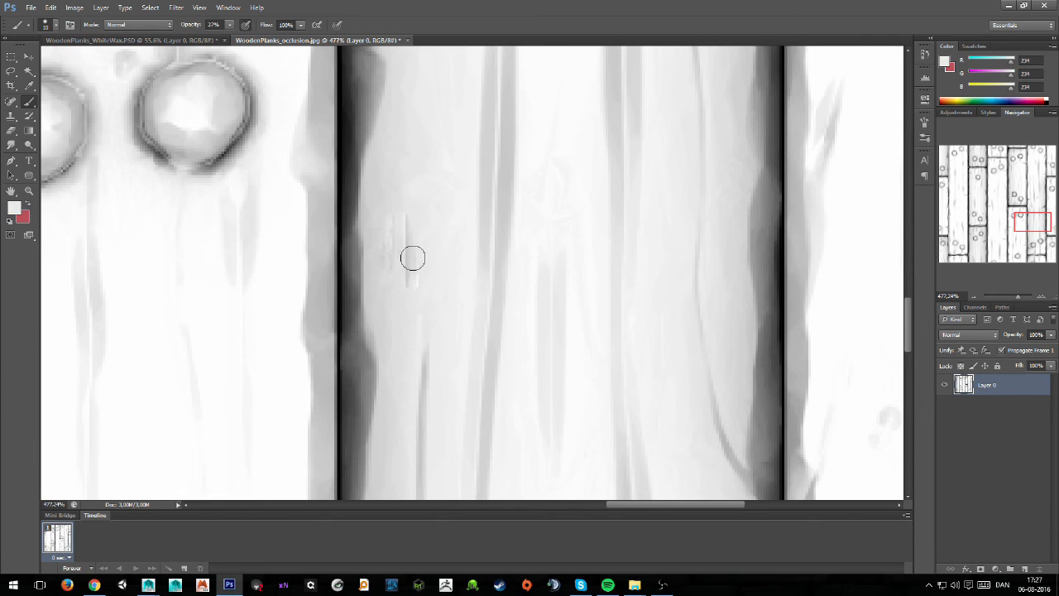
alt+click(401, 286)
drag(400, 287, 410, 236)
alt+click(420, 289)
alt+click(393, 201)
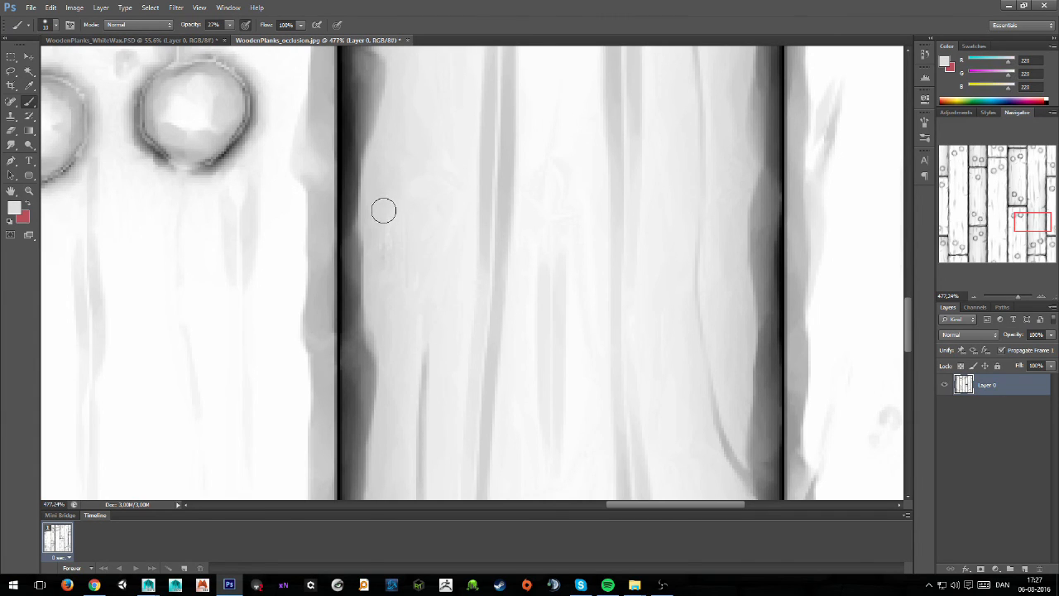
alt+click(420, 299)
Step: Offset the retouched occlusion map again with the same 512-pixel values to restore its original plank position
drag(1022, 298, 1002, 302)
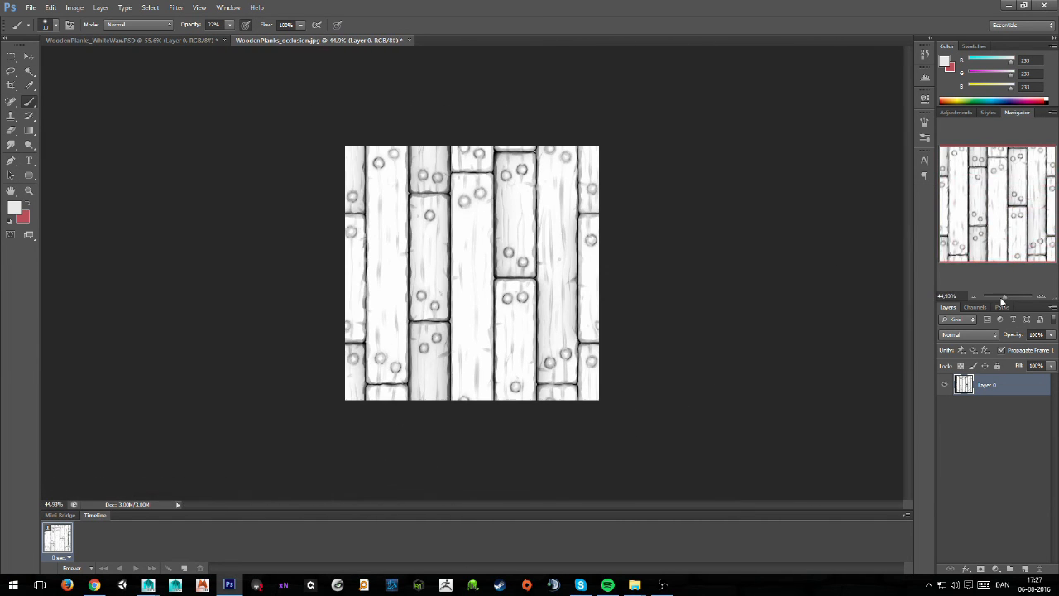
click(176, 7)
mouse_move(279, 246)
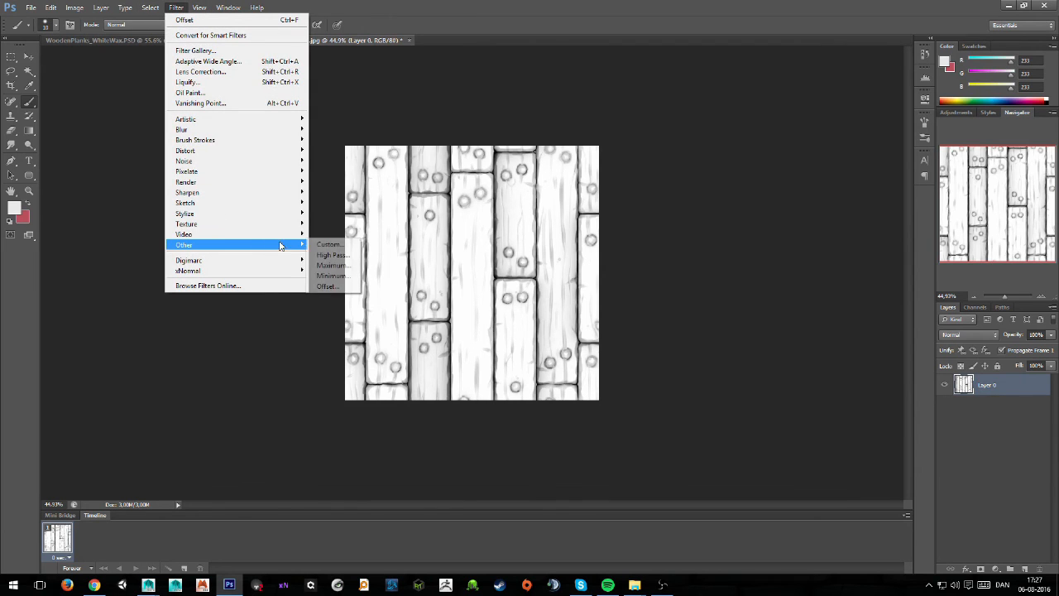
click(327, 286)
key(Return)
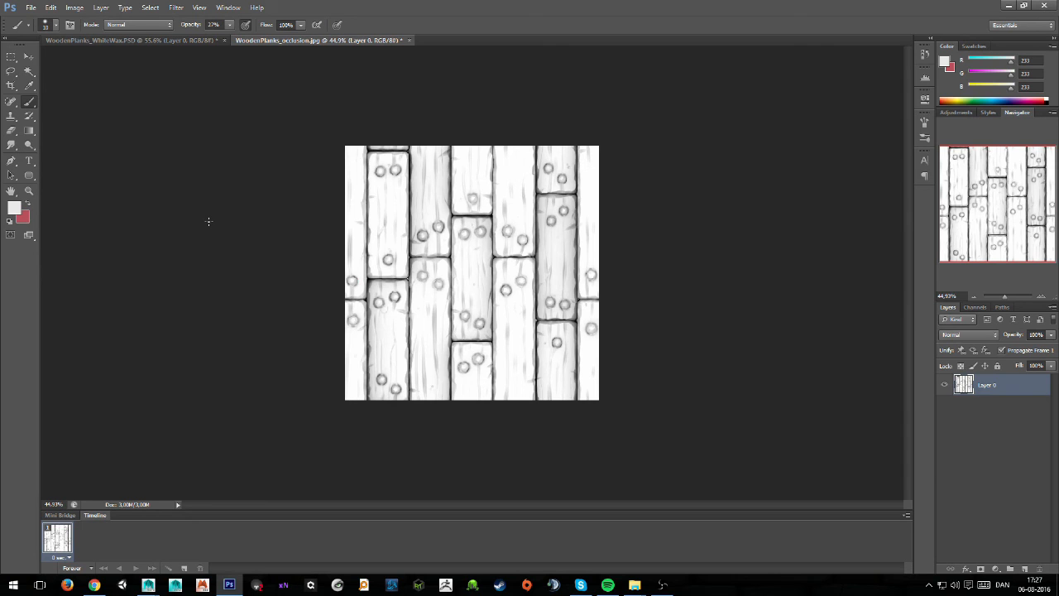
Step: Save the occlusion map as a JPEG over the existing WoodenPlanks_occlusion.jpg and close the document without saving it again
key(ctrl+shift+s)
click(447, 342)
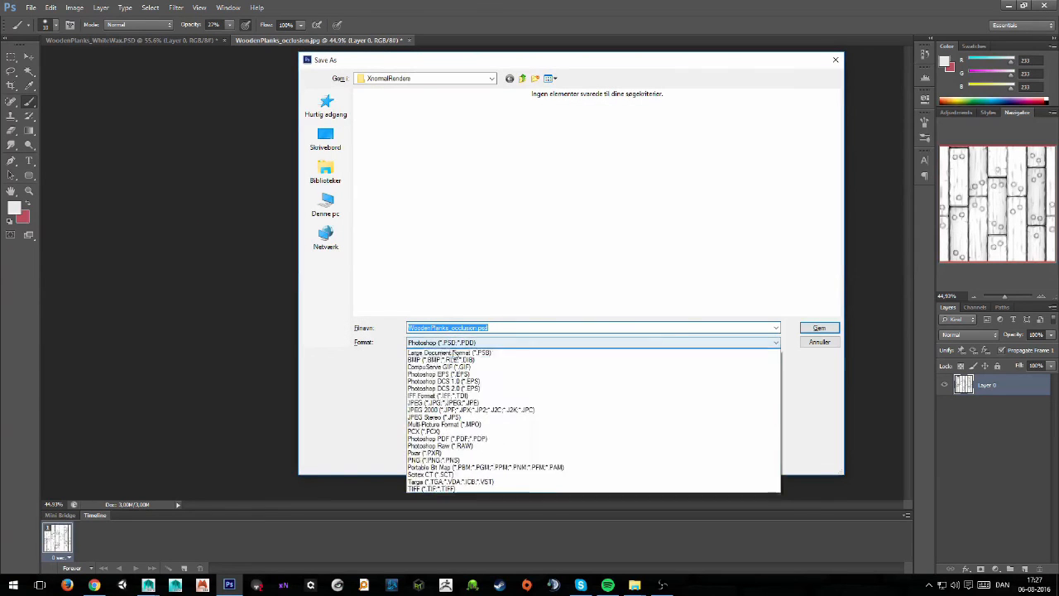
click(427, 409)
key(Return)
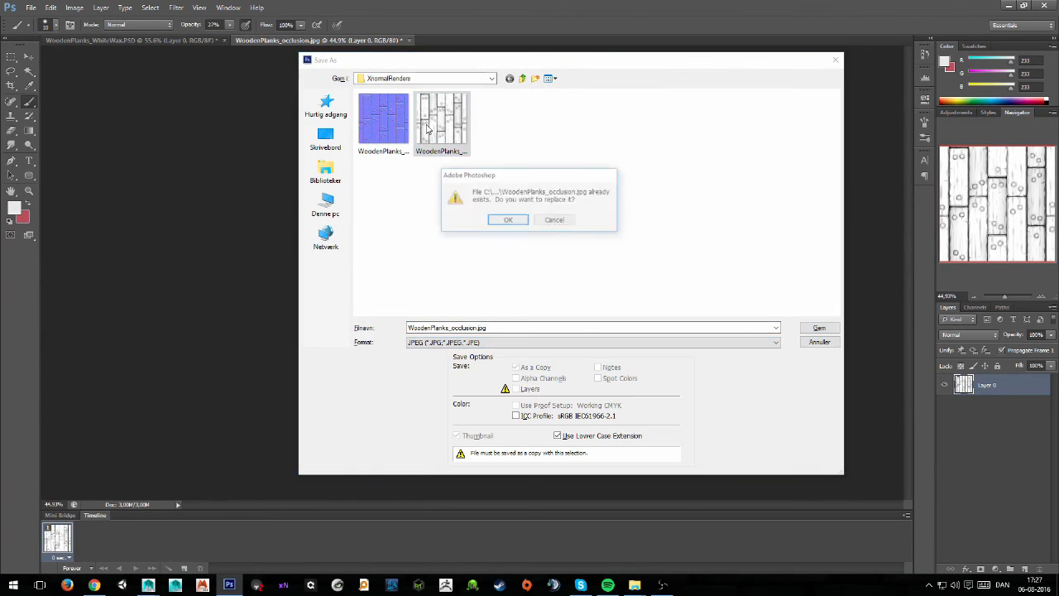
click(509, 221)
key(Return)
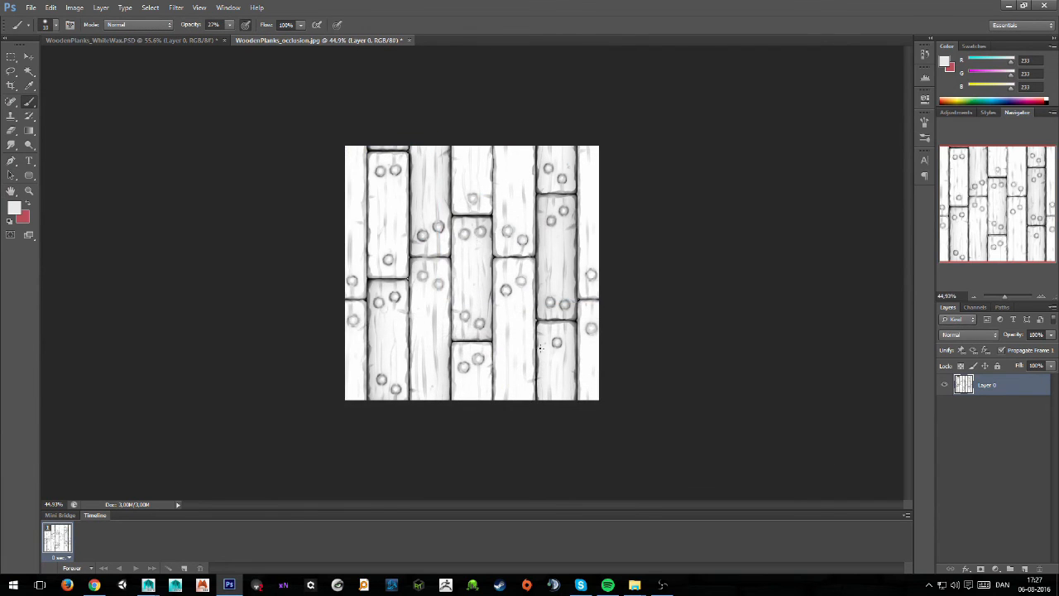
click(409, 40)
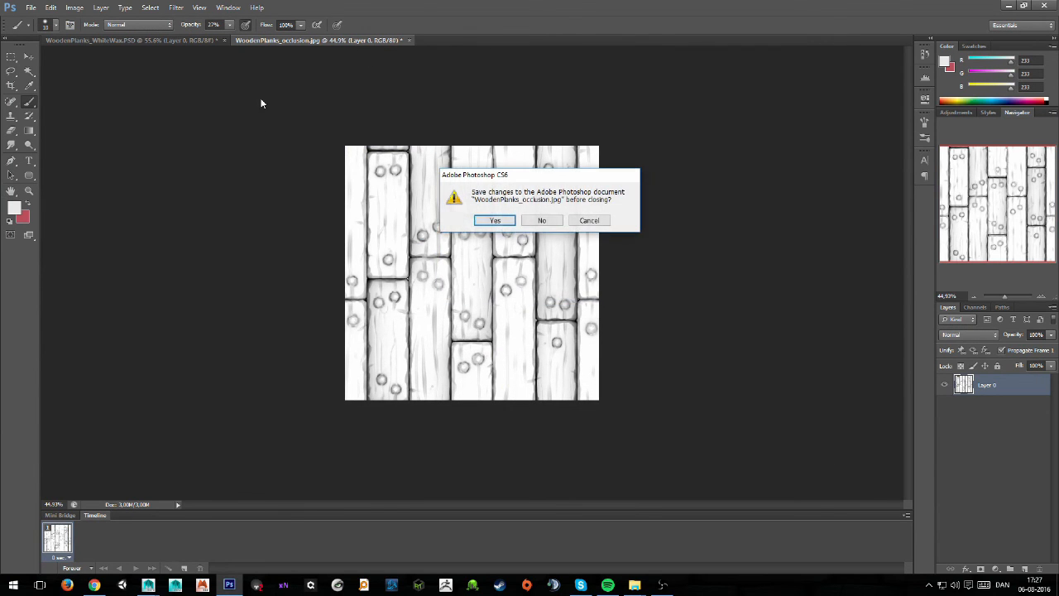
click(542, 221)
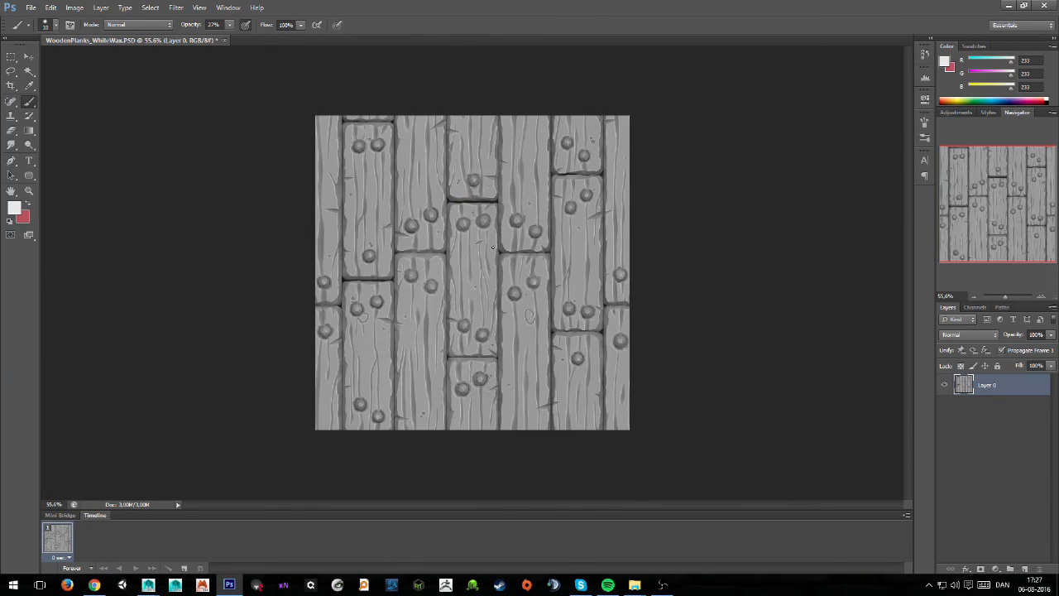
Step: Switch to File Explorer's XnormalRenders window and go back to the previous folder
mouse_move(634, 585)
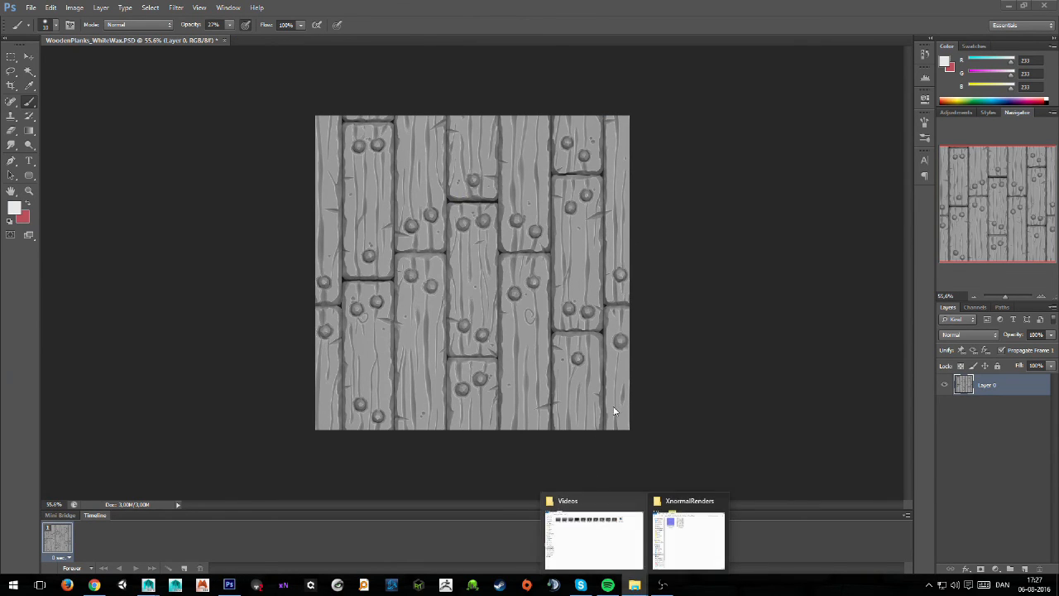
click(657, 530)
key(BackSpace)
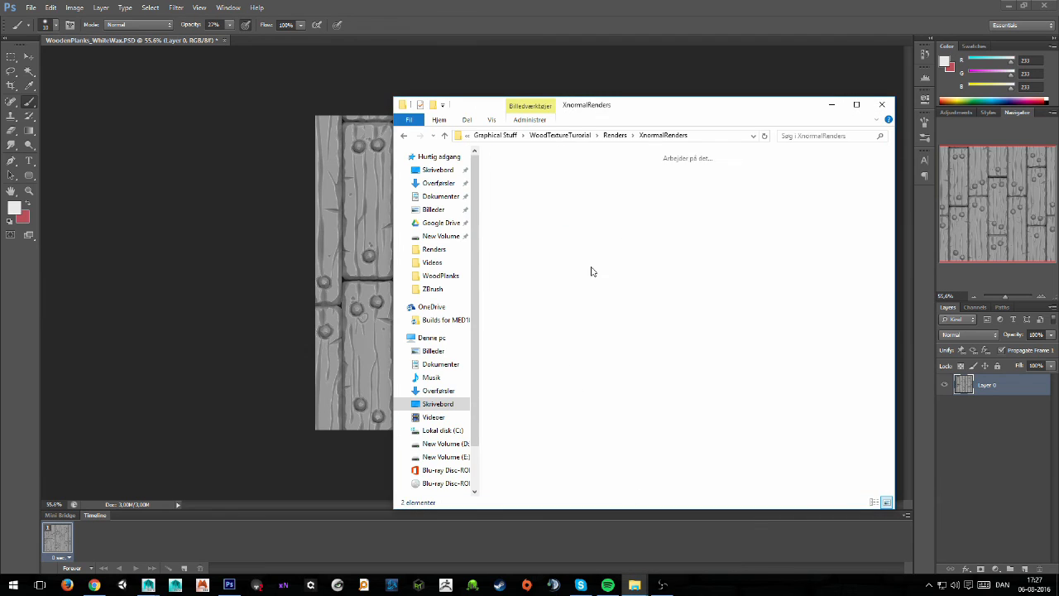